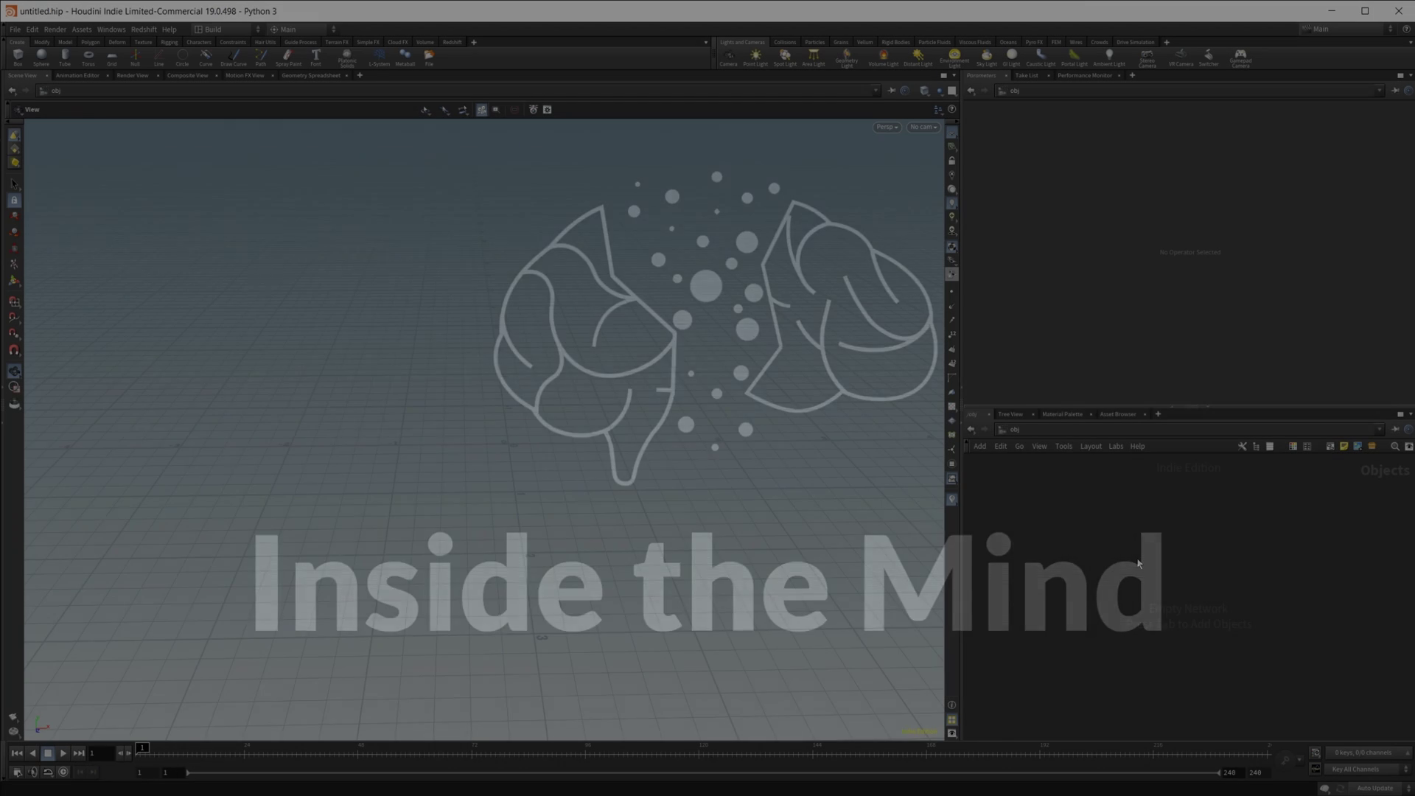
Create a geo1 Geometry container and go inside it
key("Tab")
type("geo")
key("Return")
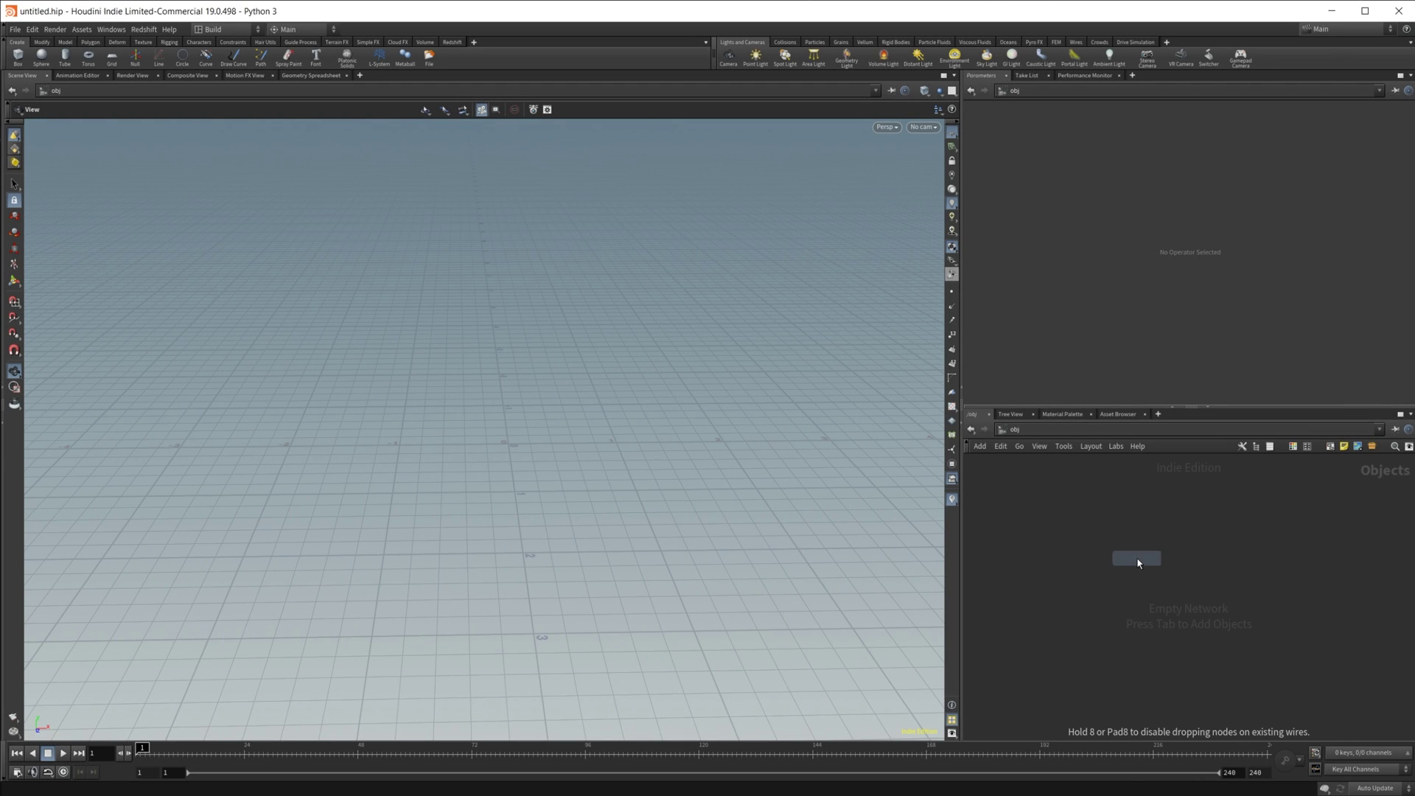
left_click(1137, 557)
double_click(1137, 558)
Add a line1 Line node inside geo1
key("Tab")
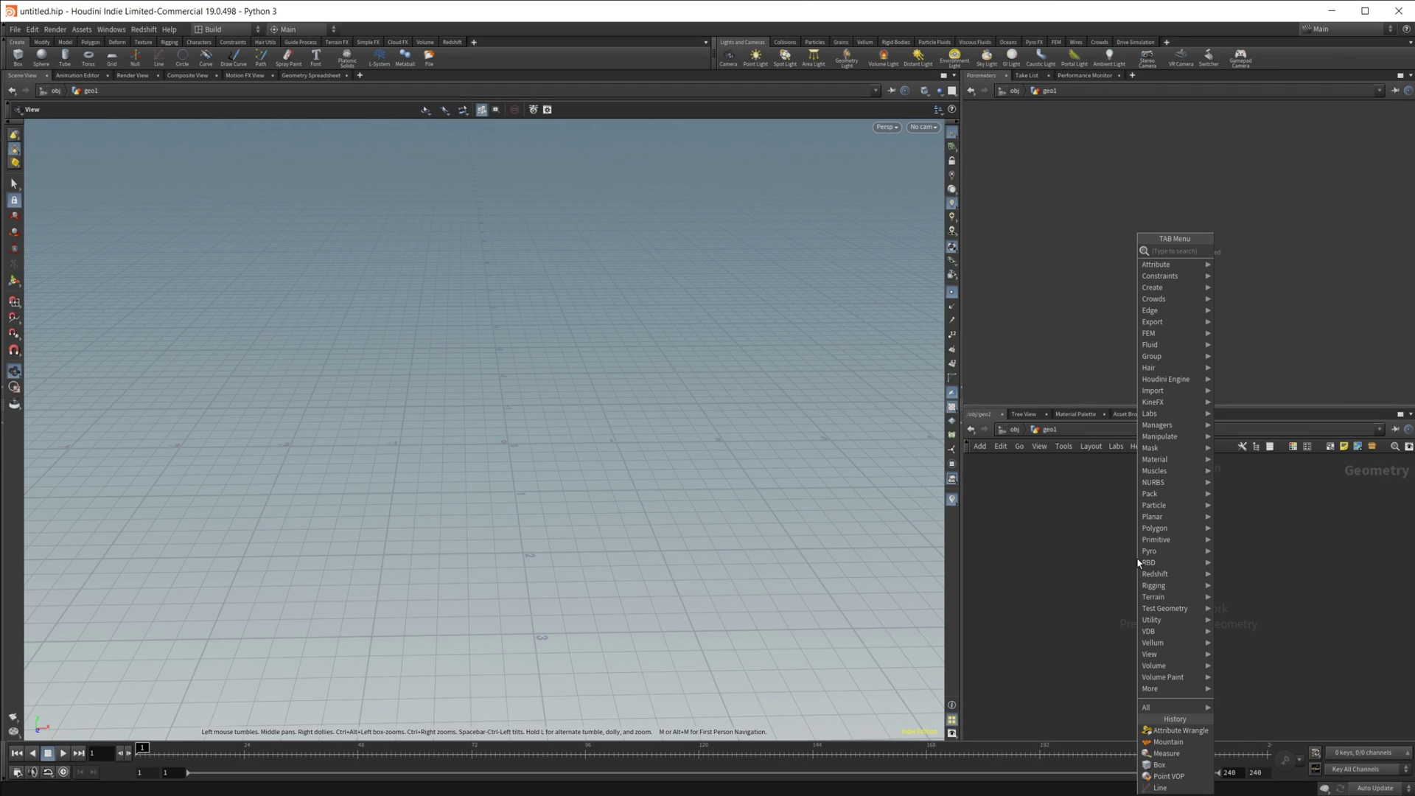
type("box")
key("Return")
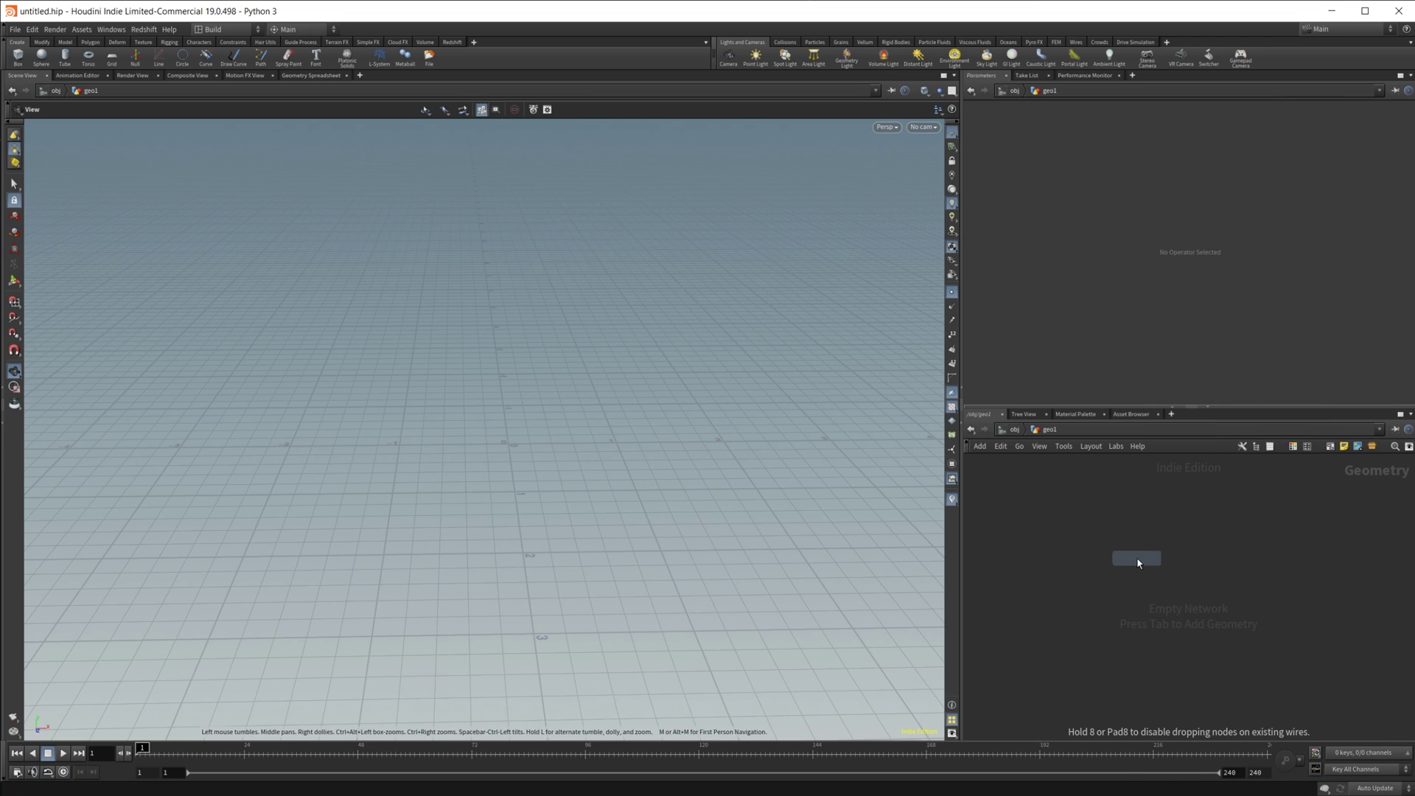
left_click(1137, 562)
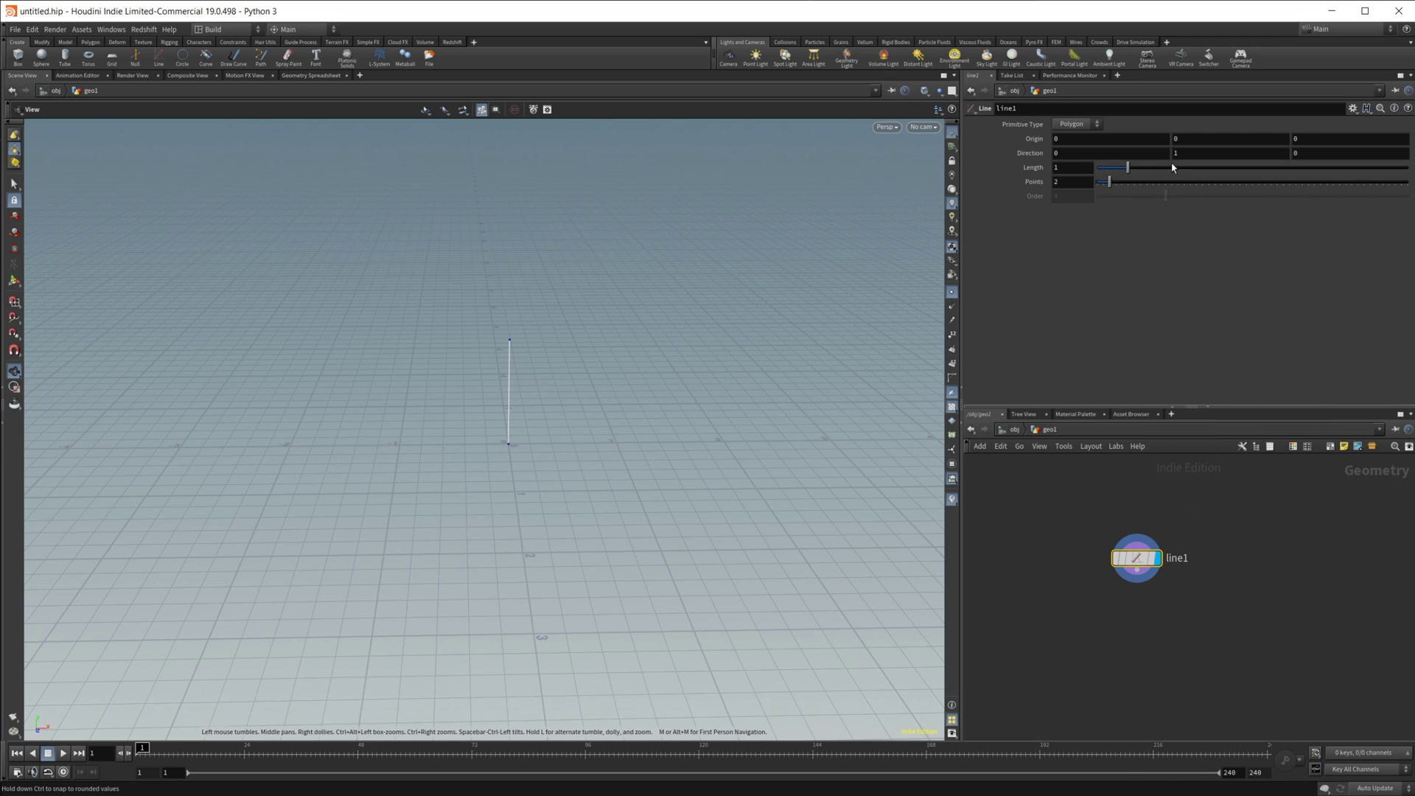
Set the line's Direction to 1,0,0 and its Points to 25
left_click(1144, 152)
double_click(1144, 152)
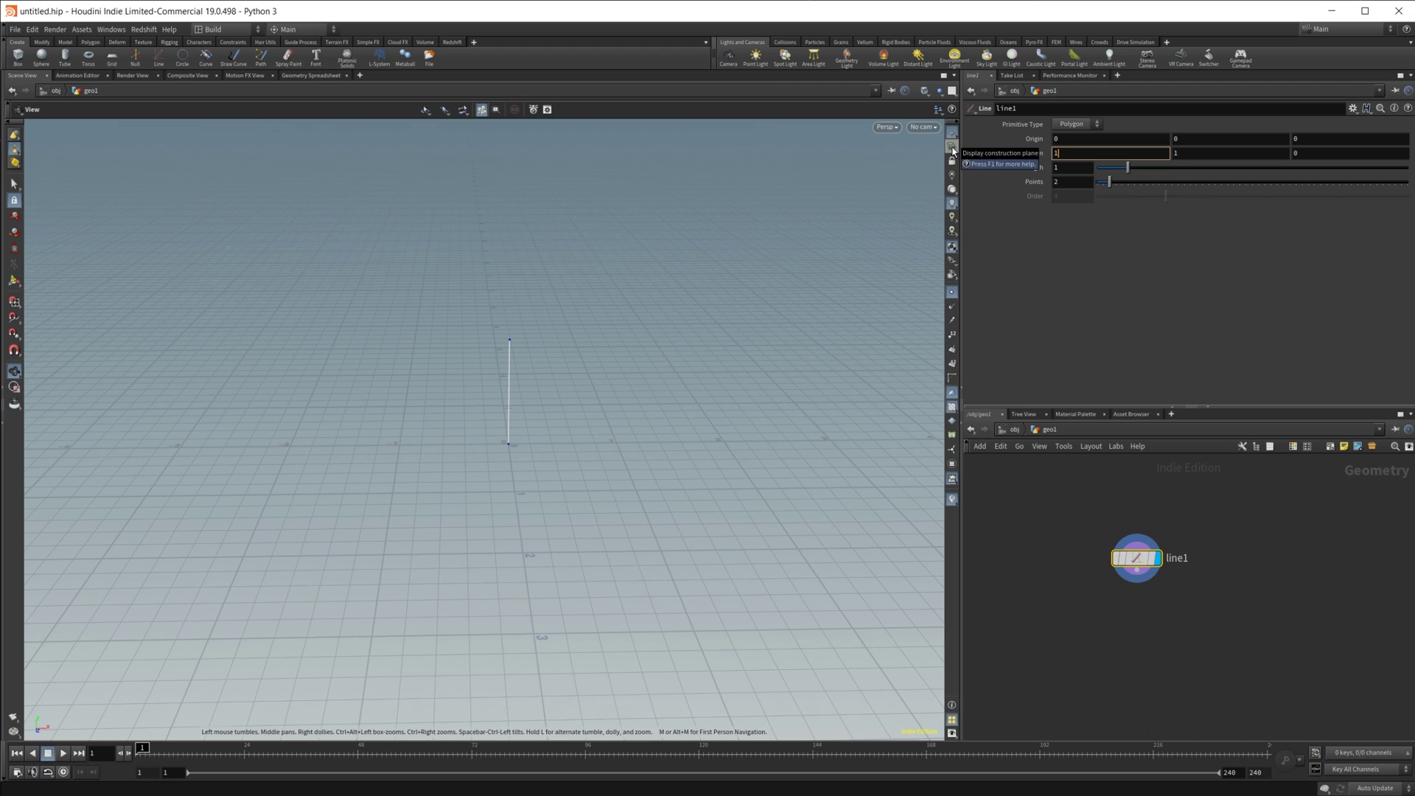
type("1")
key("Return")
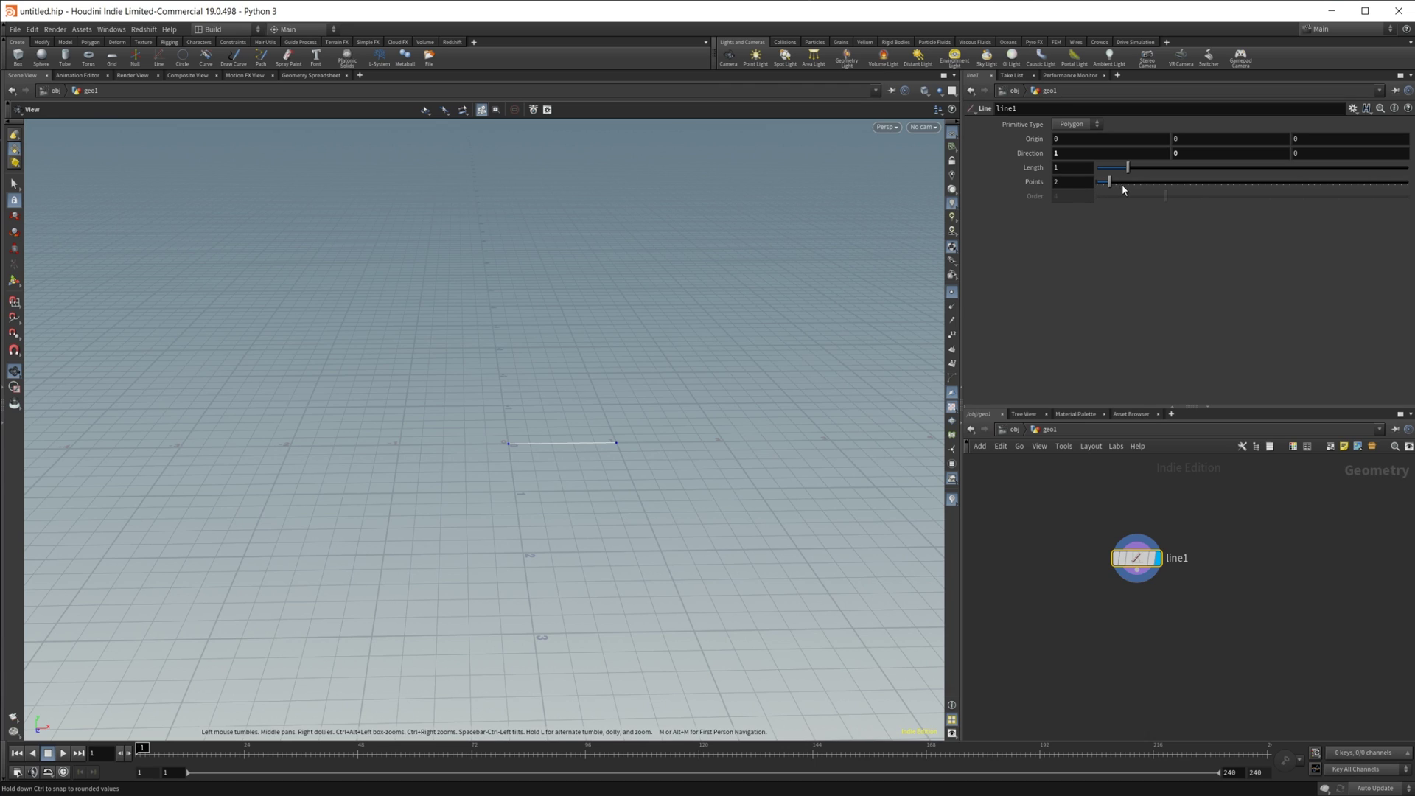
left_click_drag(1121, 185, 1252, 188)
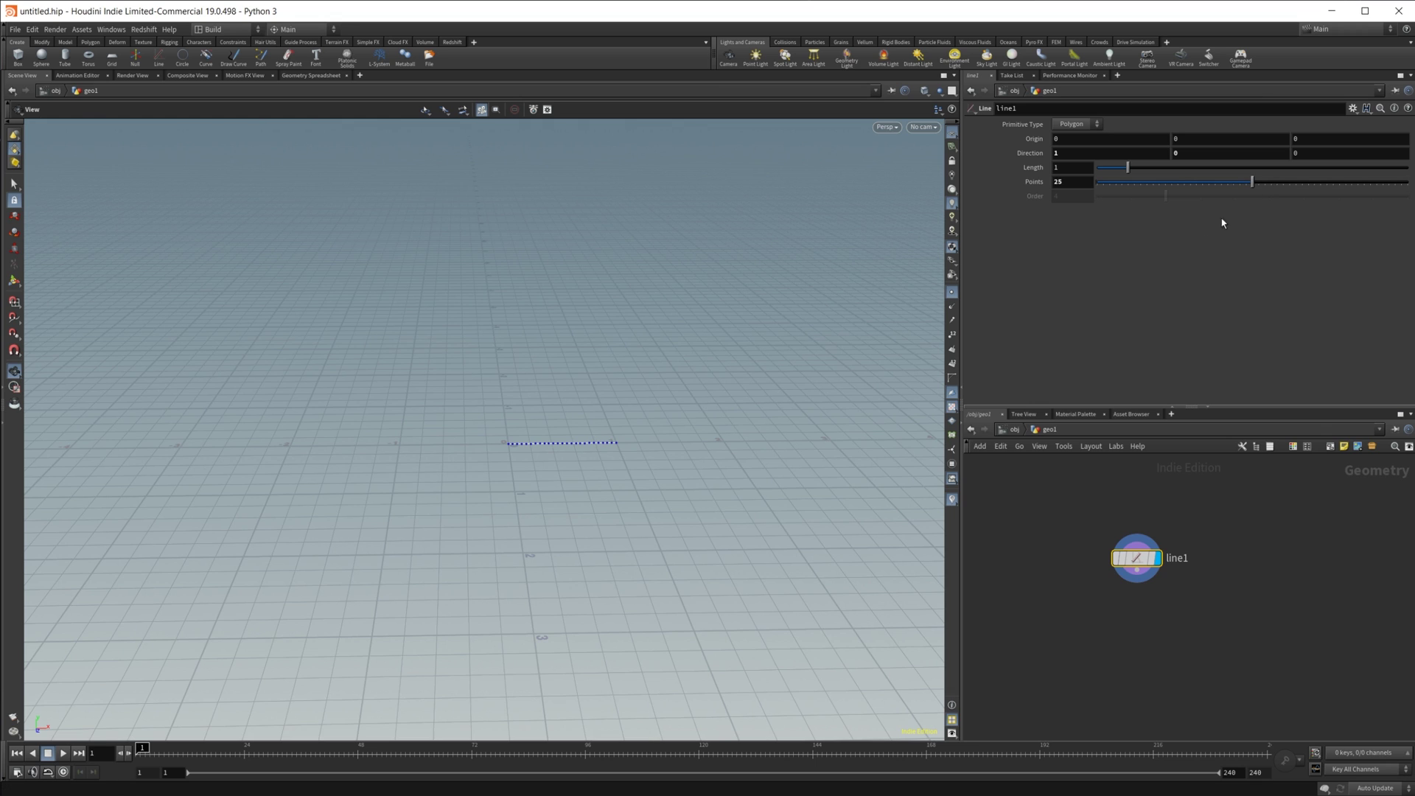
right_click_drag(507, 456, 755, 442)
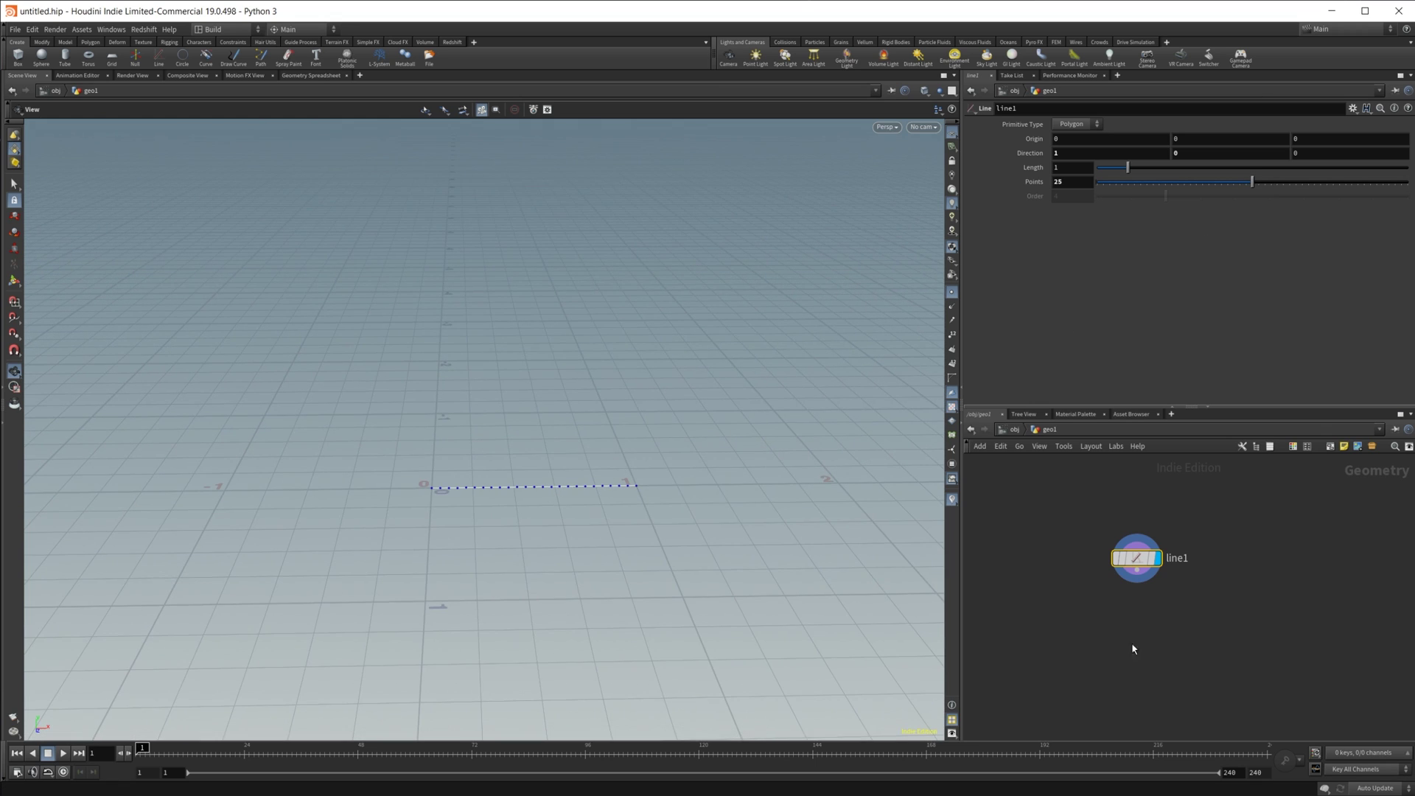
middle_click_drag(1174, 653, 1156, 567)
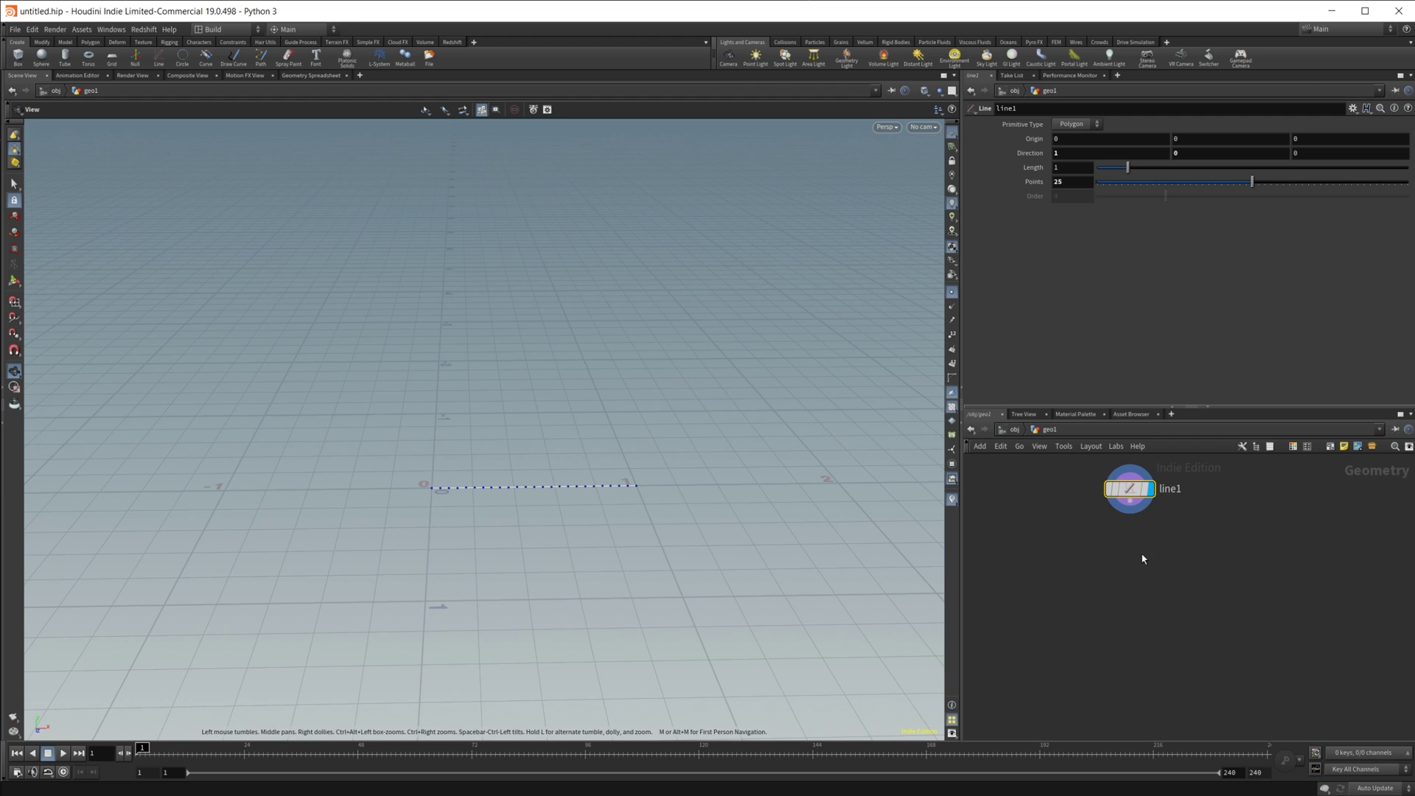
Add an Attribute VOP (pointvop1) below line1 and go inside it
key("Tab")
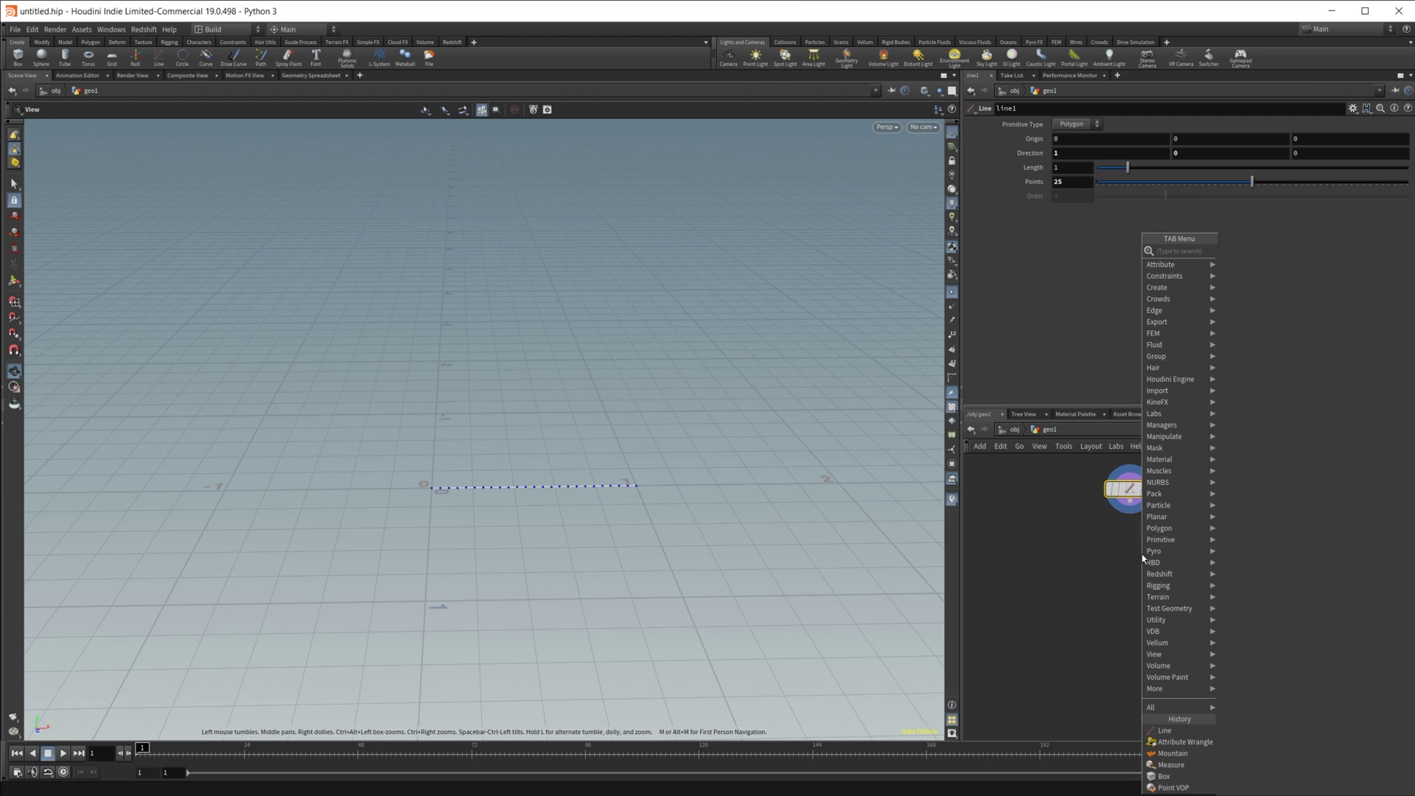
type("point")
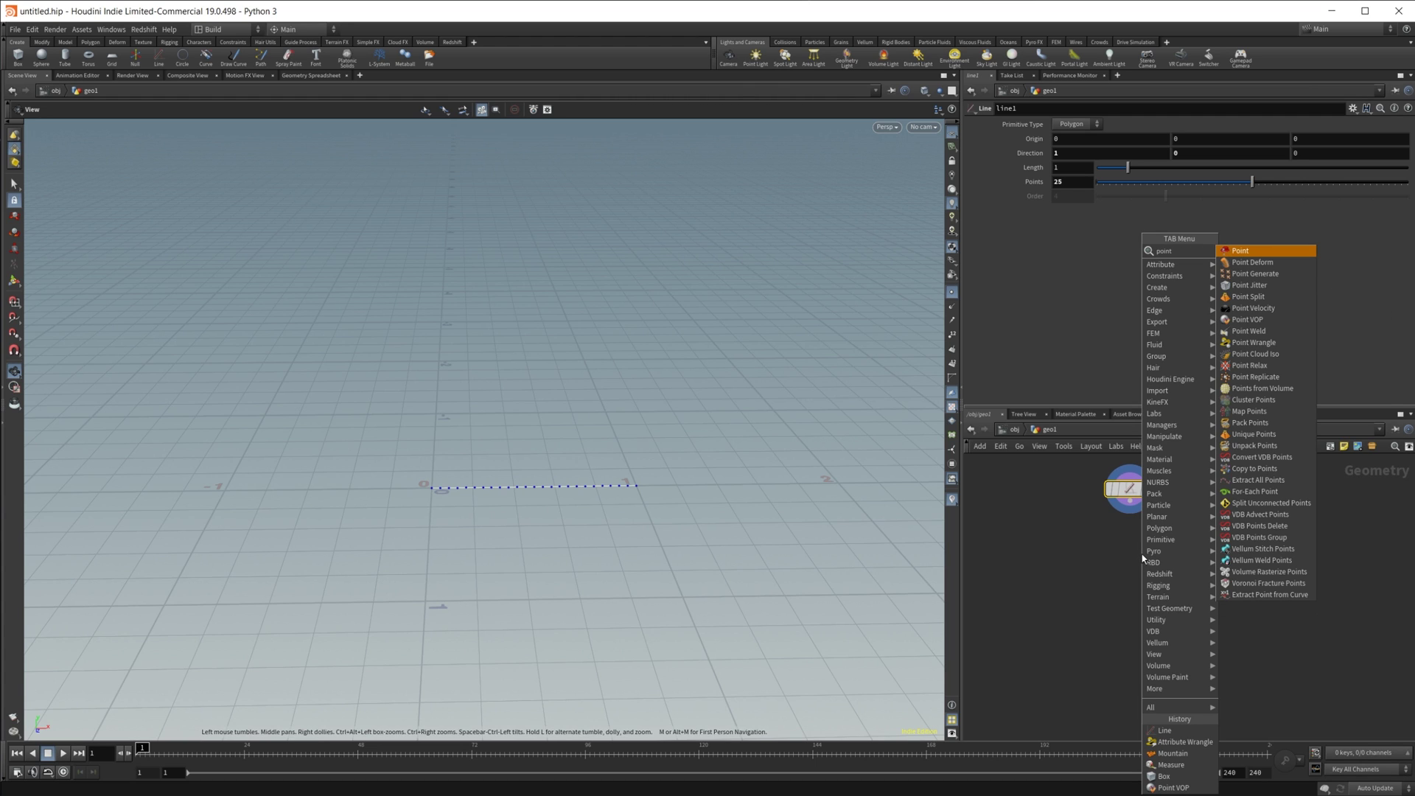
type(" vo")
key("Return")
left_click(1142, 556)
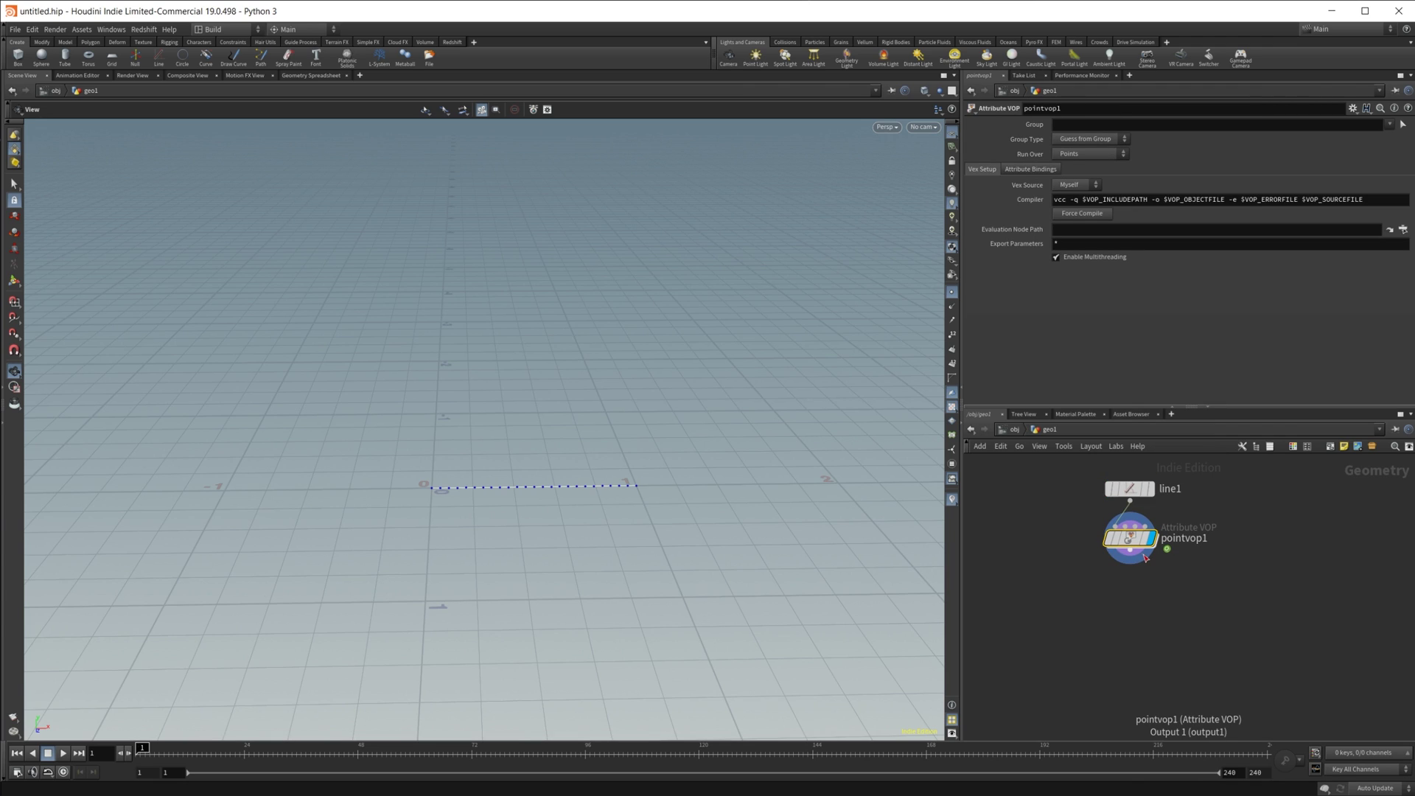
double_click(1132, 539)
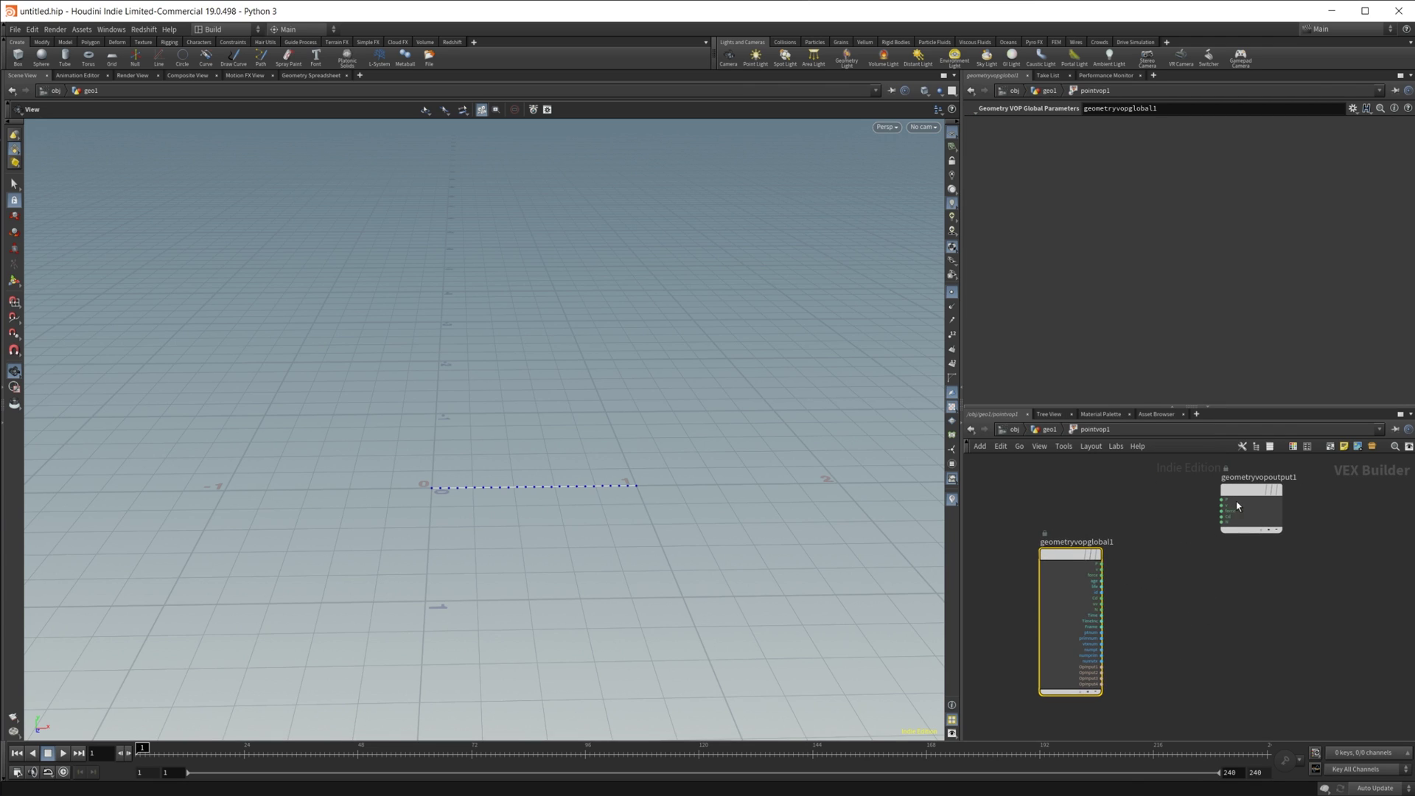
left_click_drag(1237, 506, 1304, 543)
Add a float Spline Ramp parameter (ramp1) and wire P into it
key("Tab")
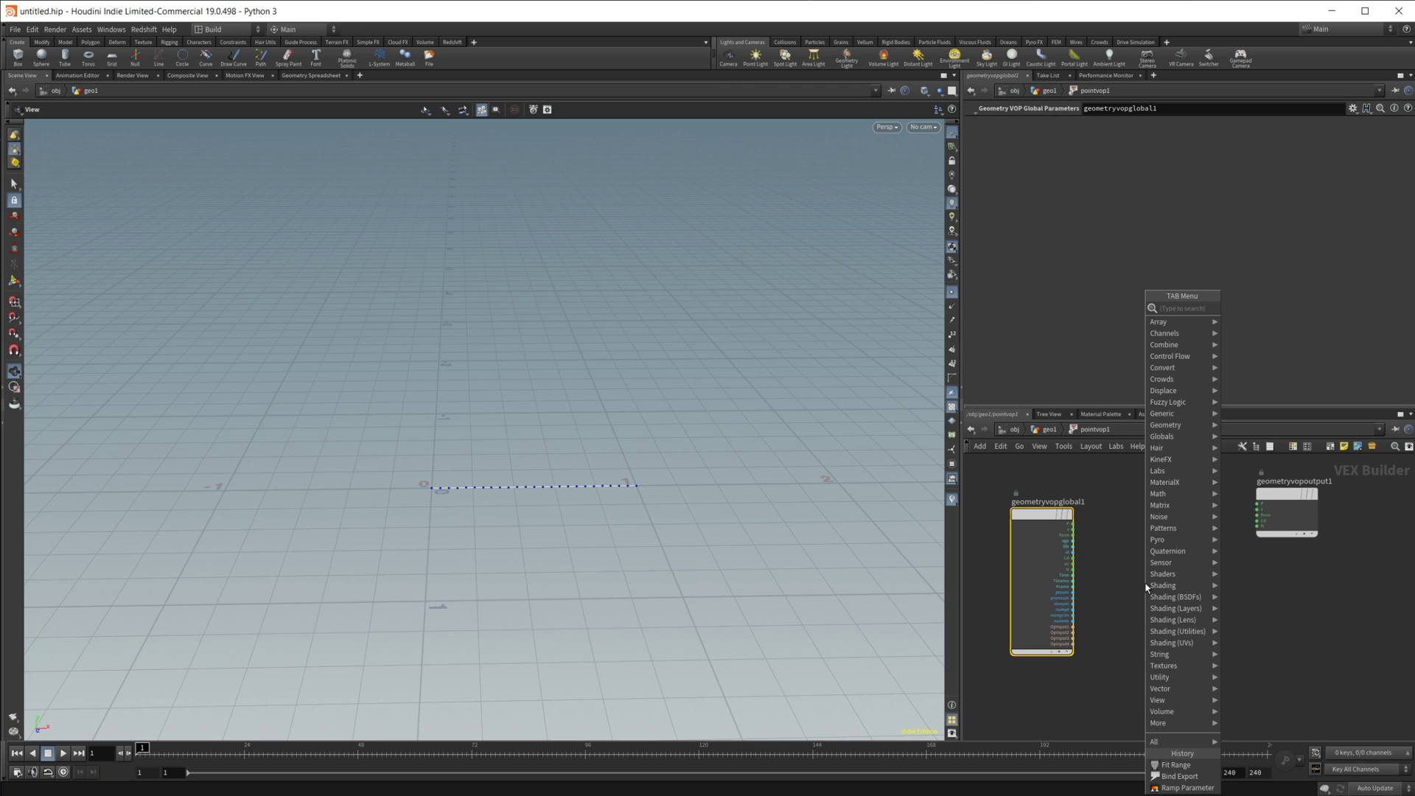
type("ra")
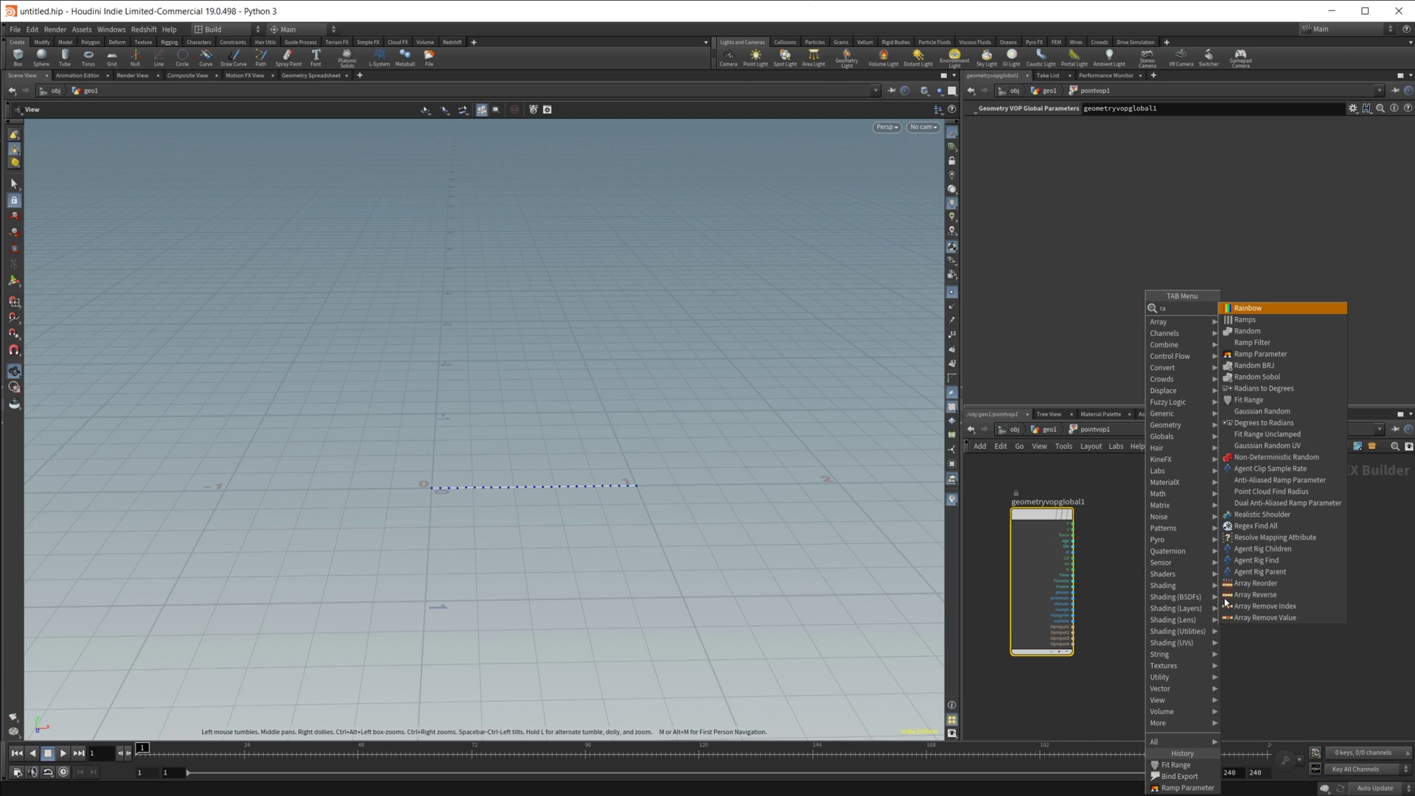
key("Down")
key("Down")
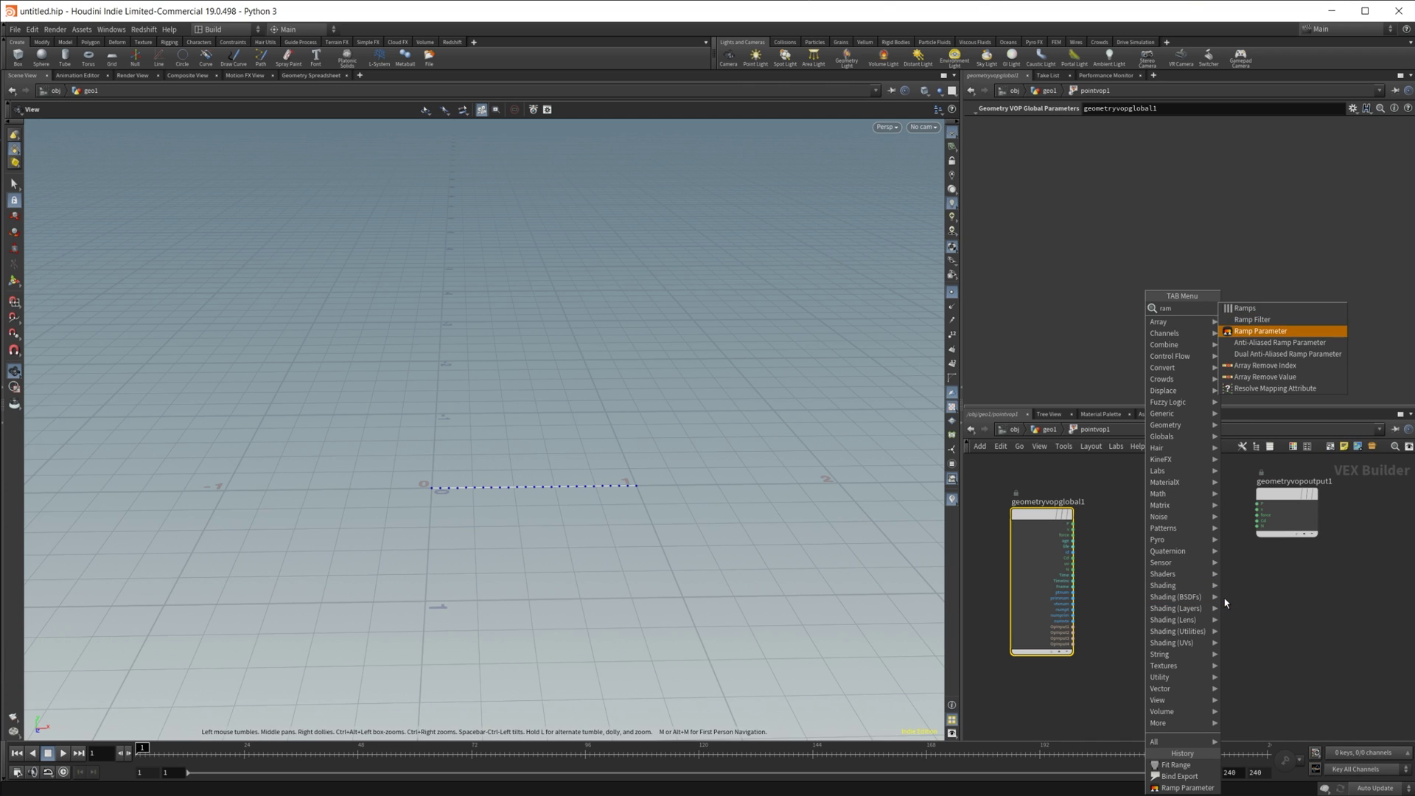
key("Return")
left_click(1142, 563)
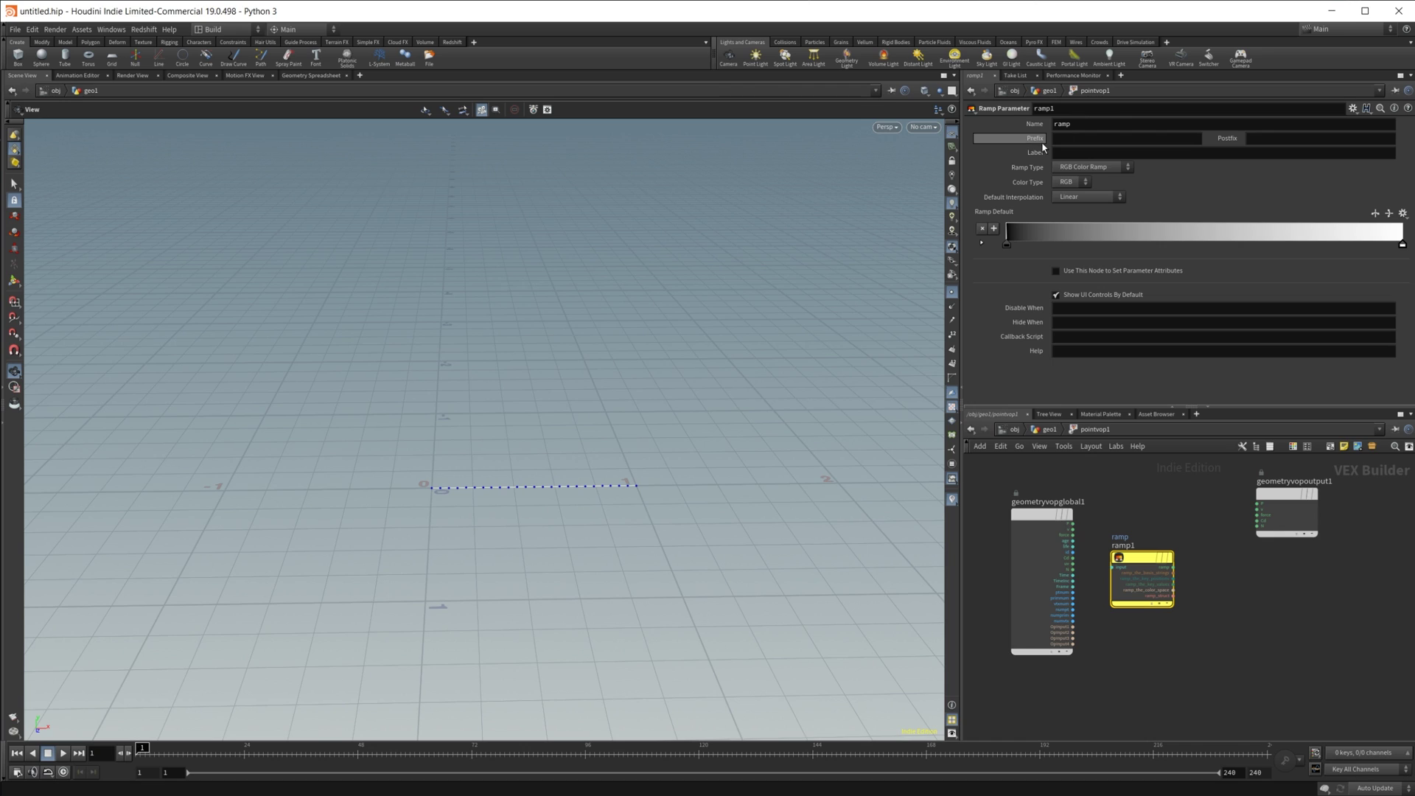
left_click(1089, 168)
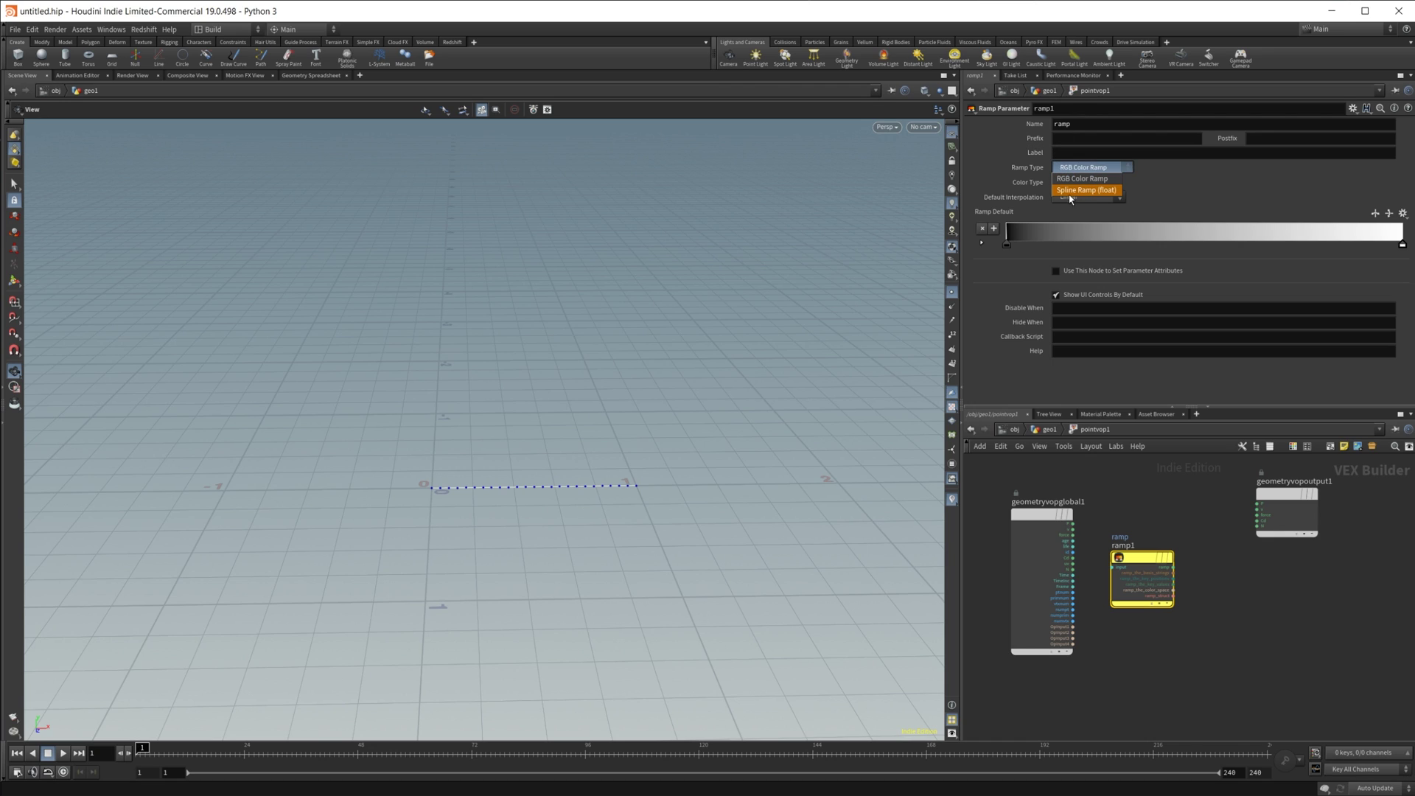
left_click(1080, 190)
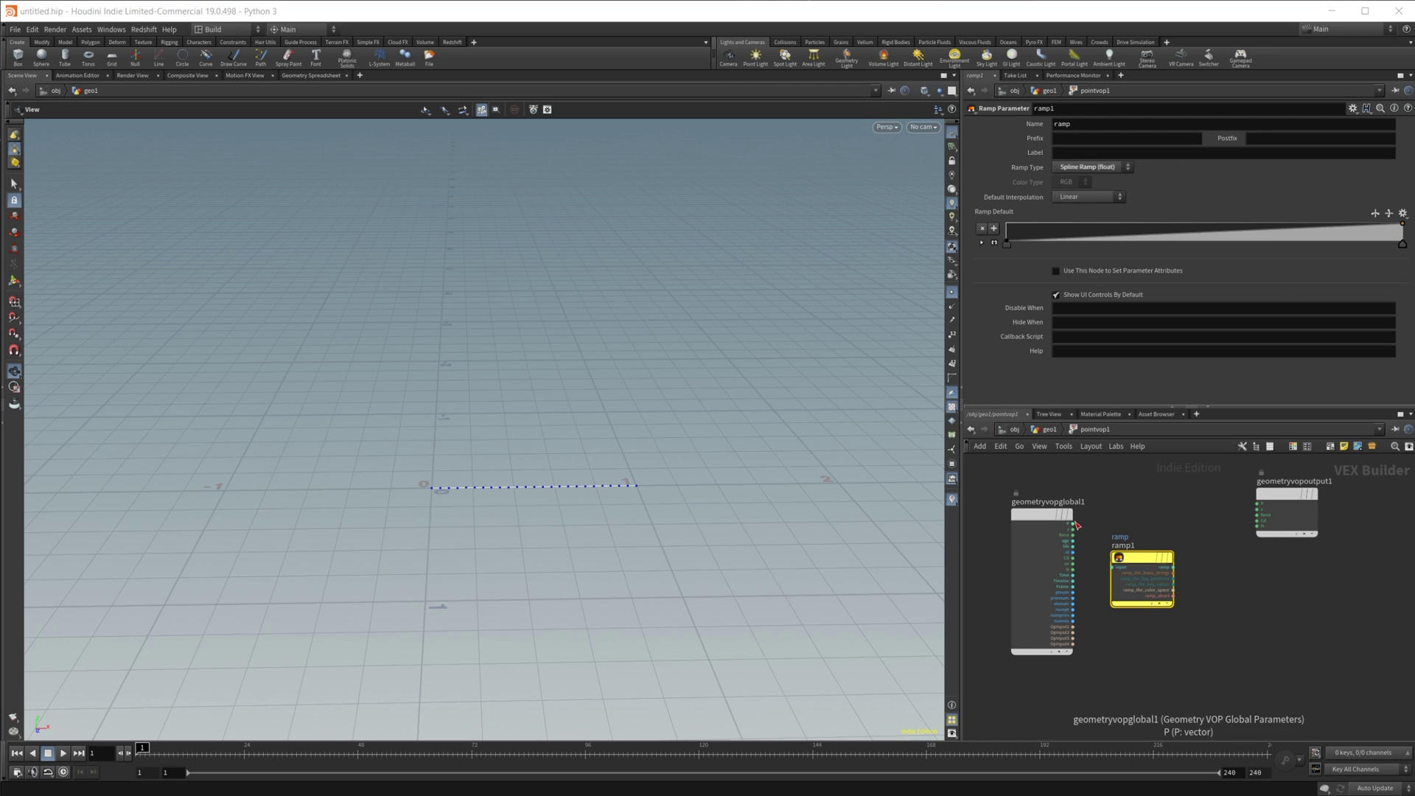
left_click_drag(1073, 524, 1142, 564)
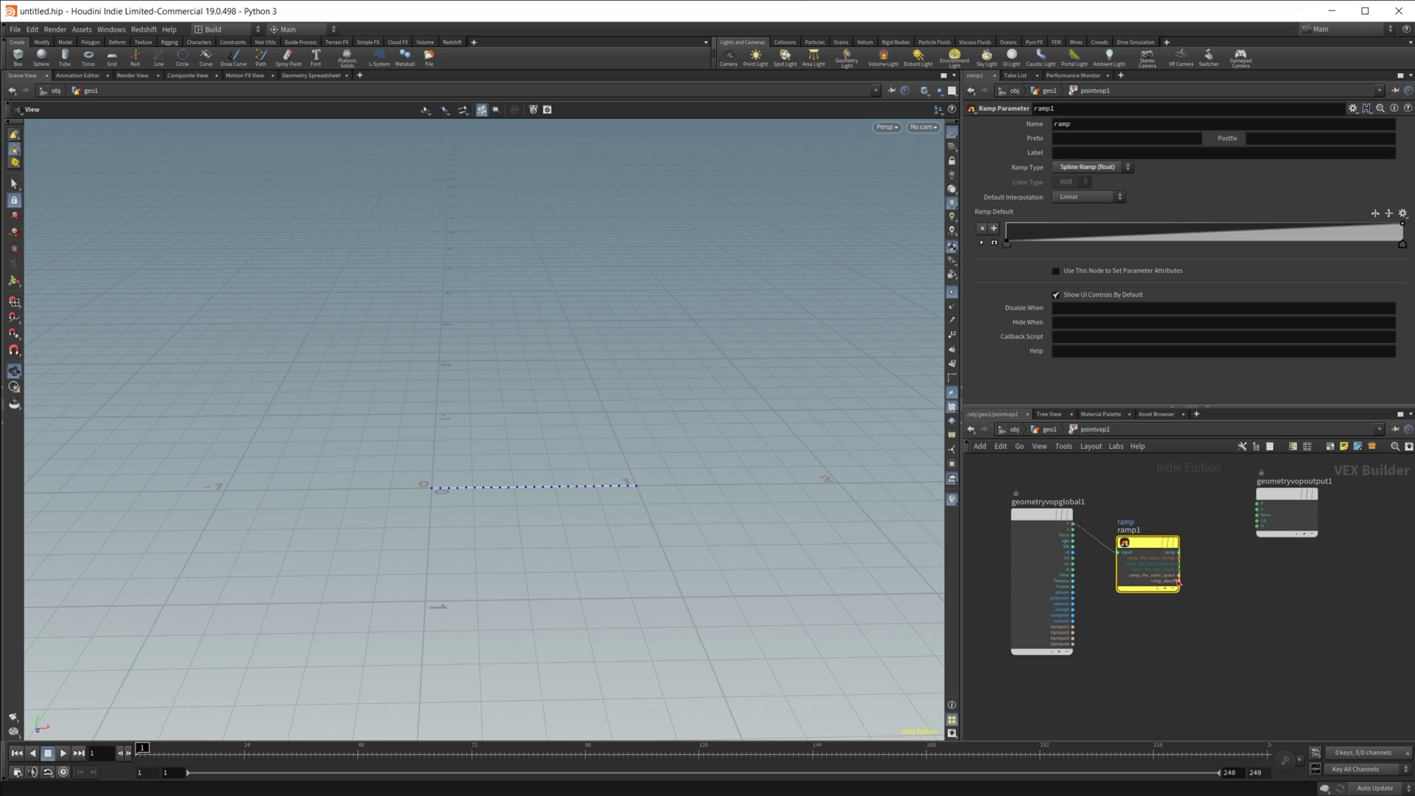
middle_click_drag(1200, 569, 1159, 533)
Add a Bind node fed by ramp1's output and name it curve
key("Tab")
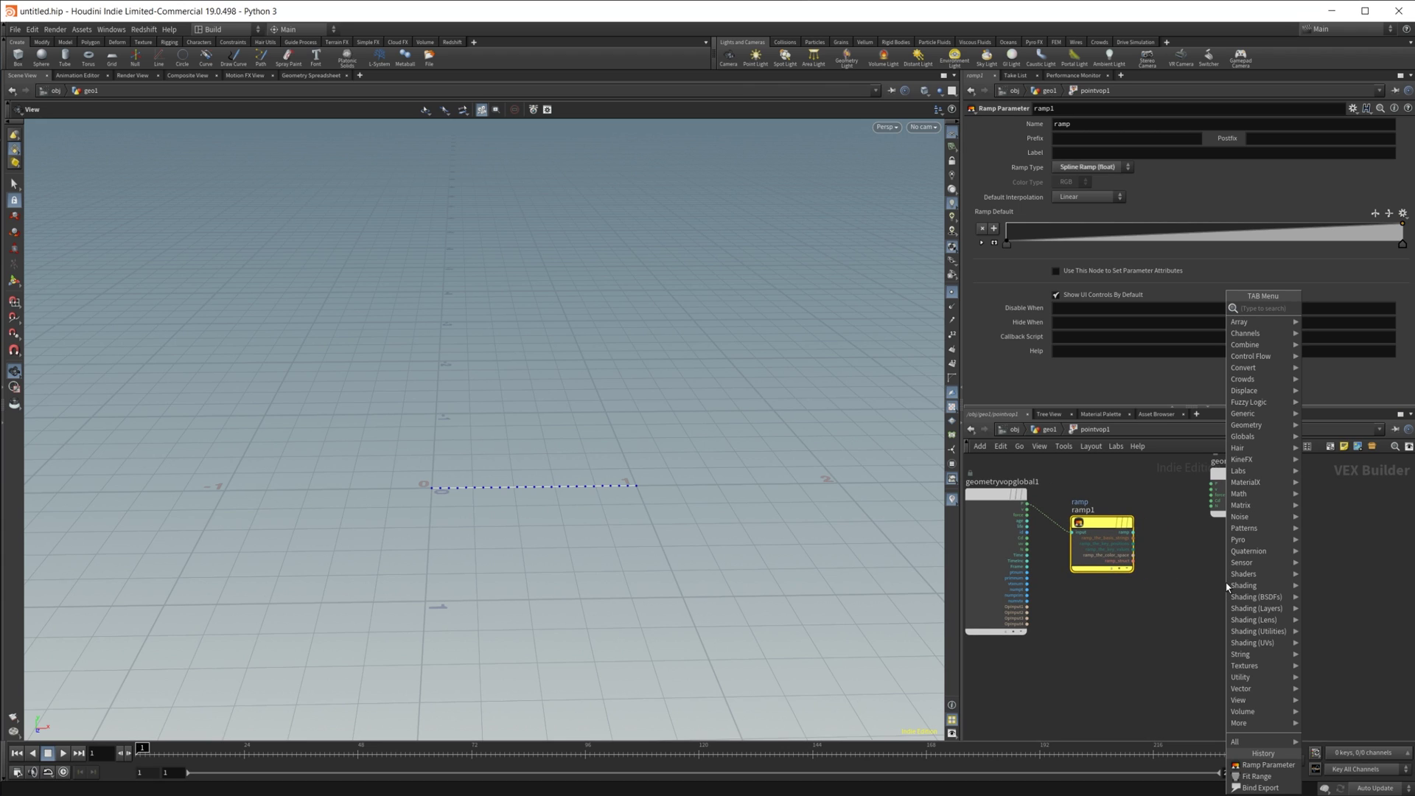
type("sc")
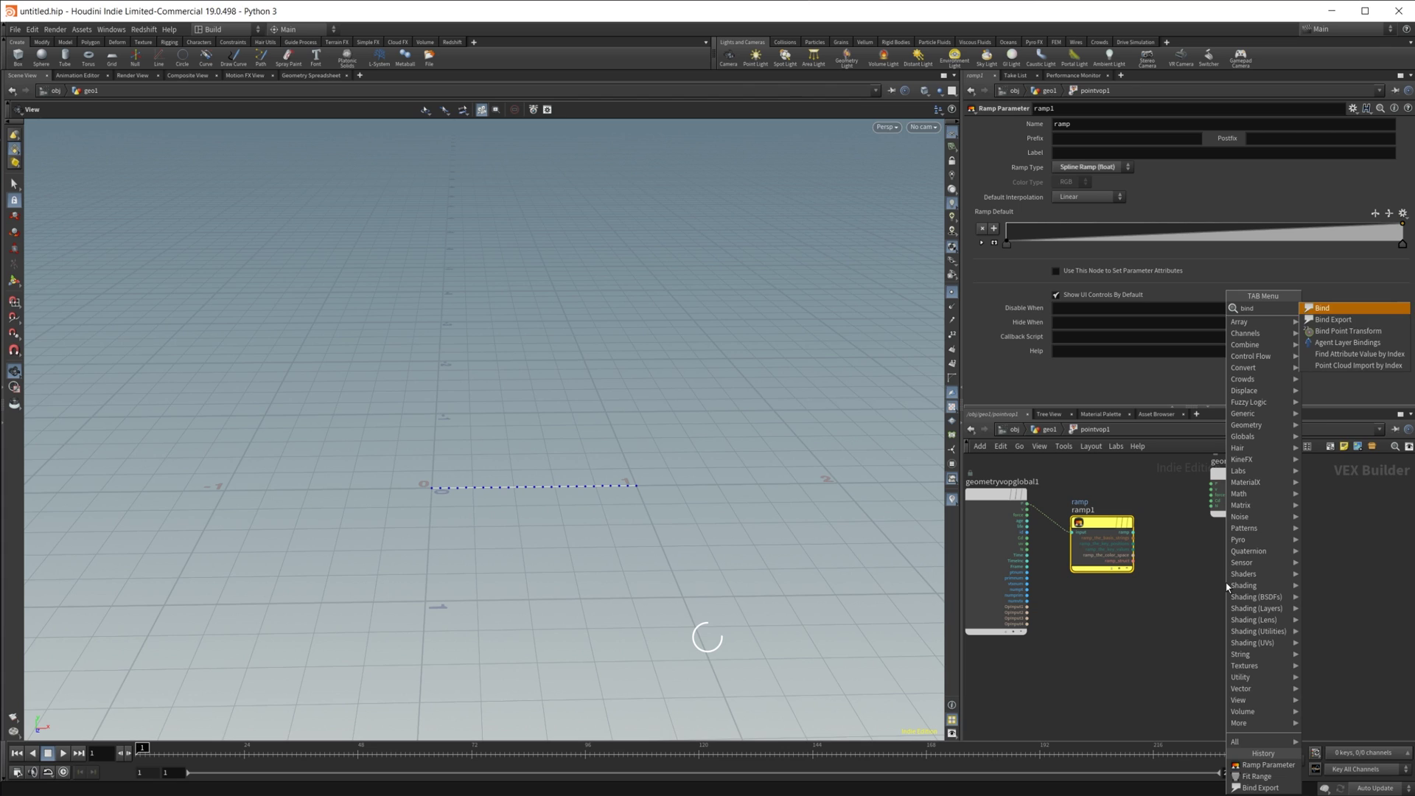
key("Return")
left_click(1227, 586)
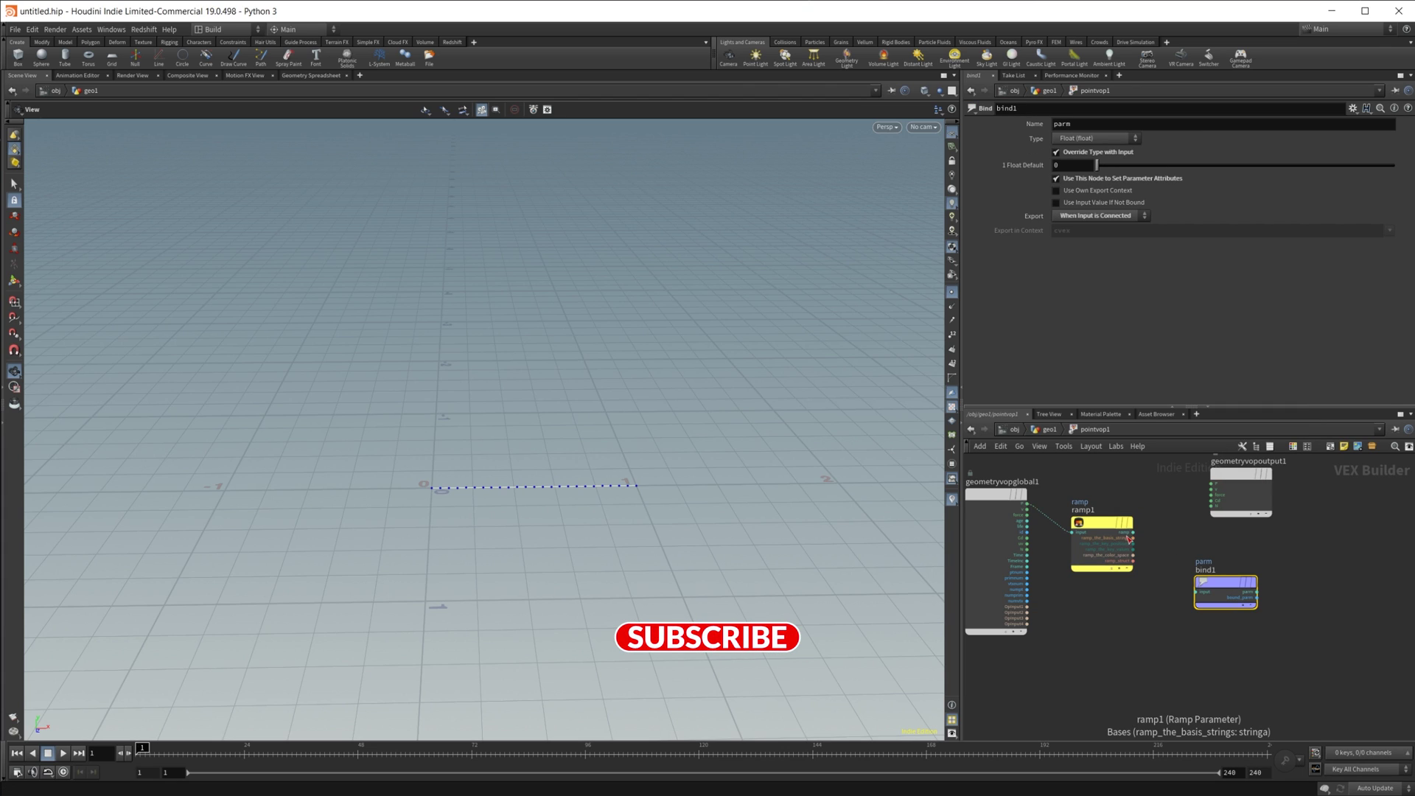
left_click_drag(1141, 536, 1196, 592)
double_click(1061, 123)
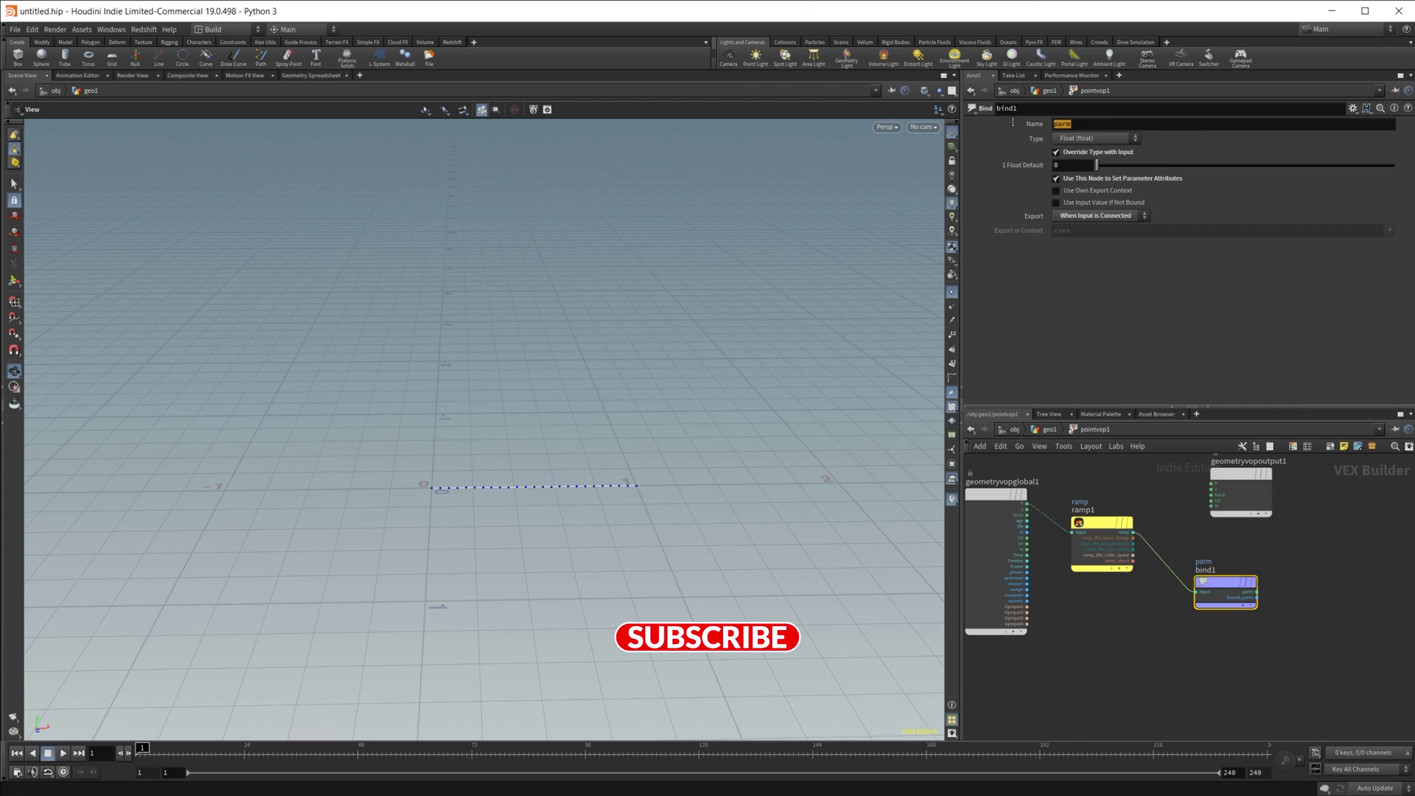
type("curve")
key("Return")
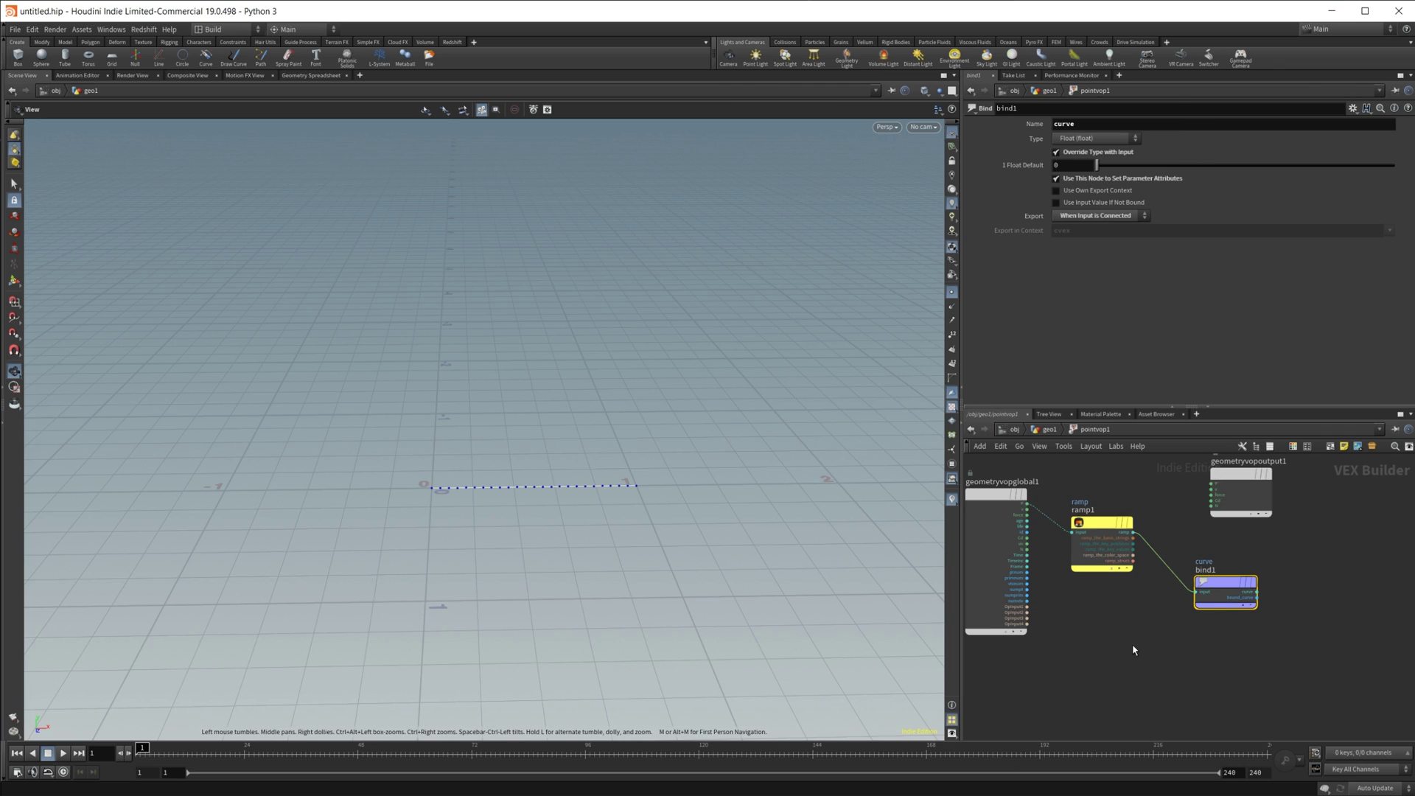
List point attributes in the Geometry Spreadsheet and raise the ramp's end value to 1
left_click(331, 75)
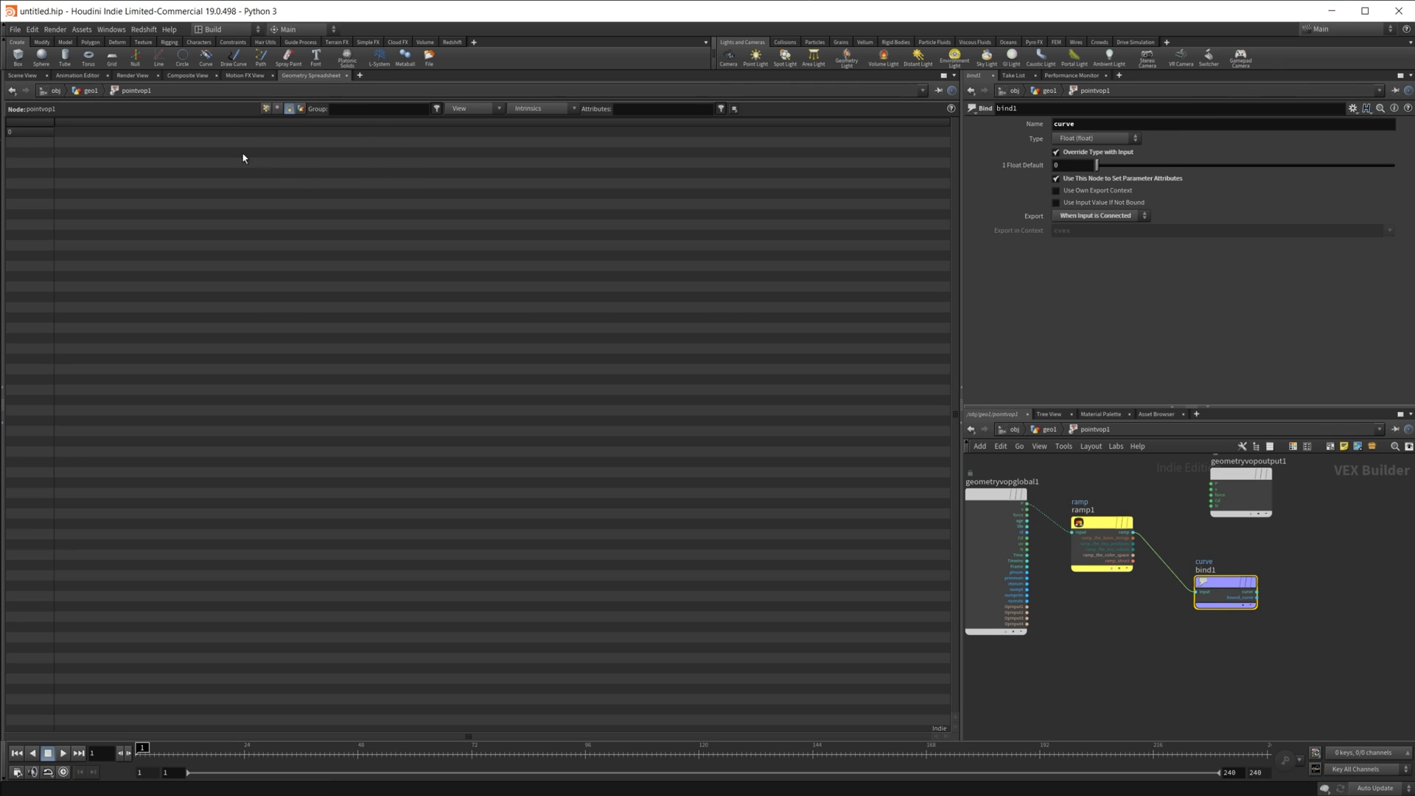
left_click(266, 108)
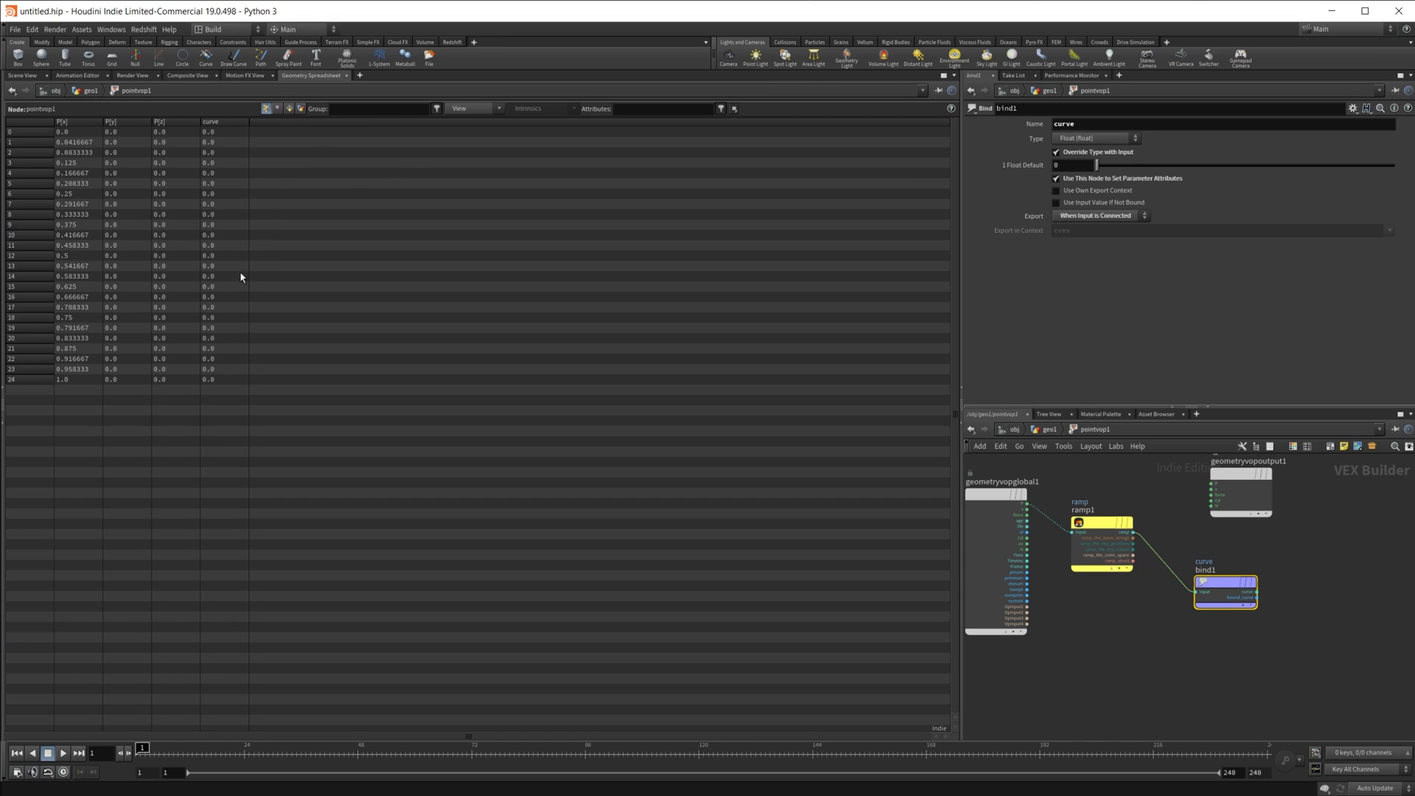
left_click(1049, 429)
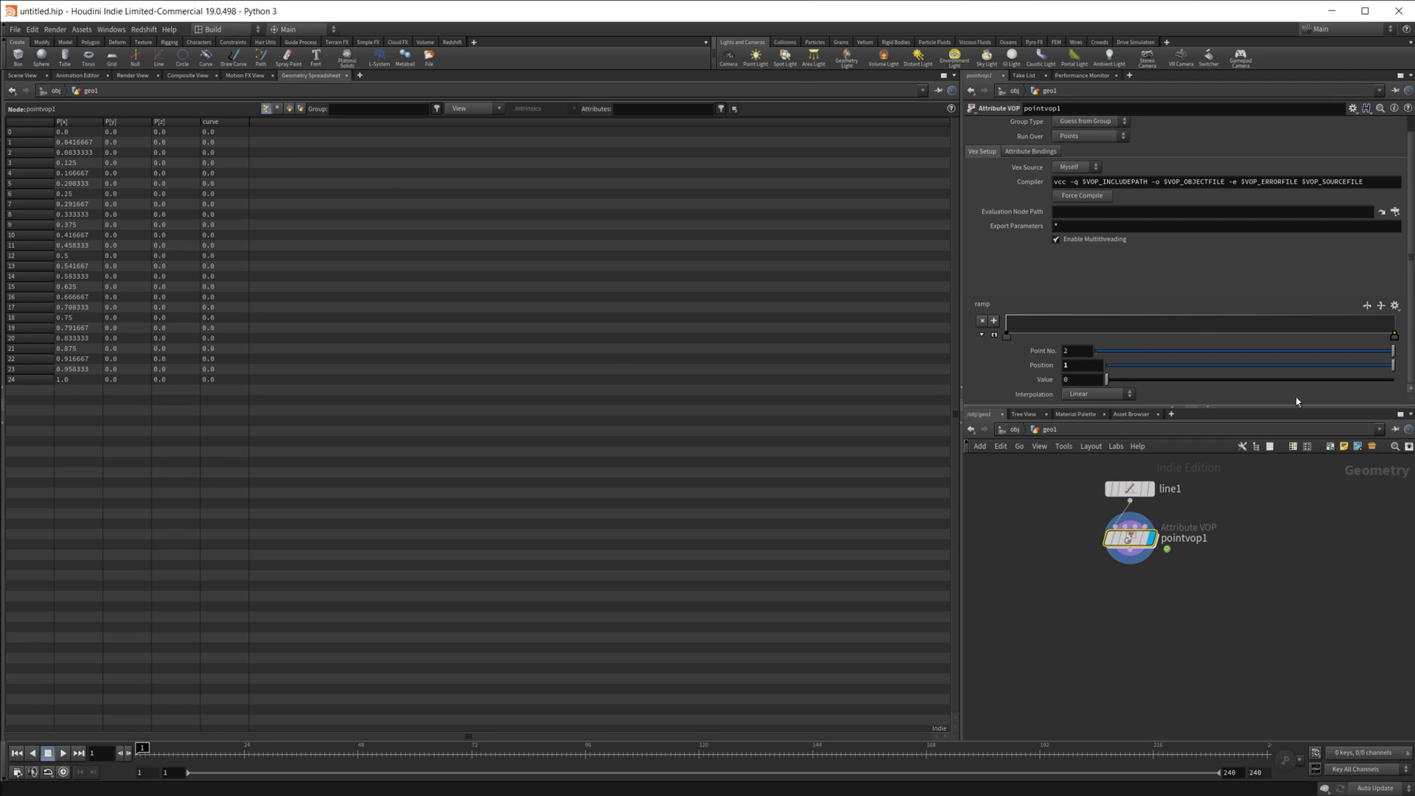
left_click_drag(1107, 379, 1393, 380)
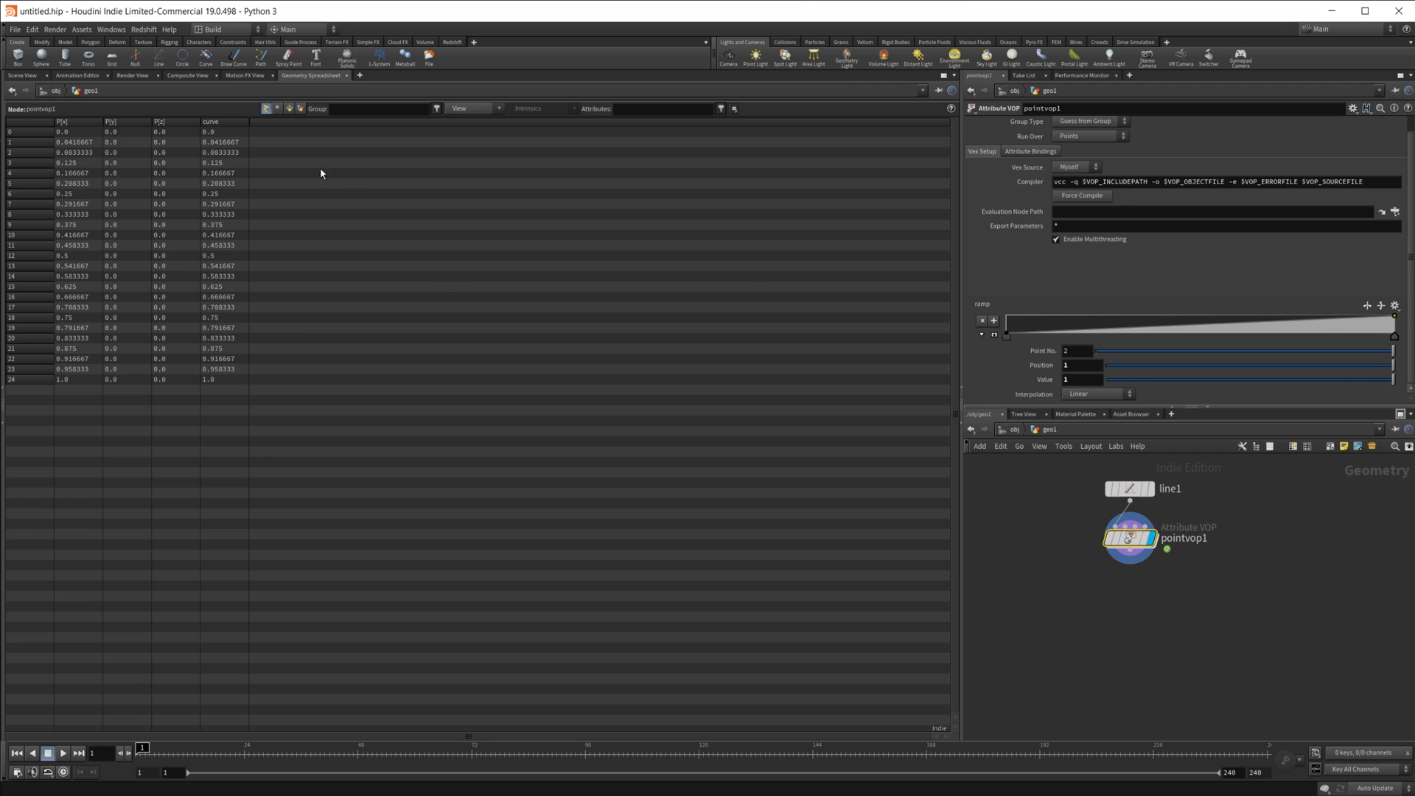
left_click(28, 76)
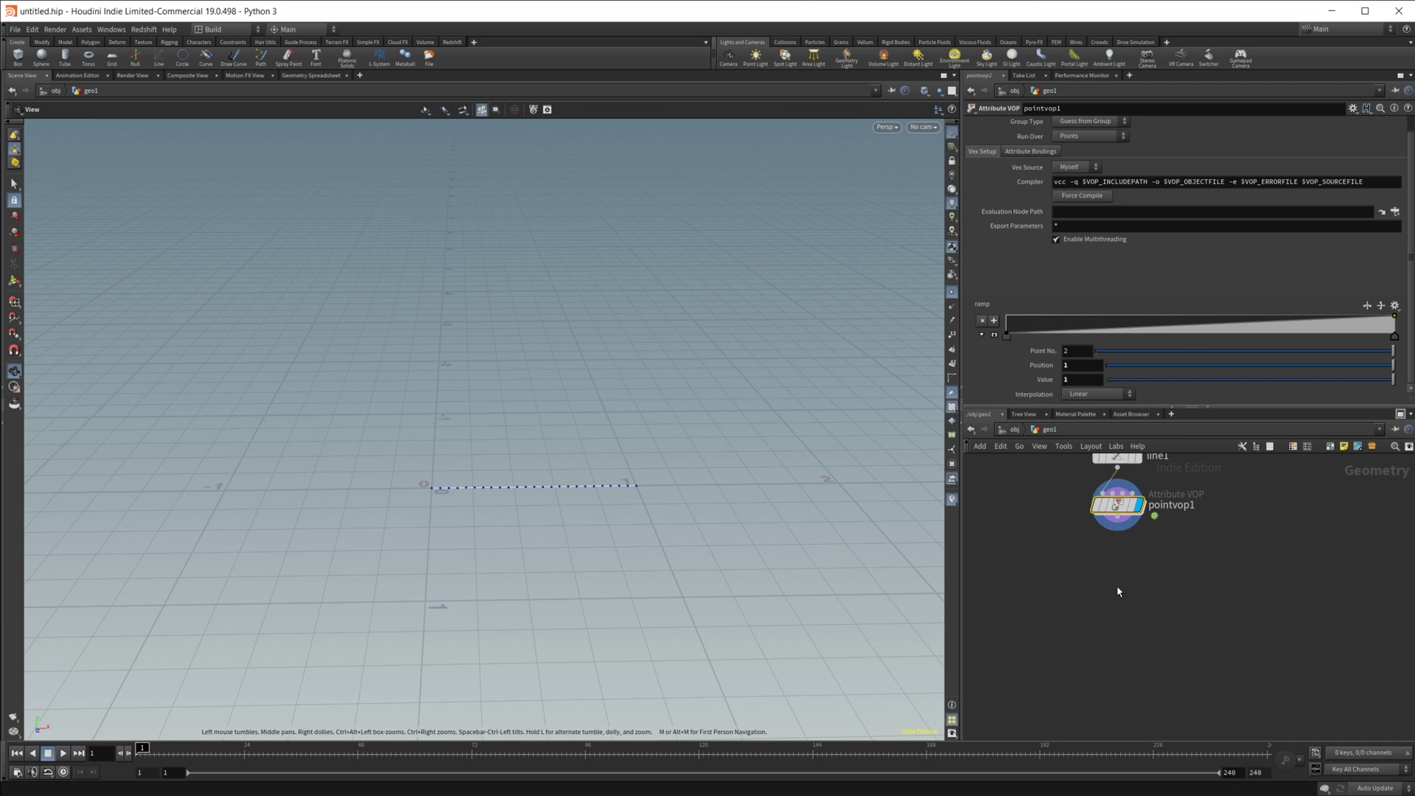
Add an Attribute Wrangle below the point VOP
key("Tab")
type("att a")
key("BackSpace")
type("wr")
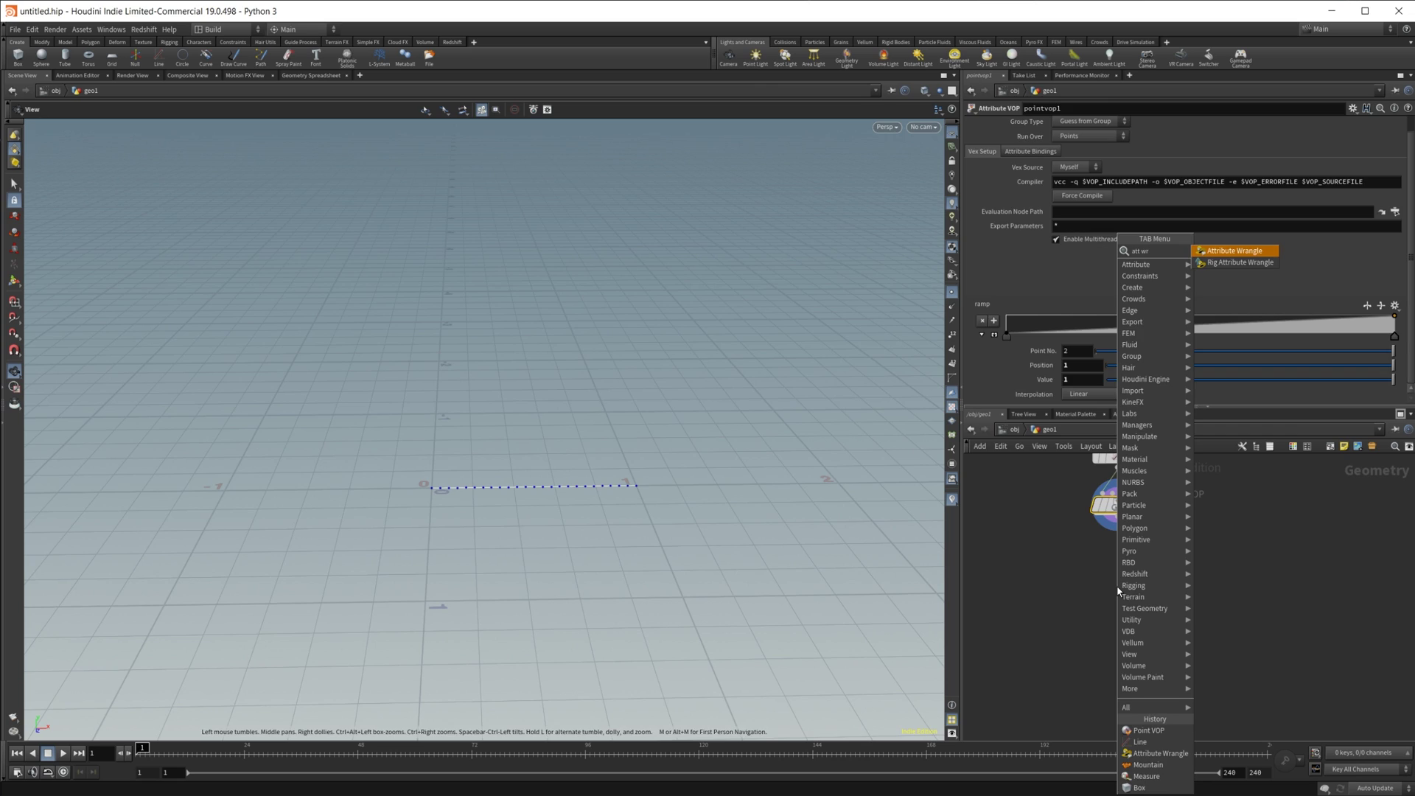
key("Return")
left_click(1118, 590)
left_click(1048, 228)
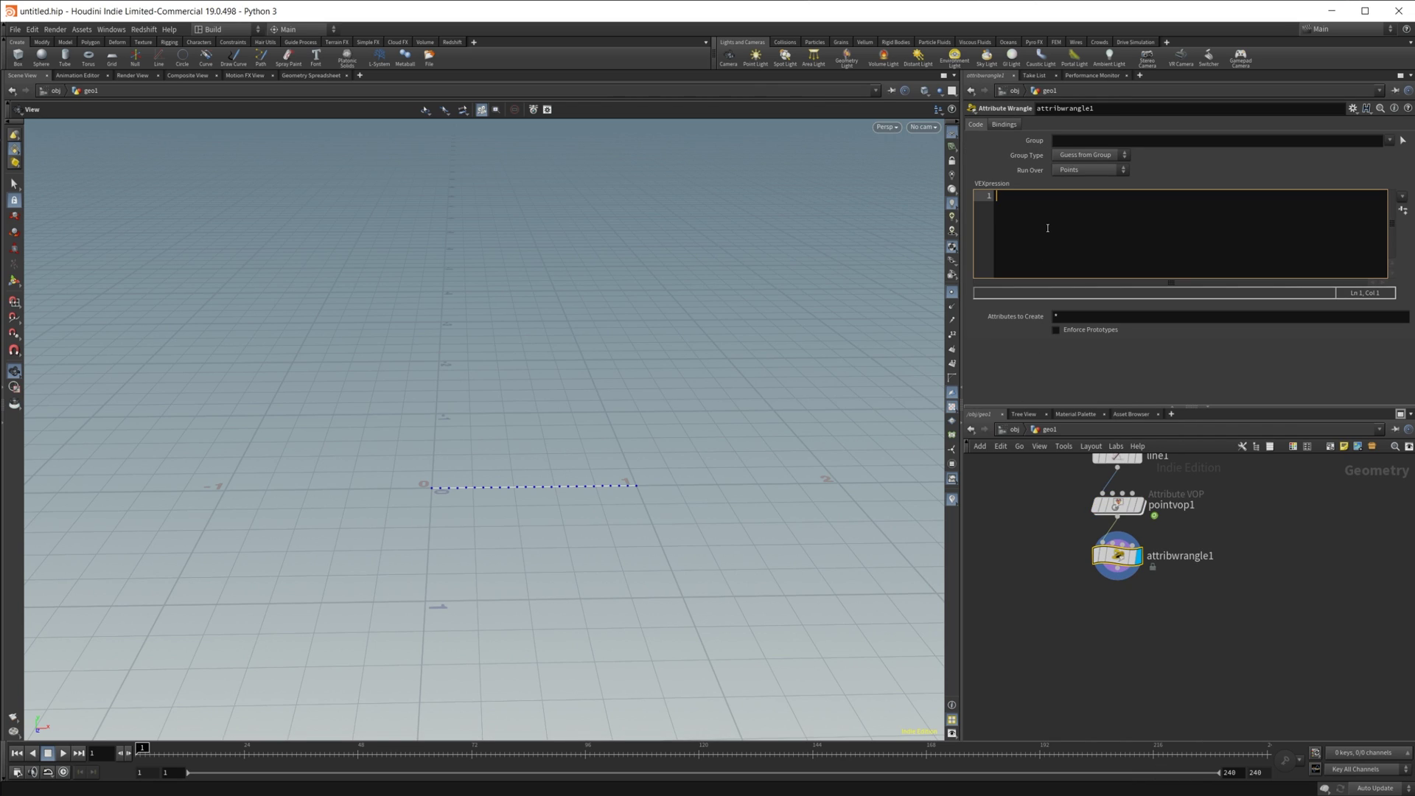
type("@P.y = (@P.y + @c")
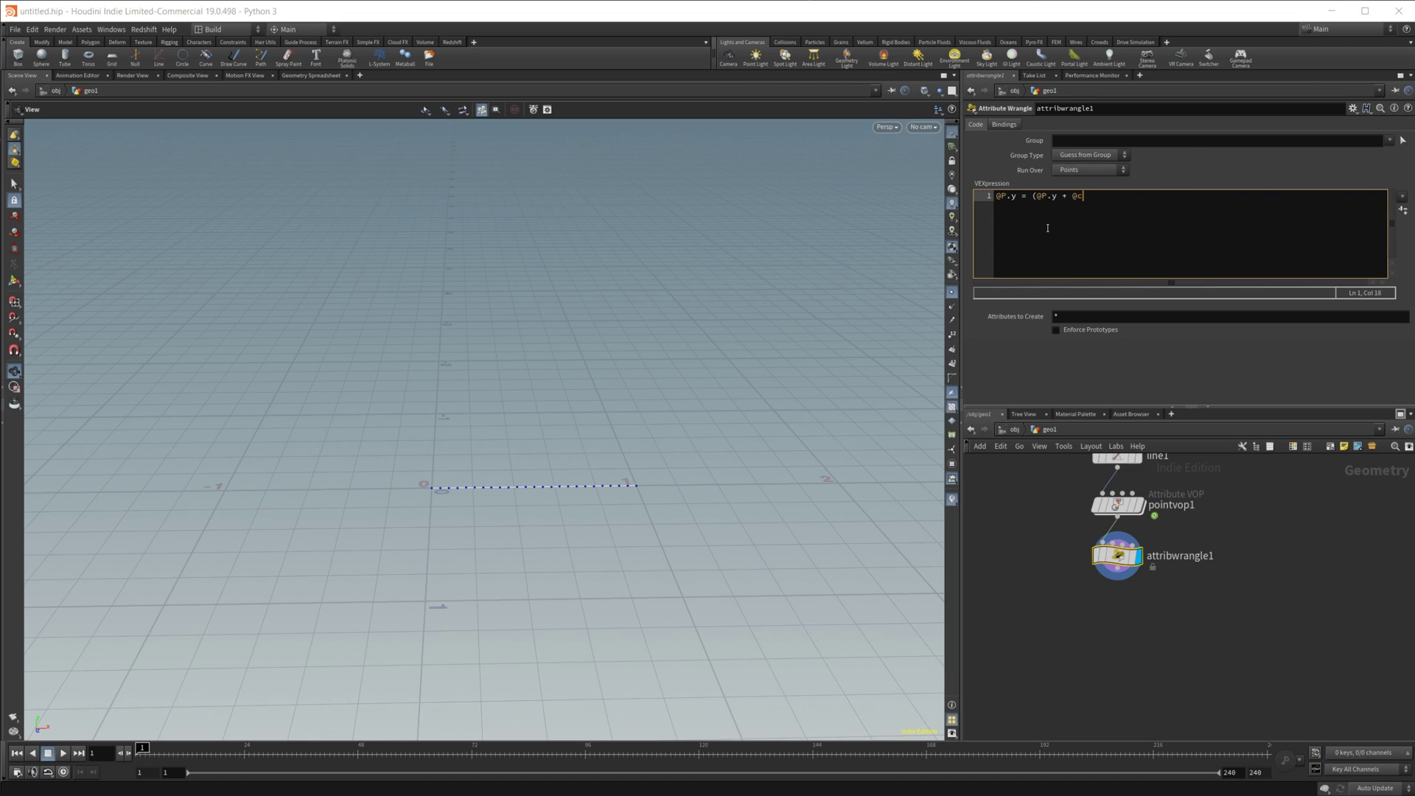
type("urve);")
key("ctrl+Return")
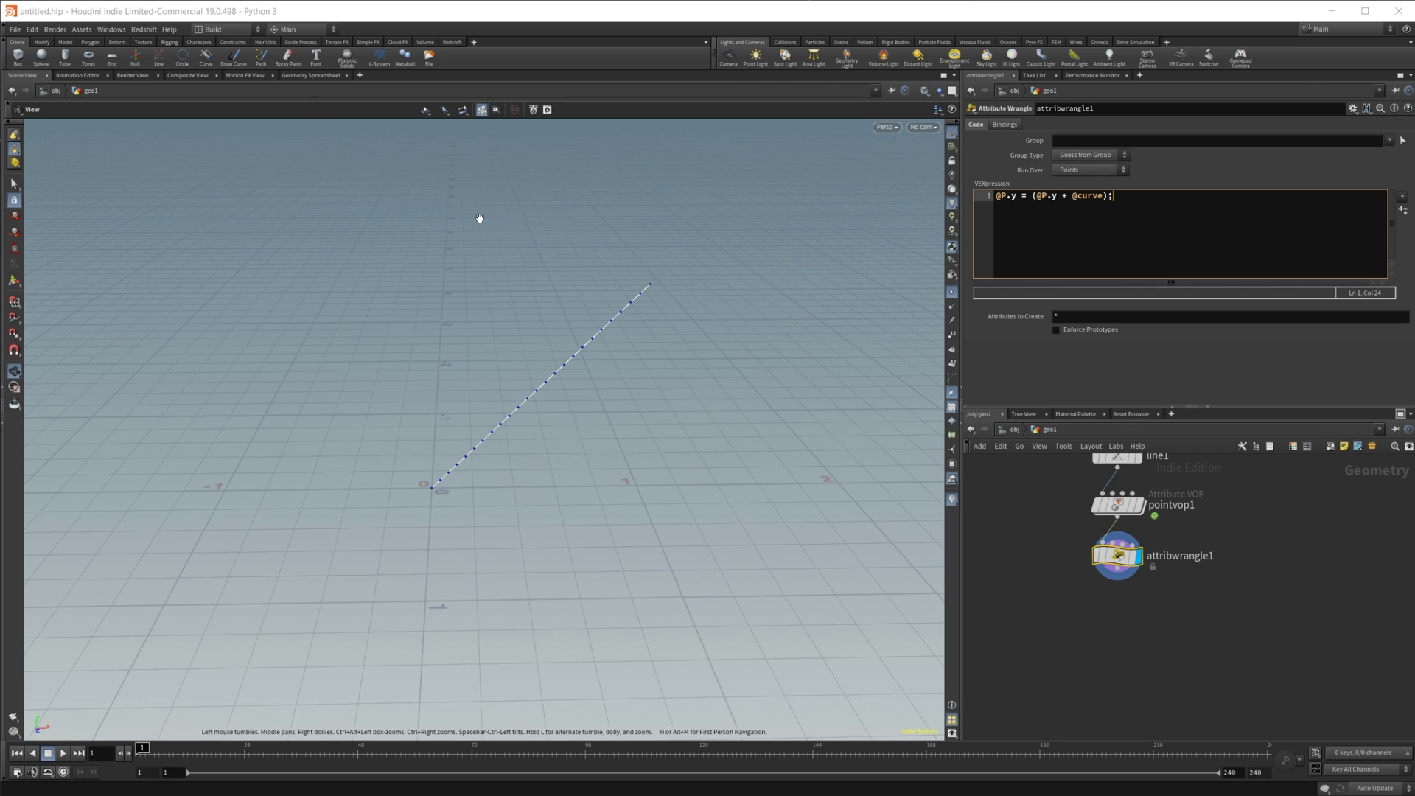
Switch the point VOP ramp's interpolation to B-Spline
left_click(1116, 506)
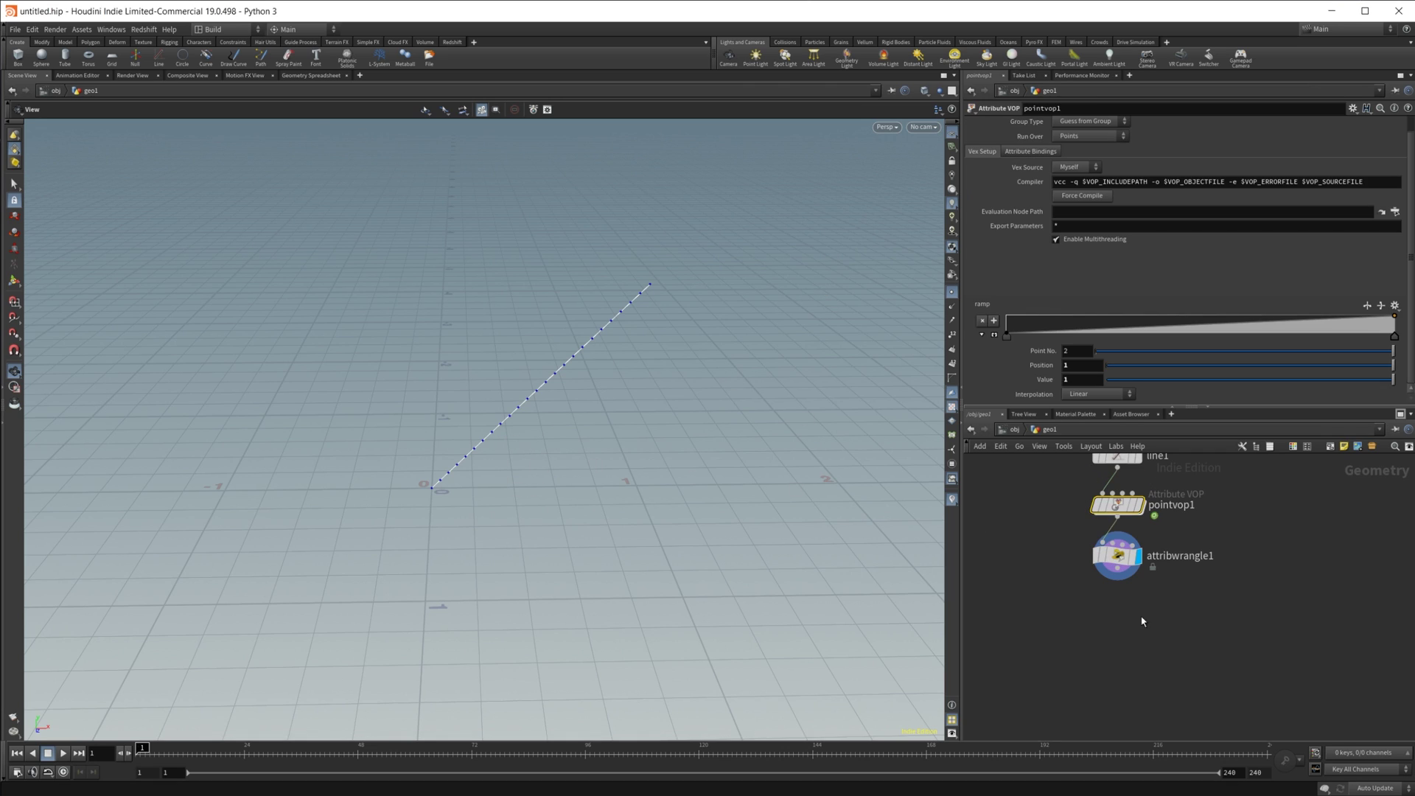
left_click(1007, 336)
left_click(1395, 336)
left_click(1080, 395)
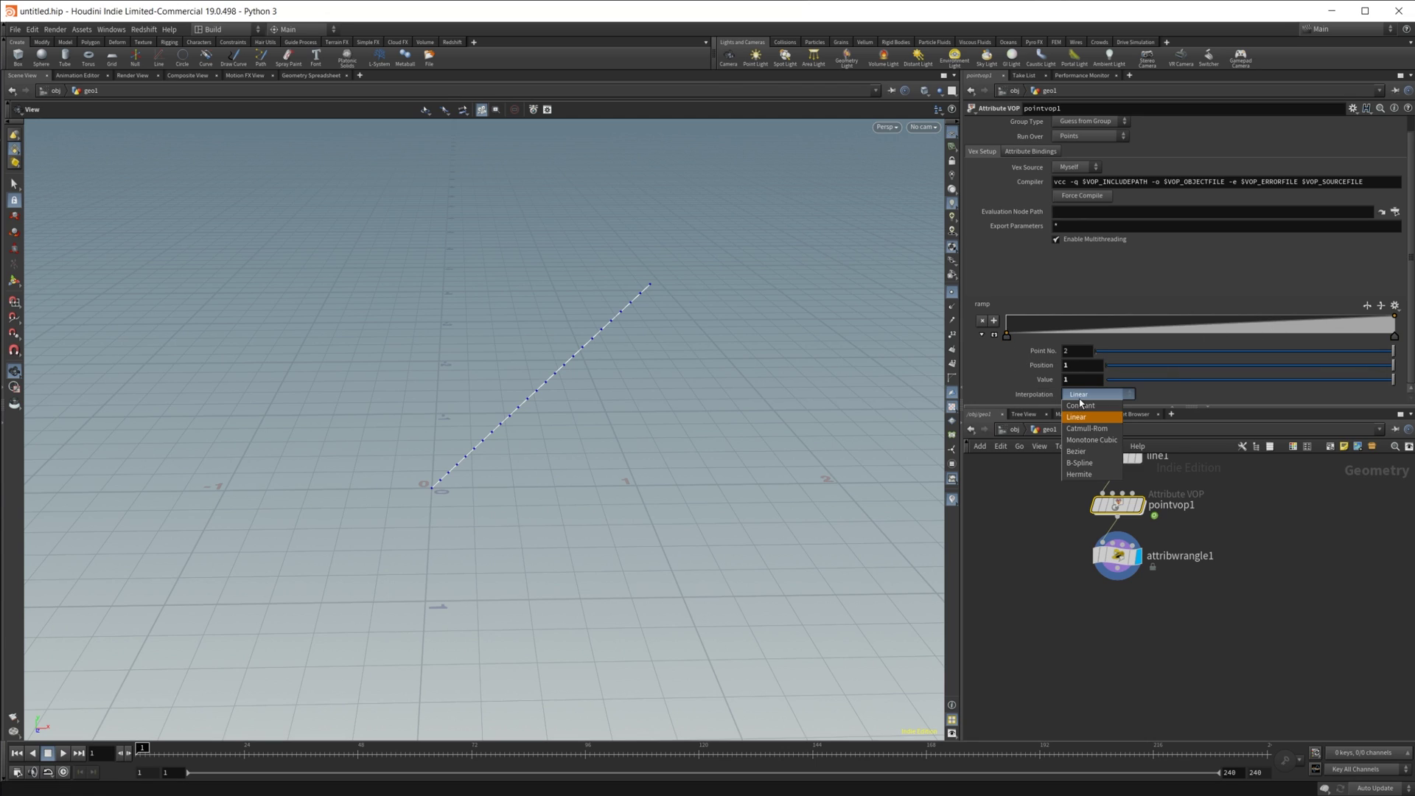
left_click(1101, 463)
Shape the ramp with a 0.7 key near 0.25, a key at 0.52, and a -0.7 dip
left_click_drag(1122, 326, 1103, 321)
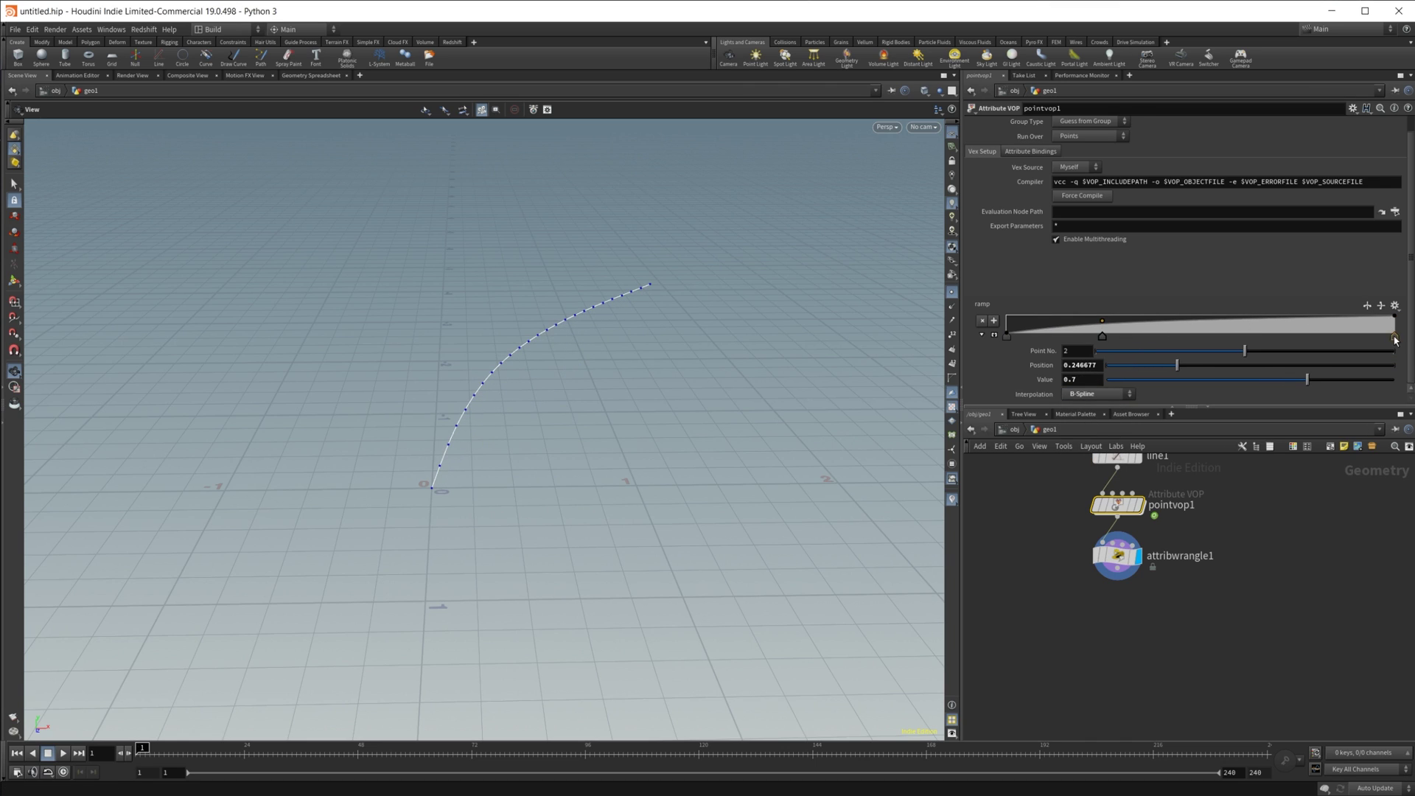
left_click(1395, 335)
left_click_drag(1359, 378, 1053, 381)
mouse_move(1193, 331)
left_mouse_down()
mouse_move(1253, 333)
mouse_move(1209, 334)
left_mouse_up()
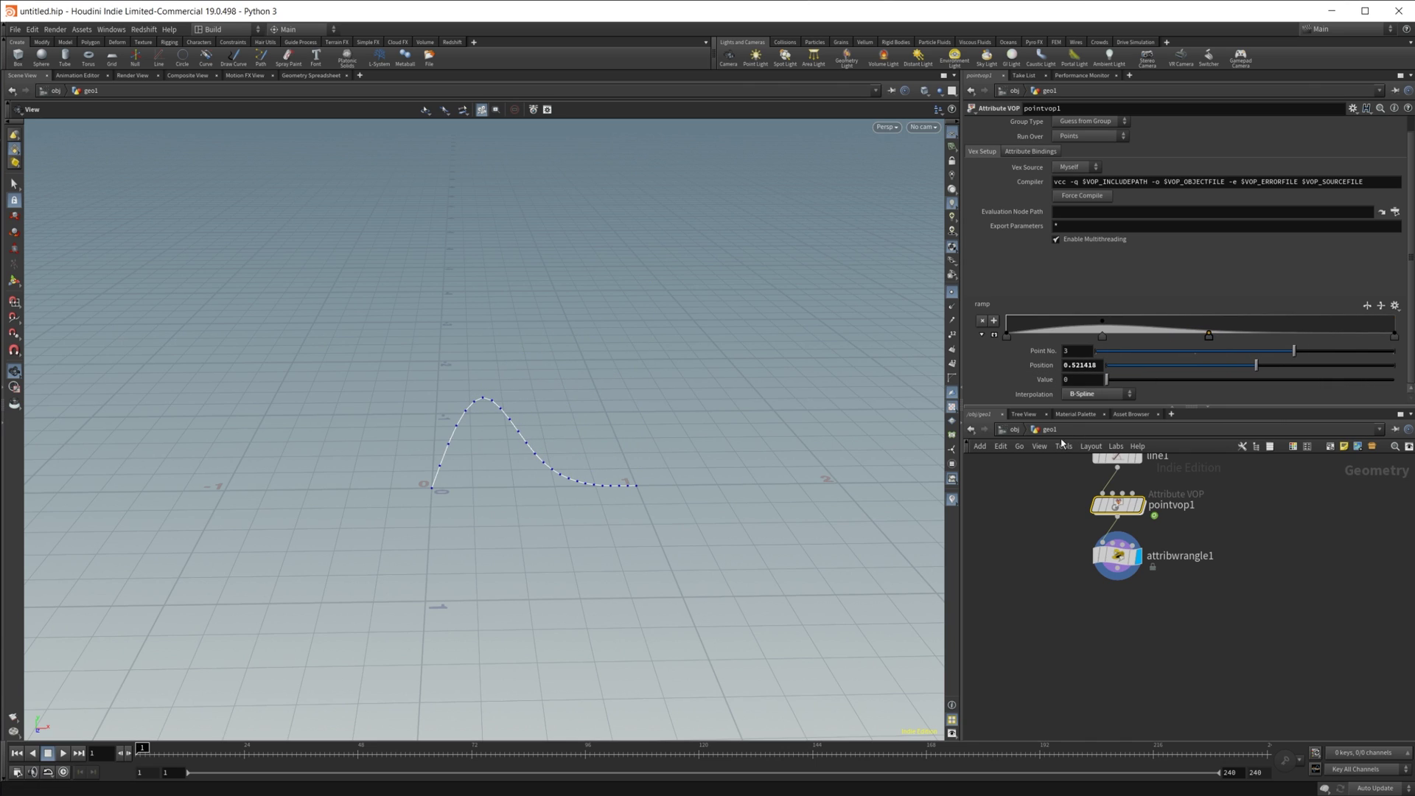
middle_click(1086, 382)
middle_click_drag(1083, 382, 950, 382)
scroll(590, 505, "up", 4)
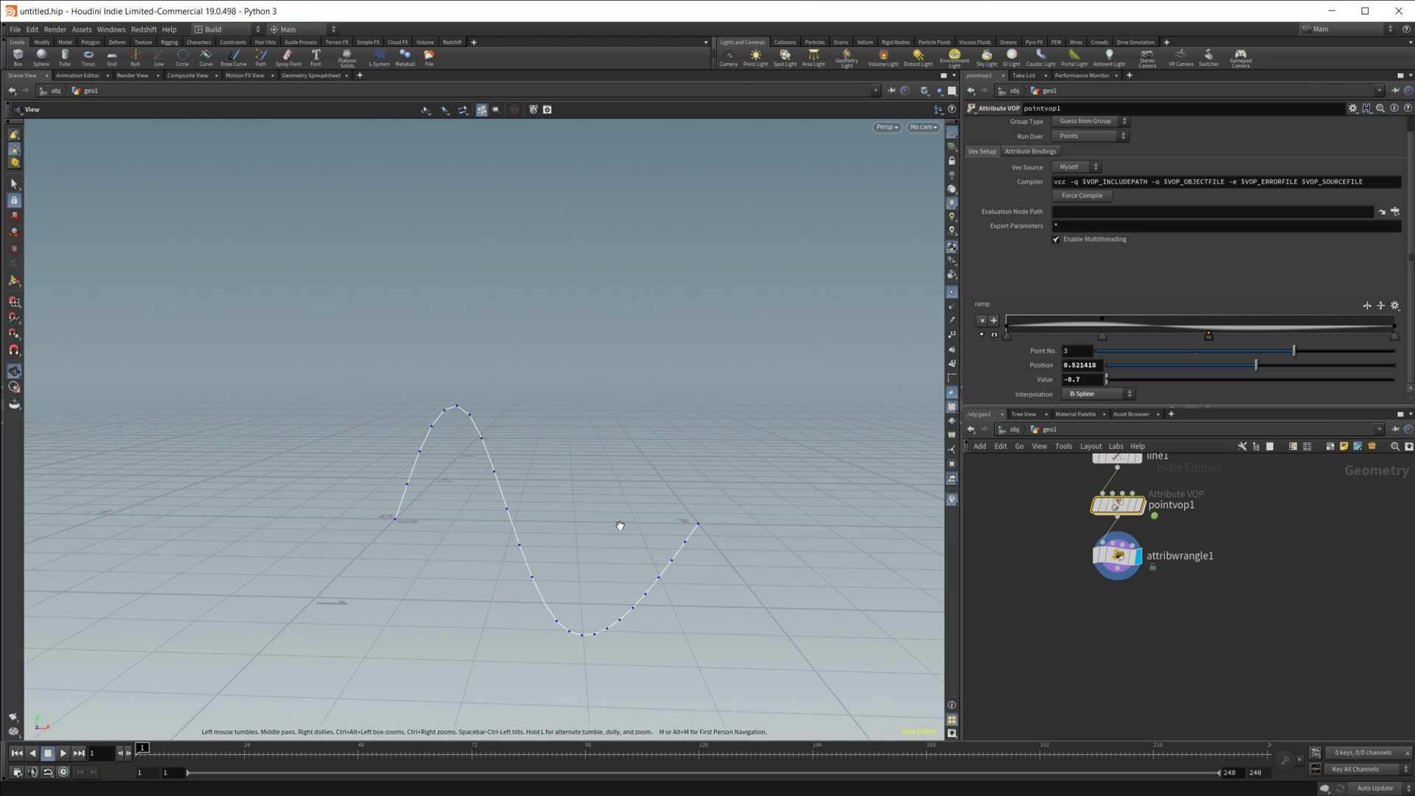
middle_click_drag(1196, 508, 1208, 548)
Raise line1's point count to 40
left_click(1125, 492)
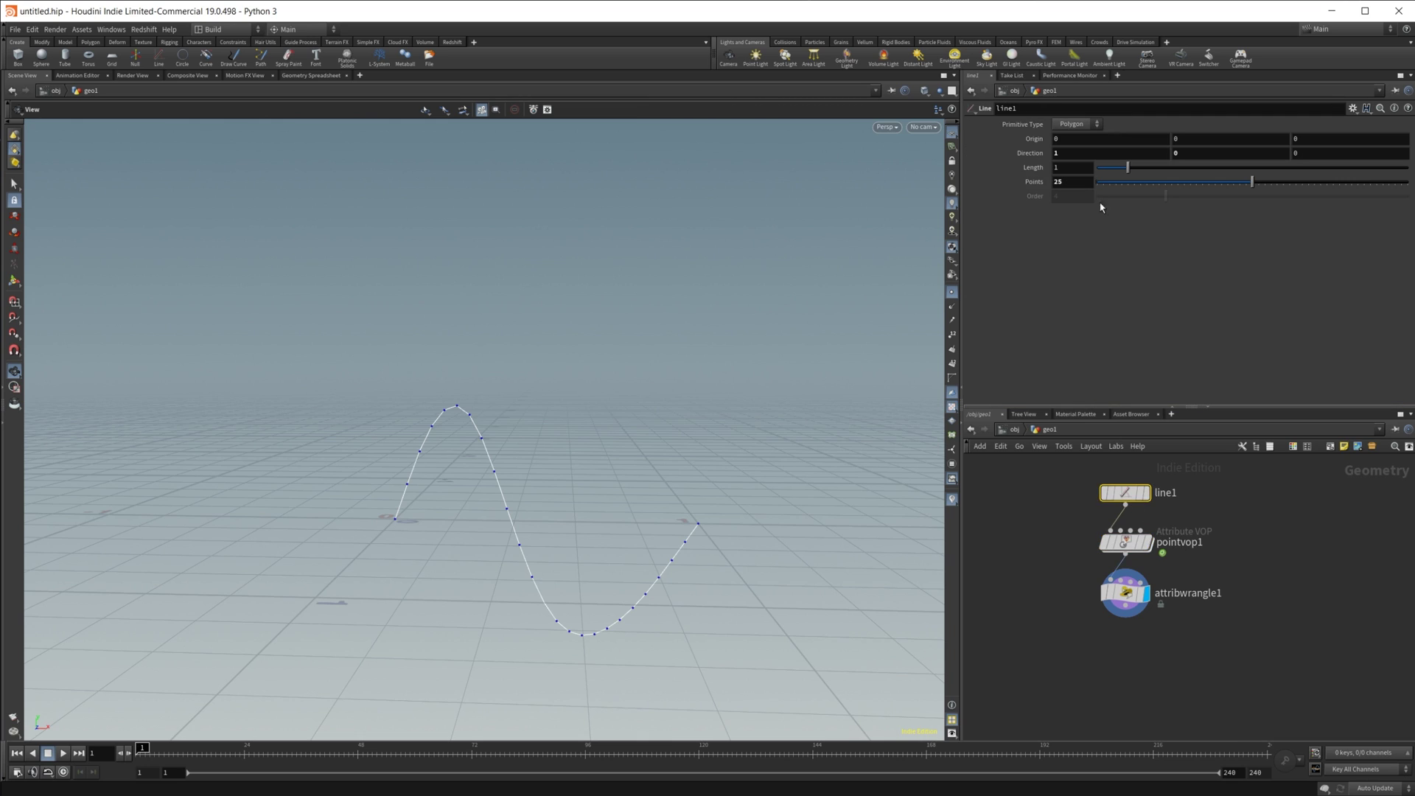
left_click_drag(1253, 183, 1346, 186)
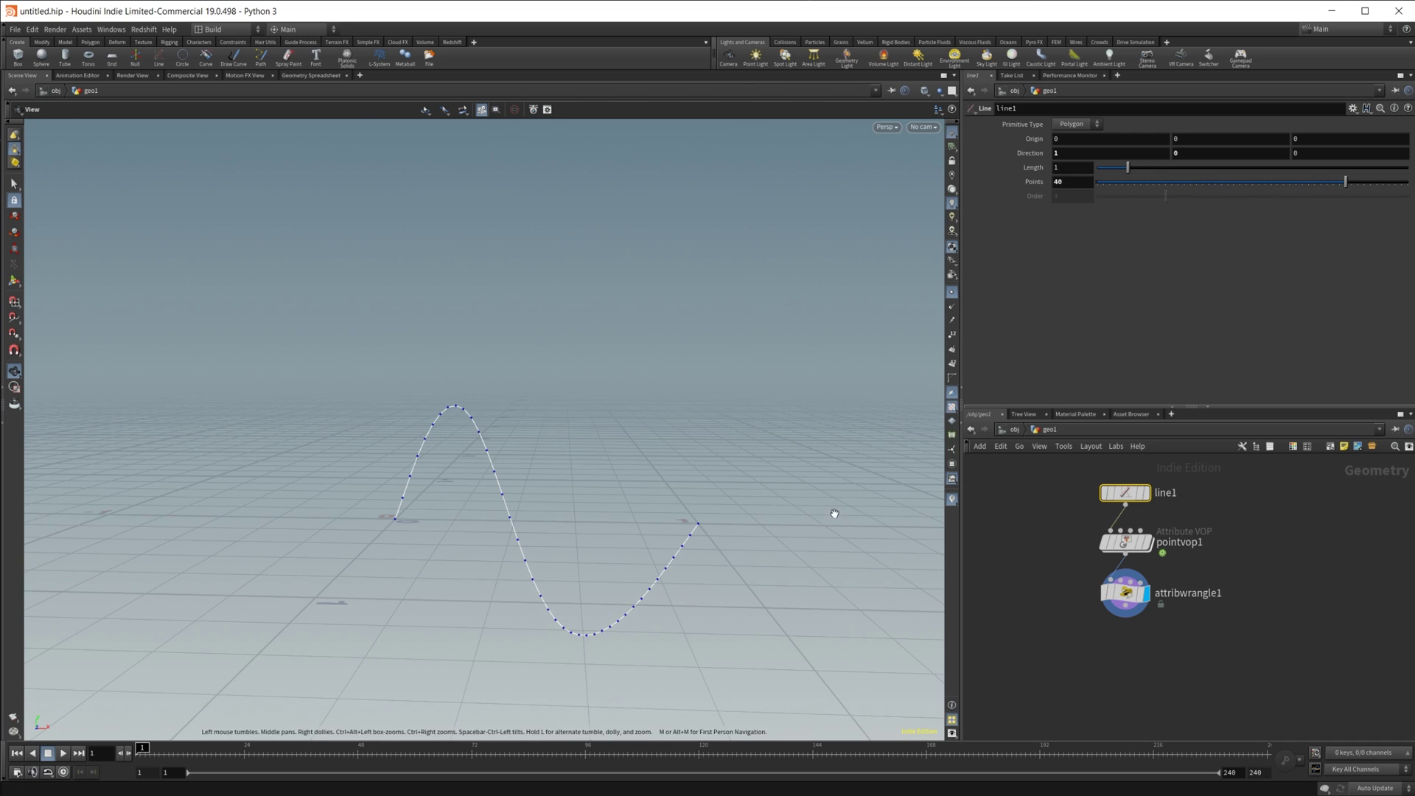
left_click(1116, 608)
middle_click_drag(1289, 560, 1239, 636)
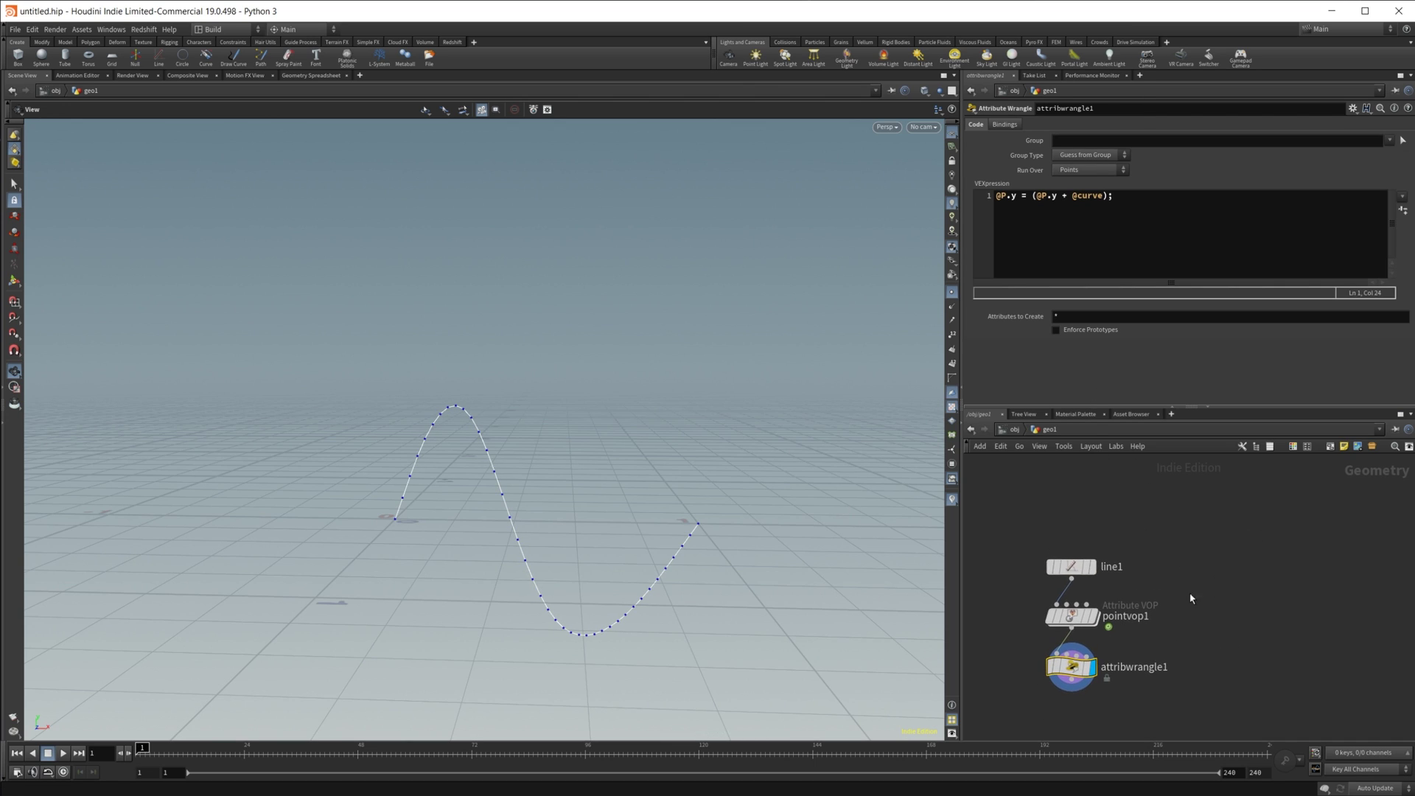
Add a box1 node beside line1 and display it in the viewport
key("l")
key("Tab")
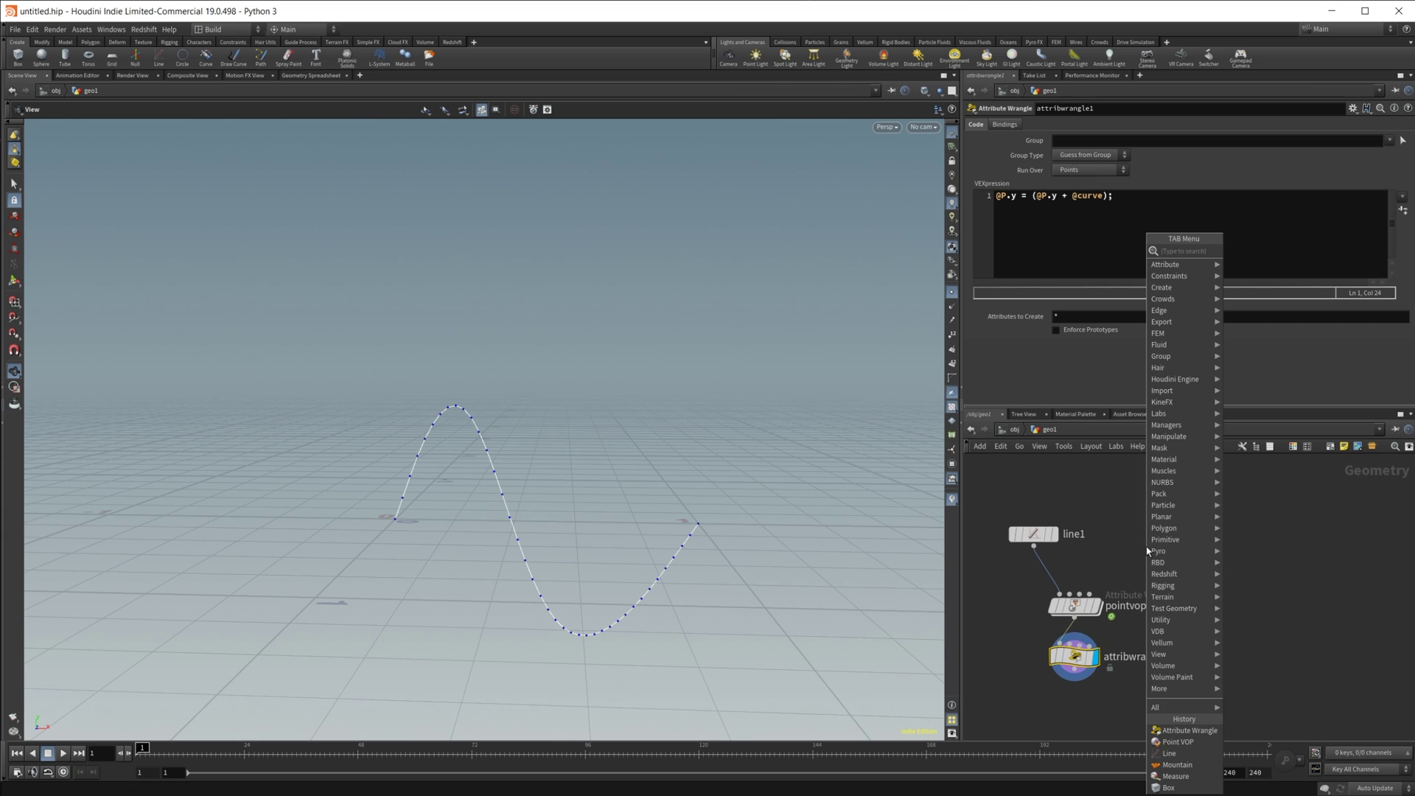
type("cub")
key("Return")
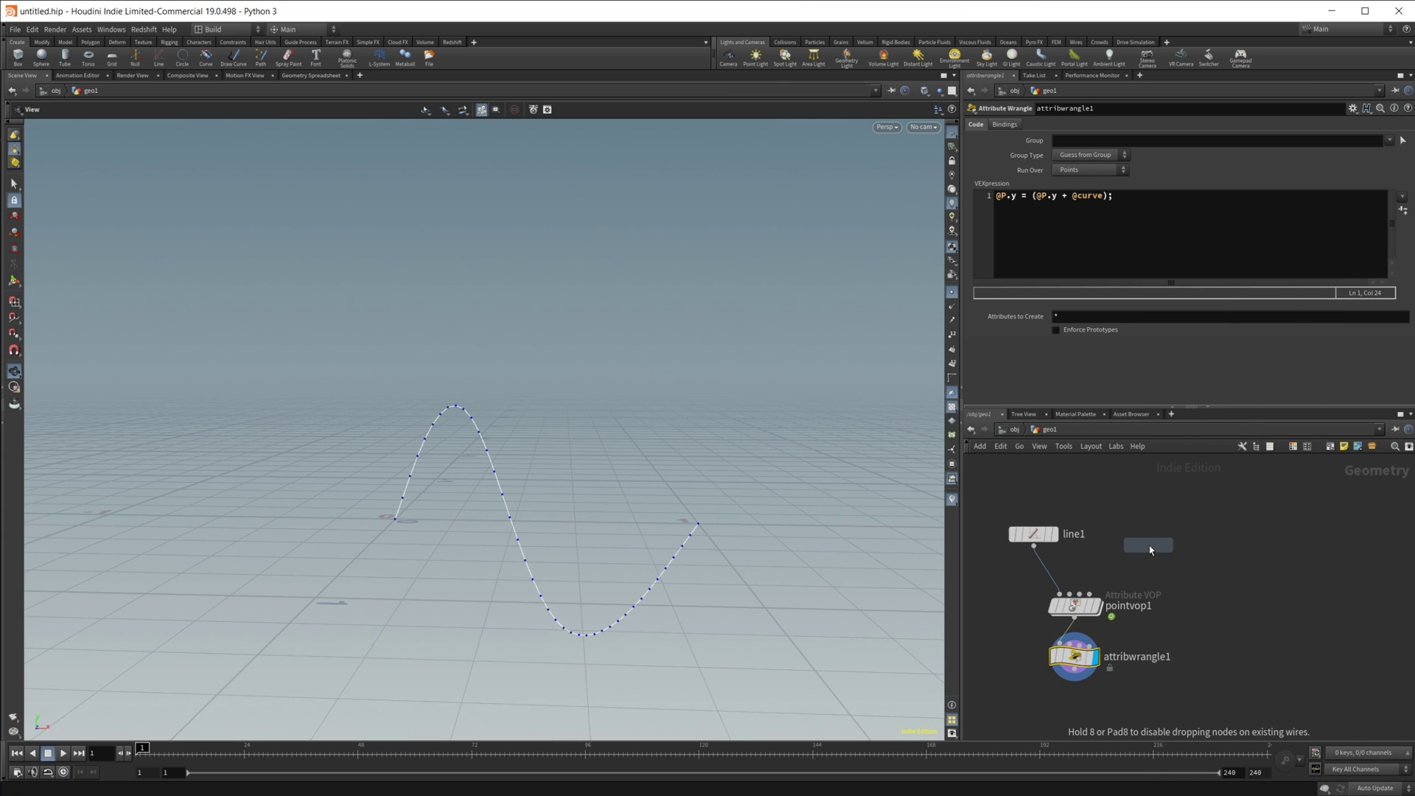
left_click(1167, 545)
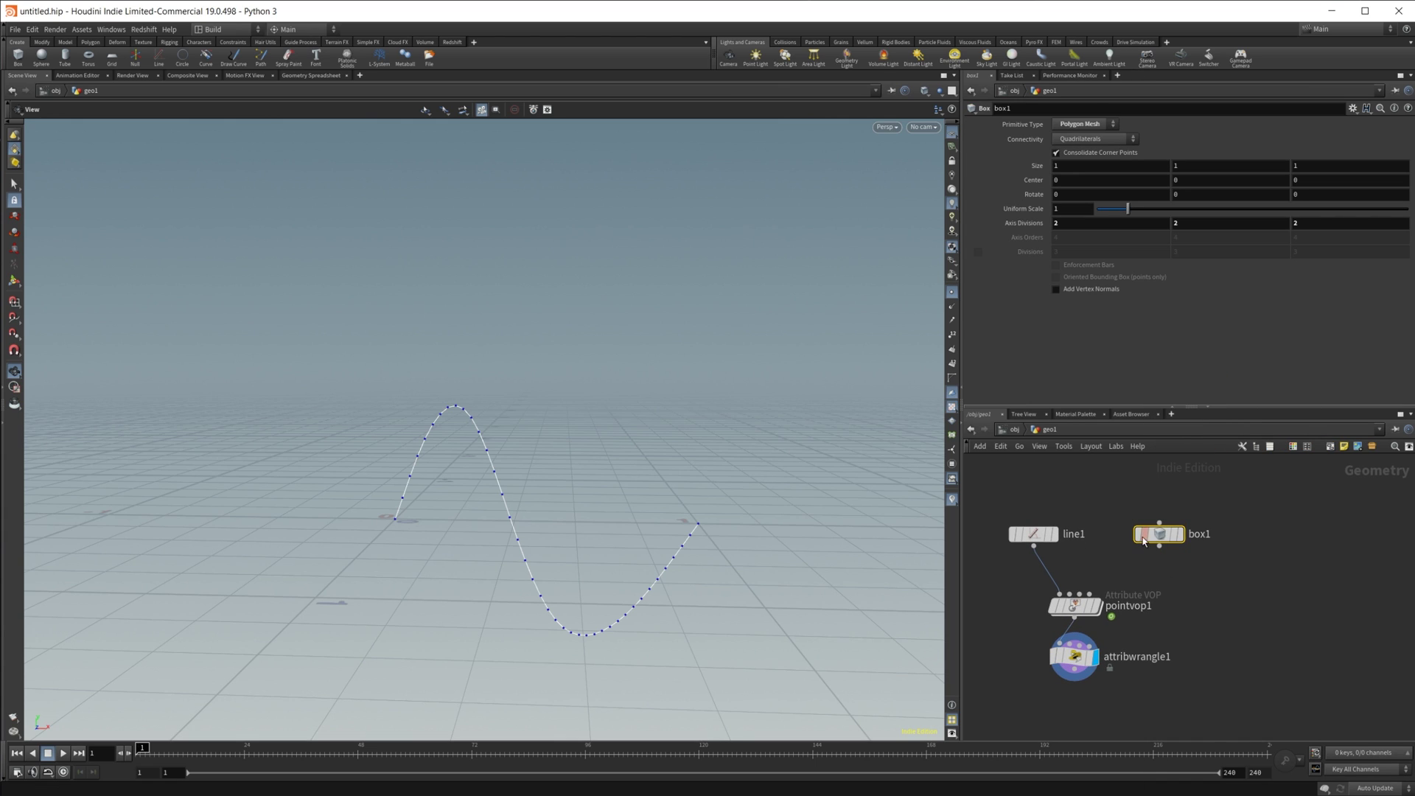
left_click(1180, 533)
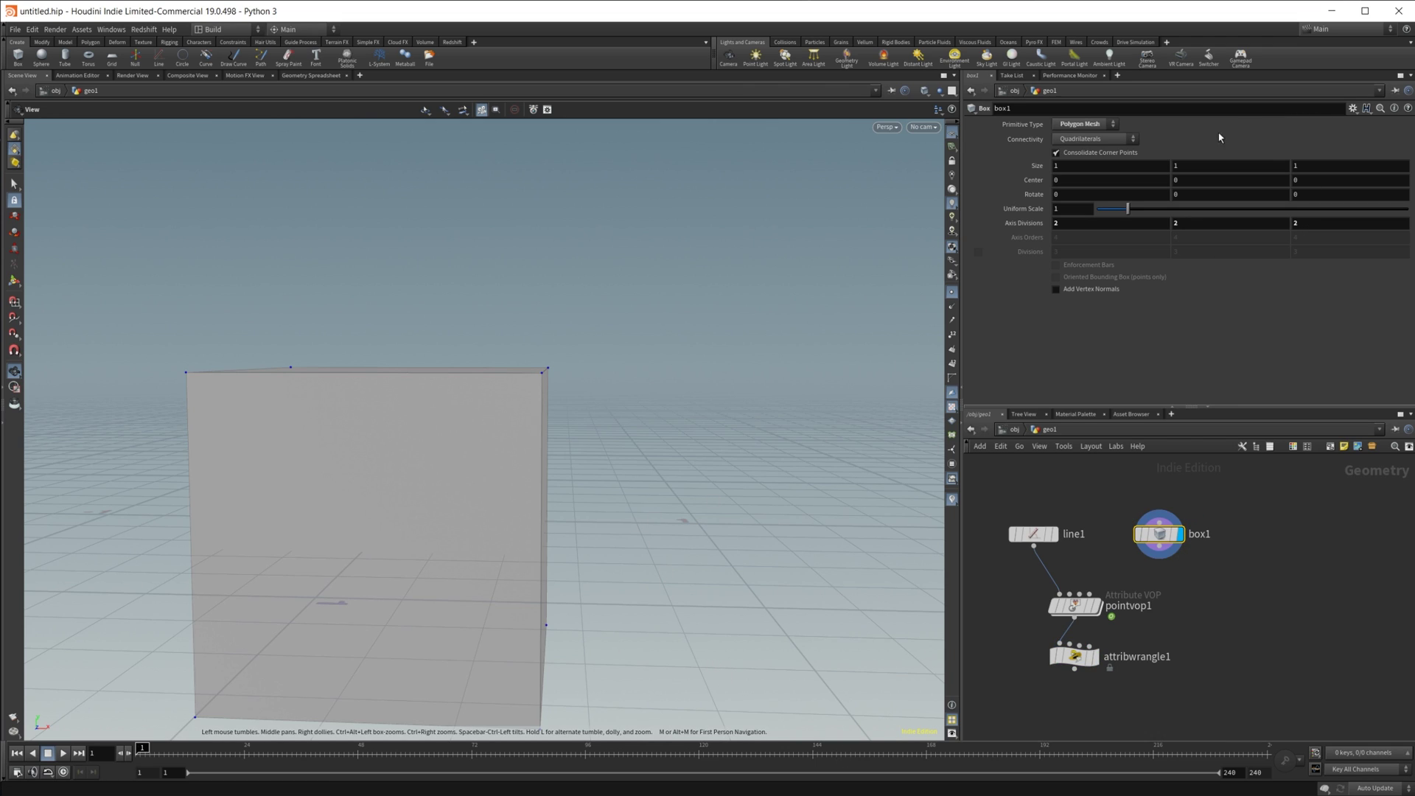
Set the box's X axis divisions to 50
double_click(1134, 225)
type("10")
key("Return")
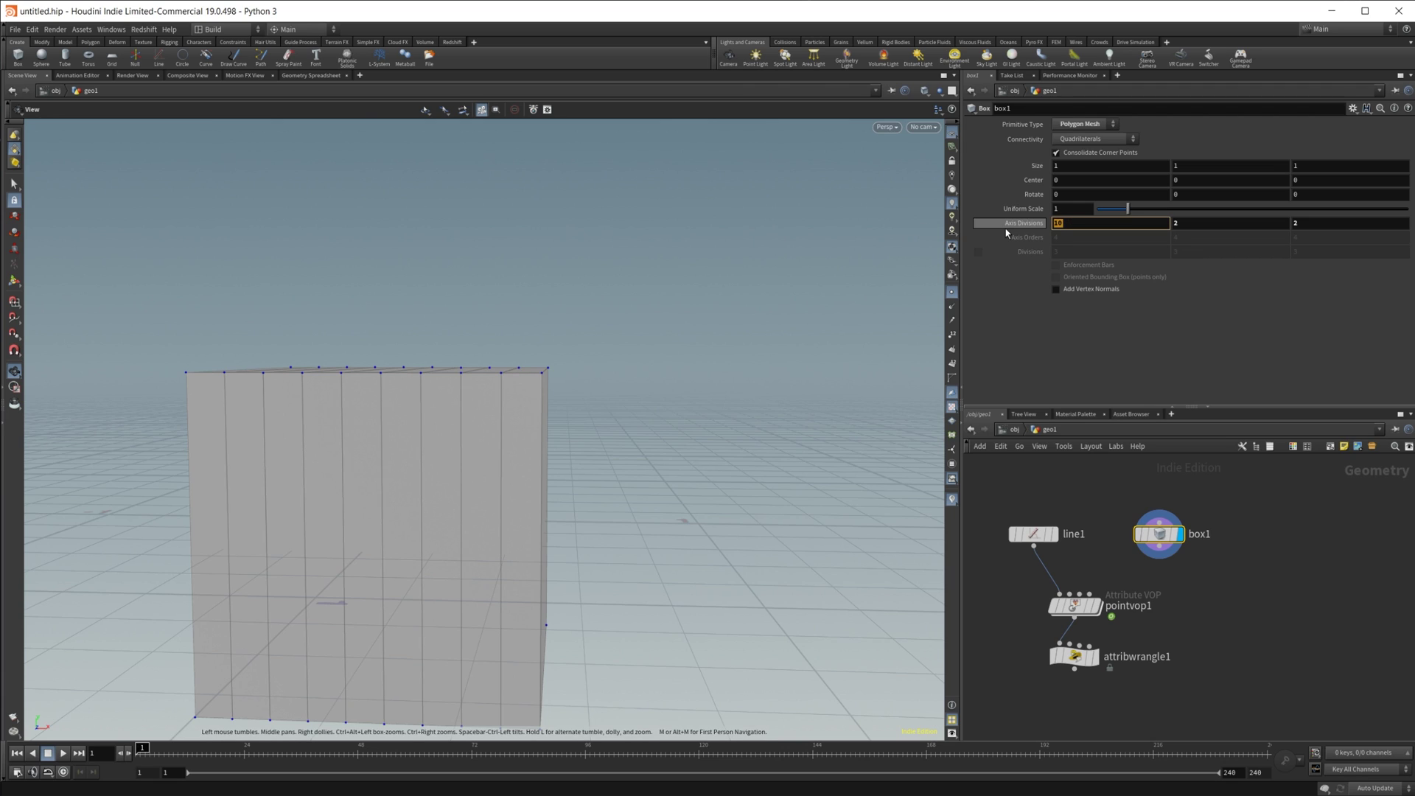
mouse_move(1007, 233)
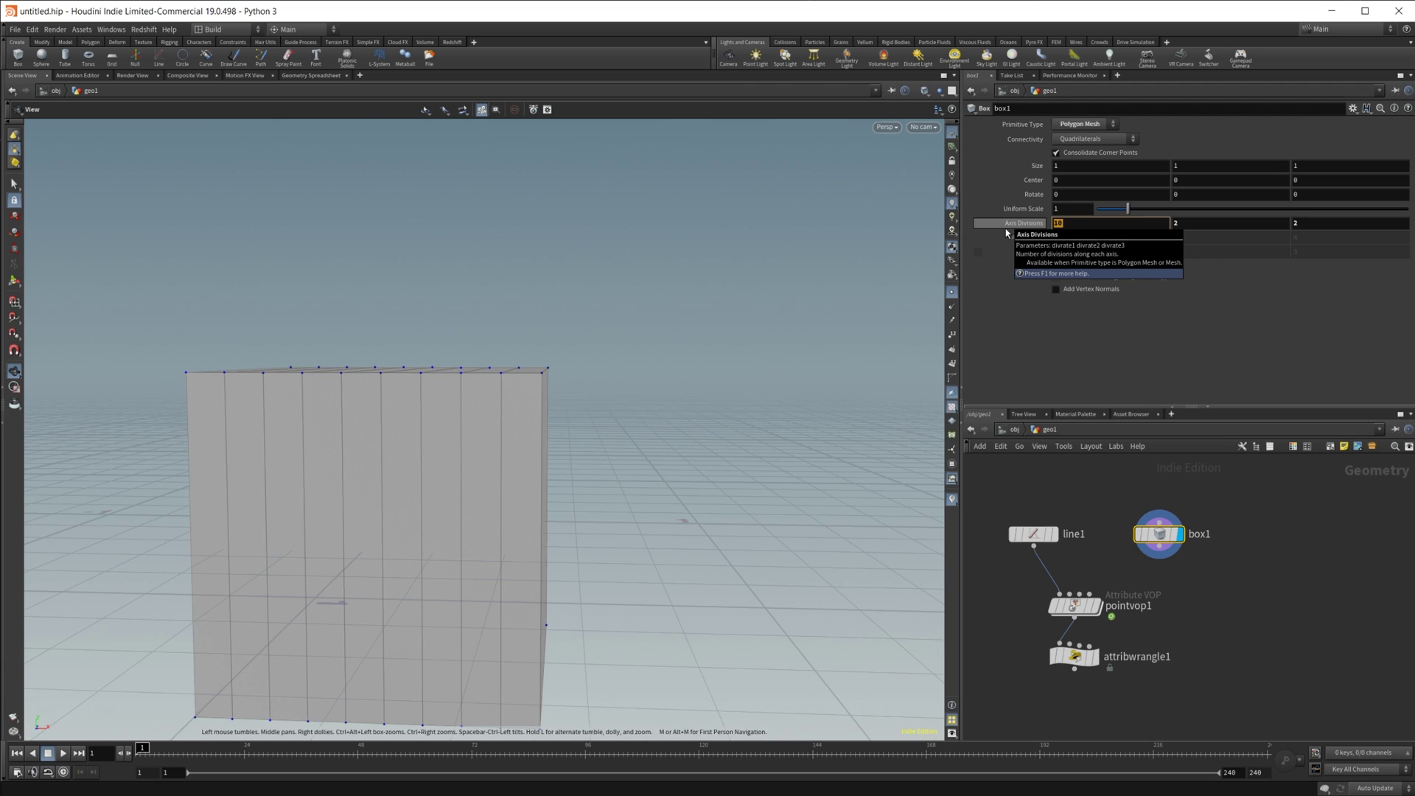
type("50")
key("Return")
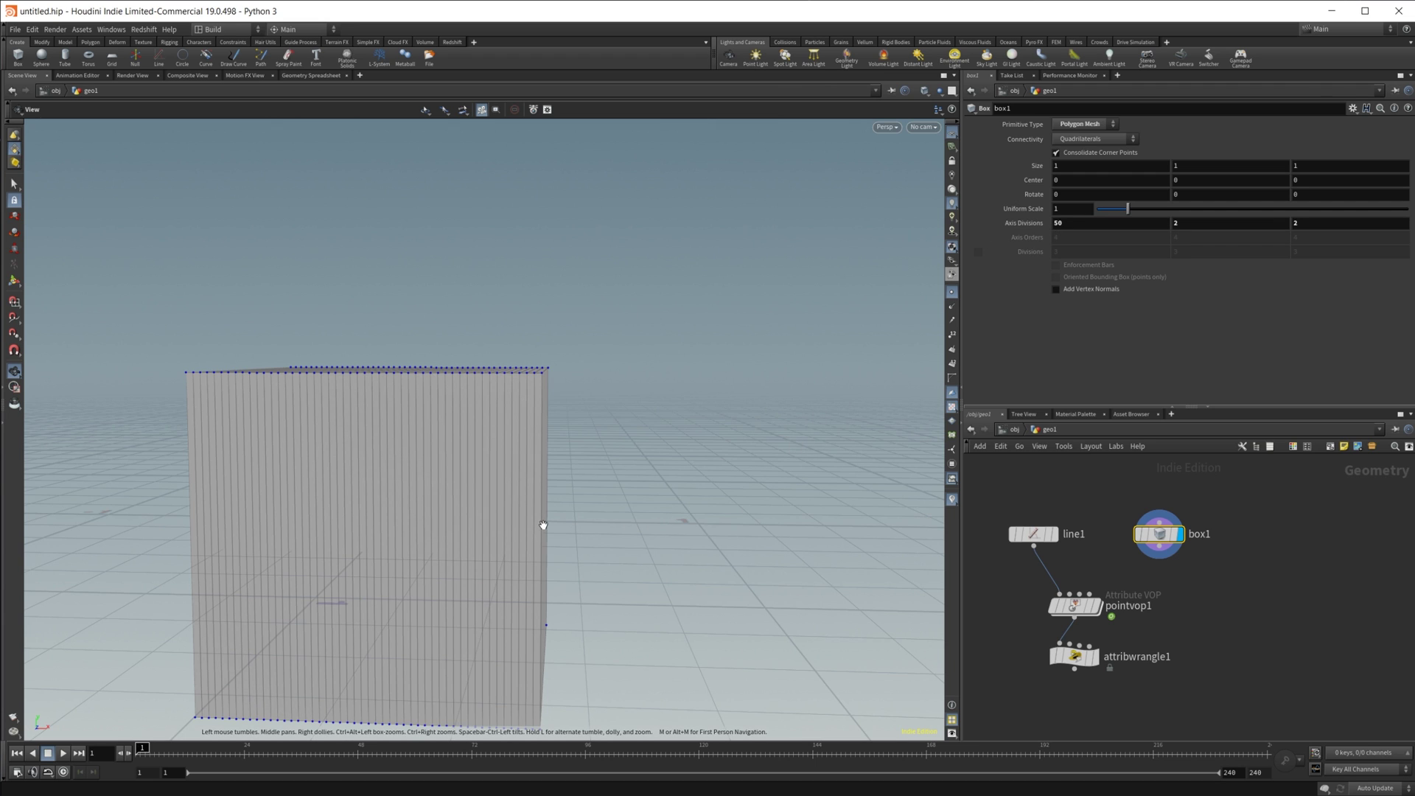
mouse_move(543, 528)
left_mouse_down()
mouse_move(342, 568)
mouse_move(533, 520)
mouse_move(527, 537)
mouse_move(515, 524)
left_mouse_up()
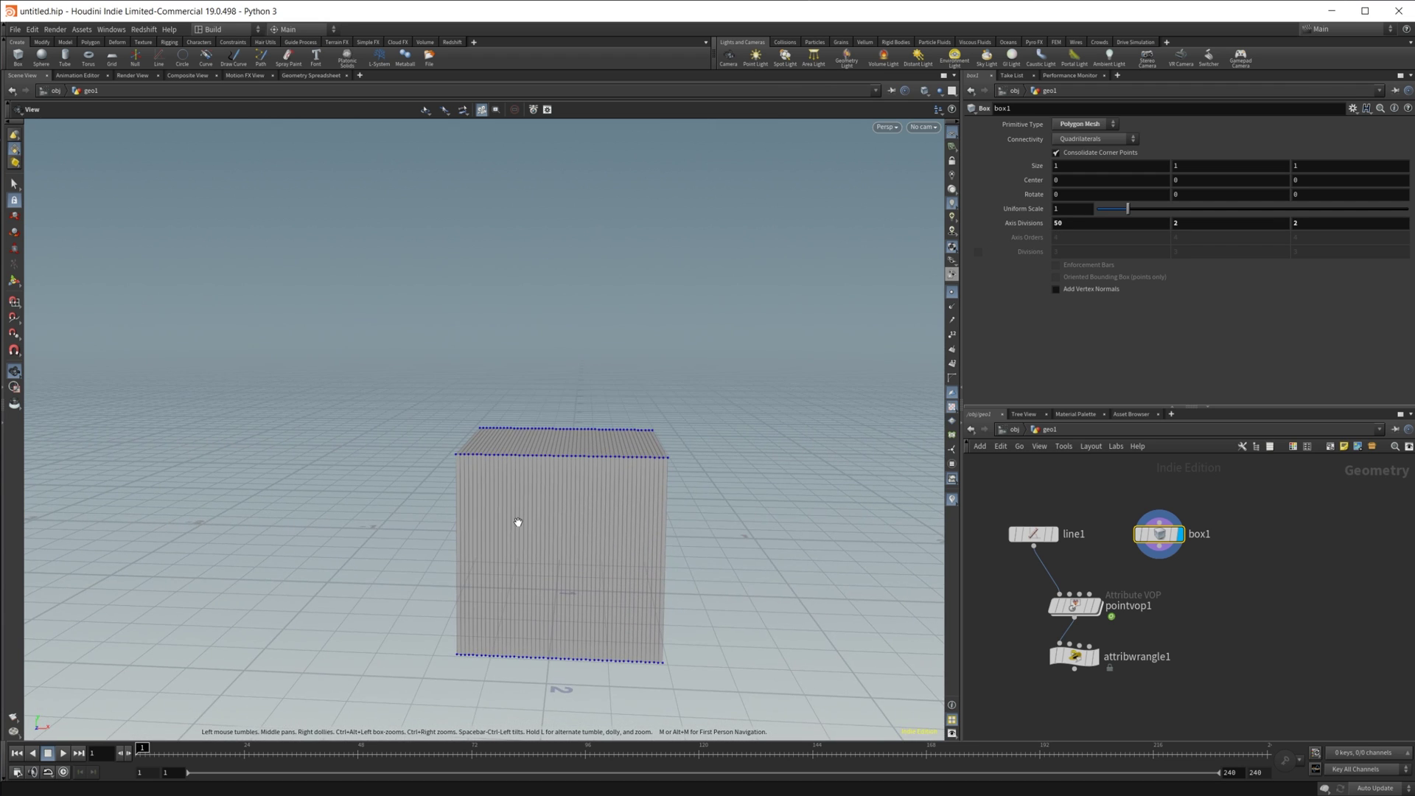
middle_click_drag(1171, 578, 1197, 588)
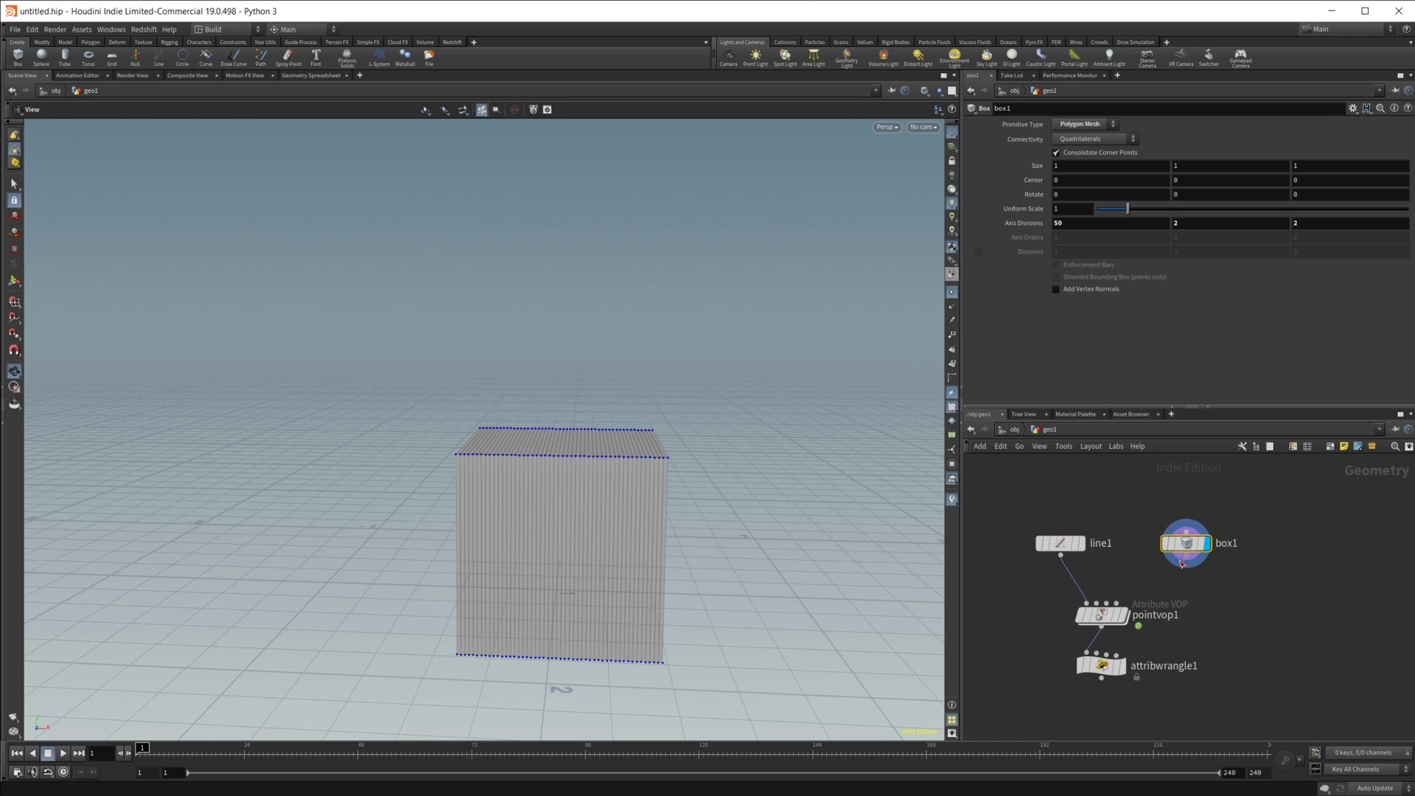
Wire box1 into pointvop1 in place of line1 and display attribwrangle1's result
left_click_drag(1186, 565, 1086, 603)
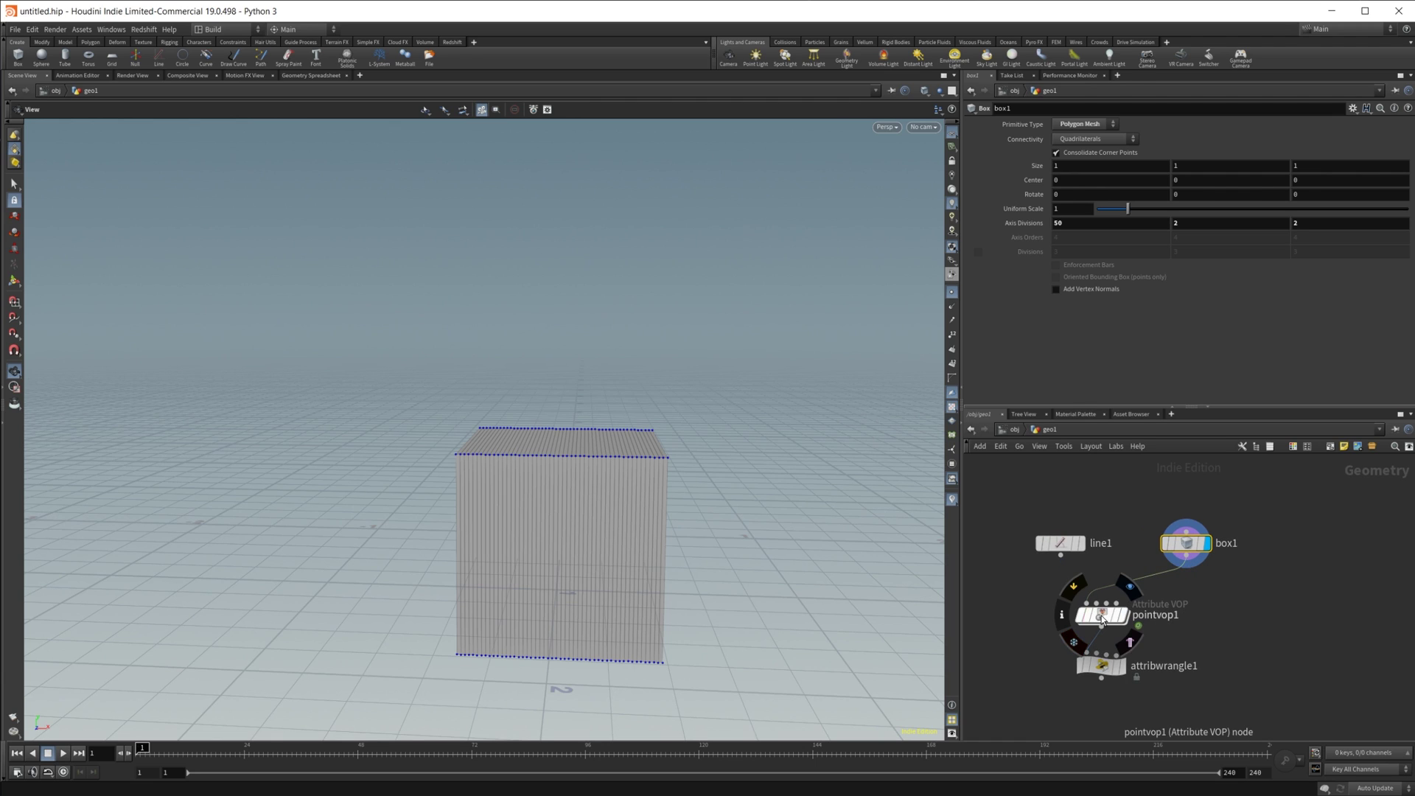
left_click(1099, 615)
left_click(1126, 642)
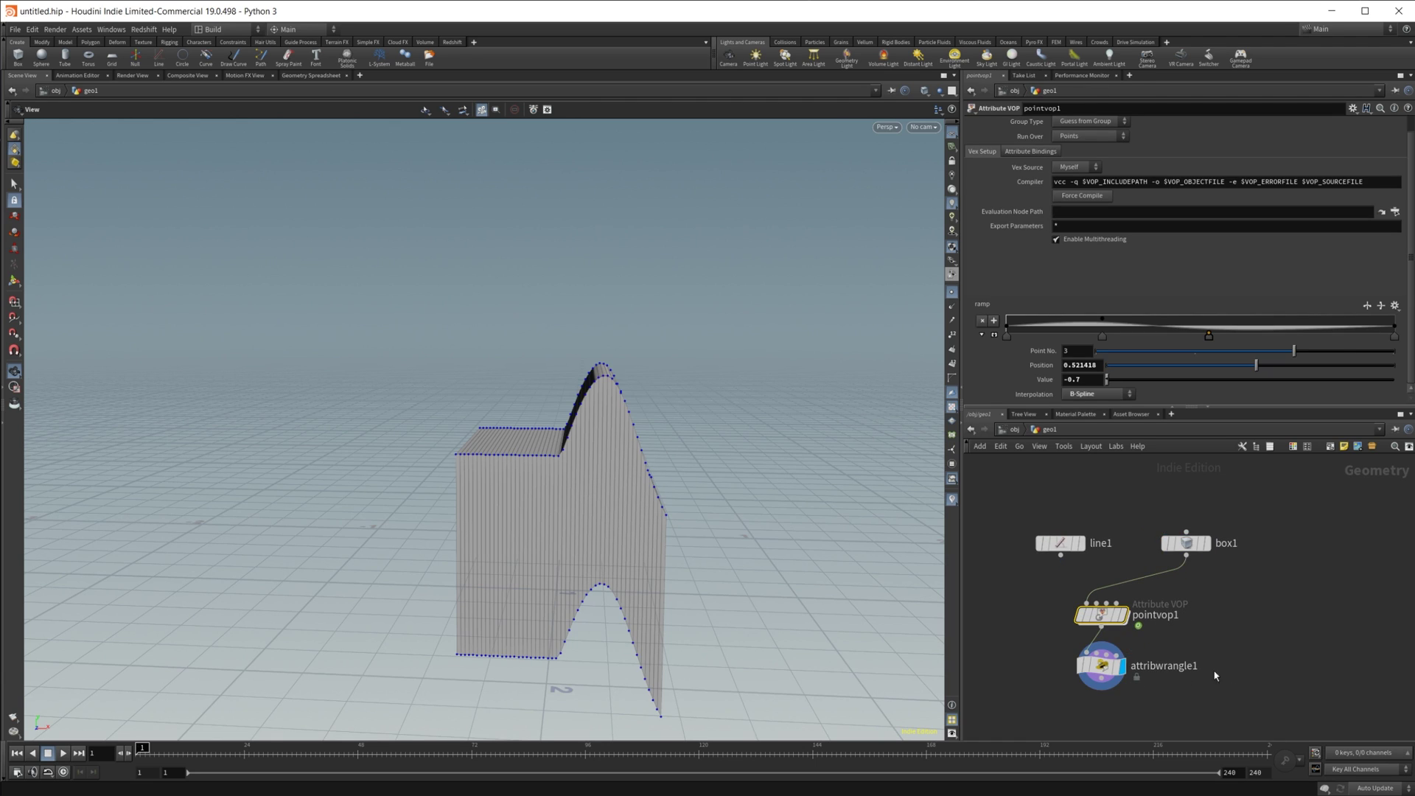
middle_click_drag(1140, 647, 1106, 657)
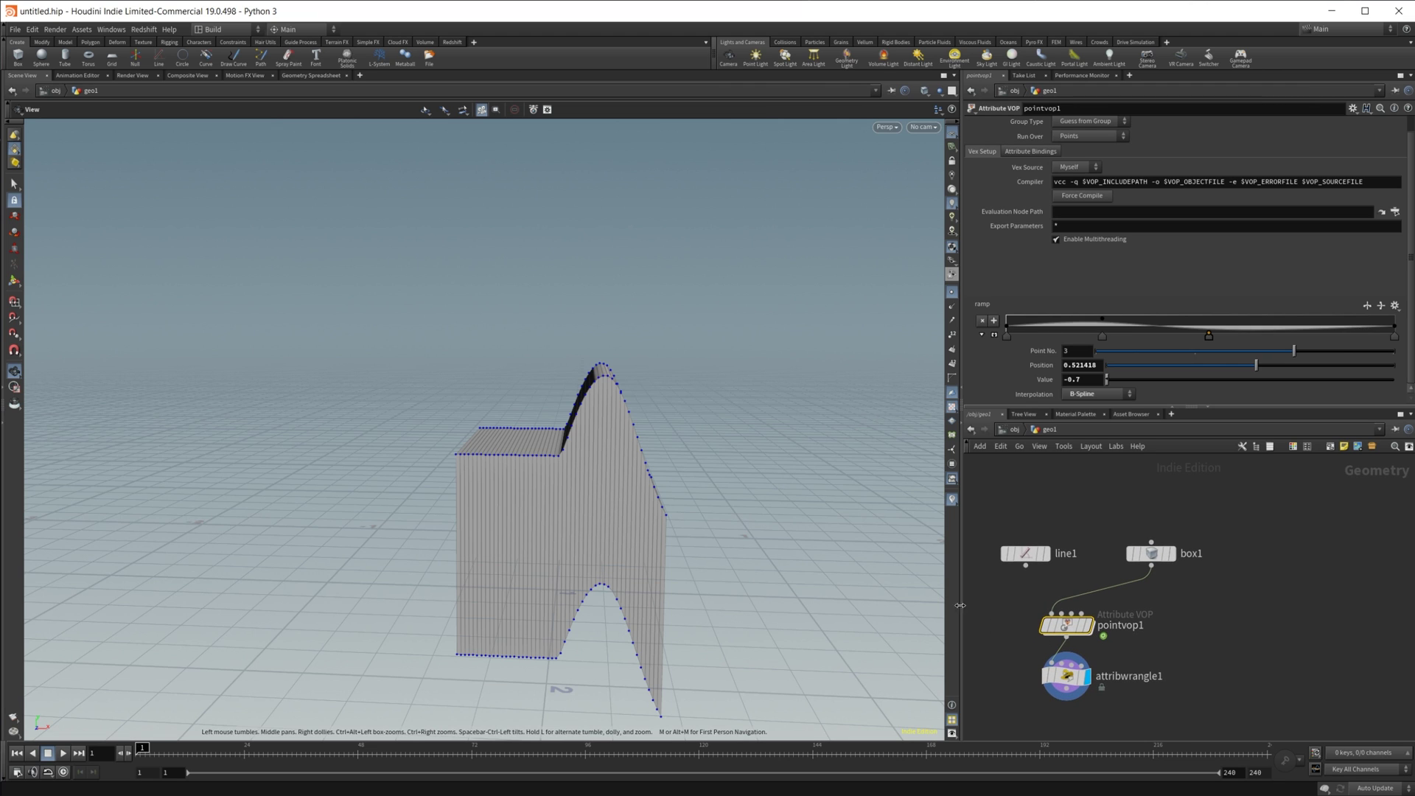
left_click_drag(723, 578, 675, 572)
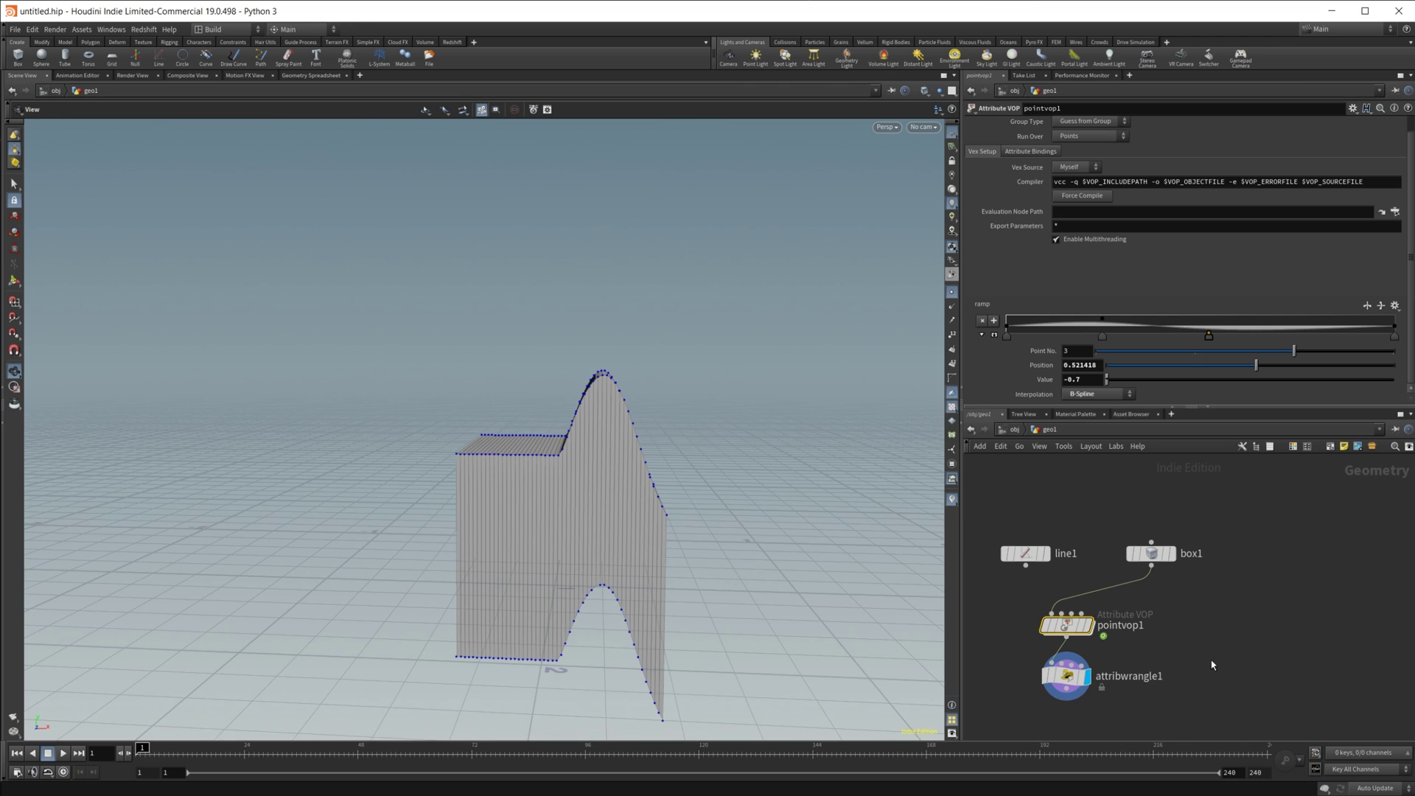
Inside pointvop1, splice a Fit Range node between the global P and ramp1
mouse_move(1072, 624)
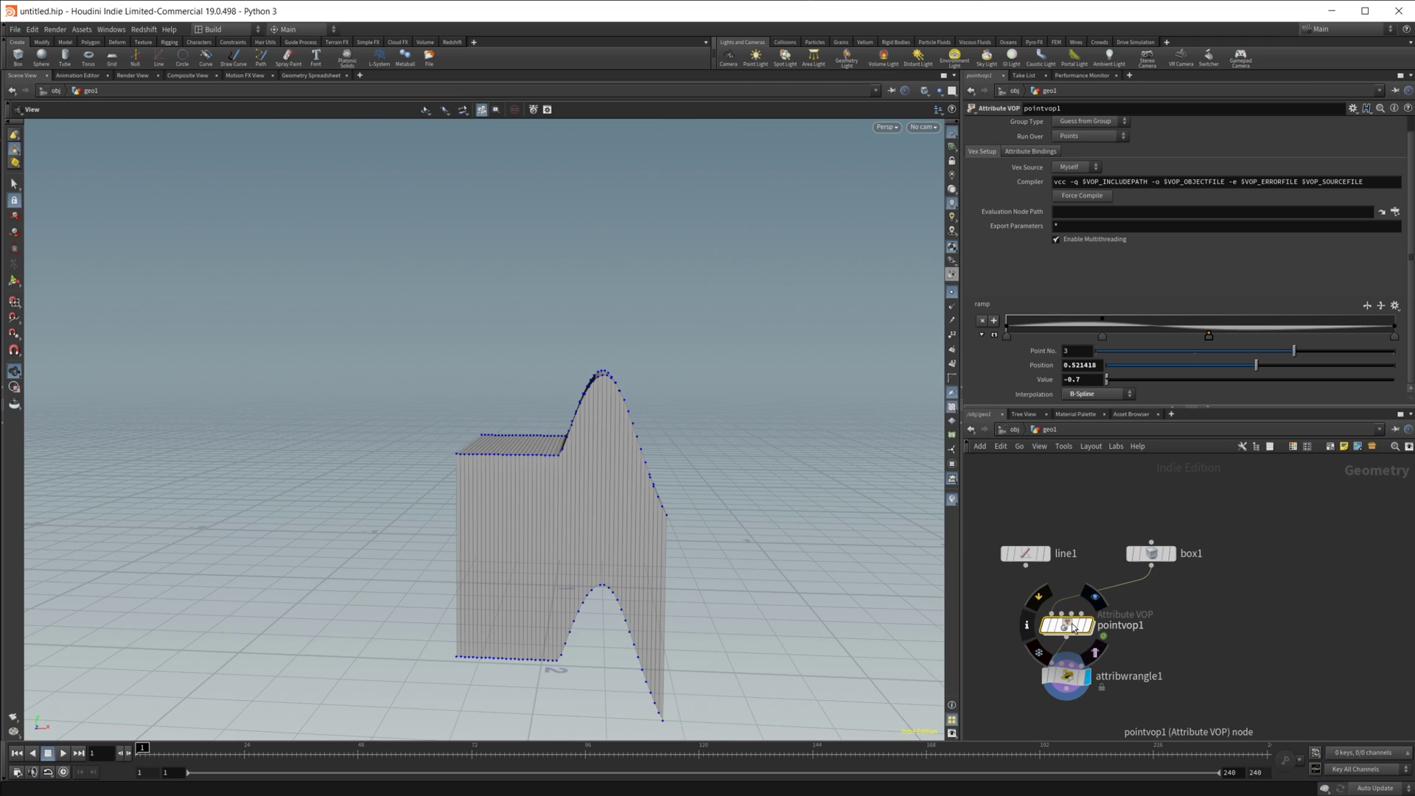
double_click(1072, 624)
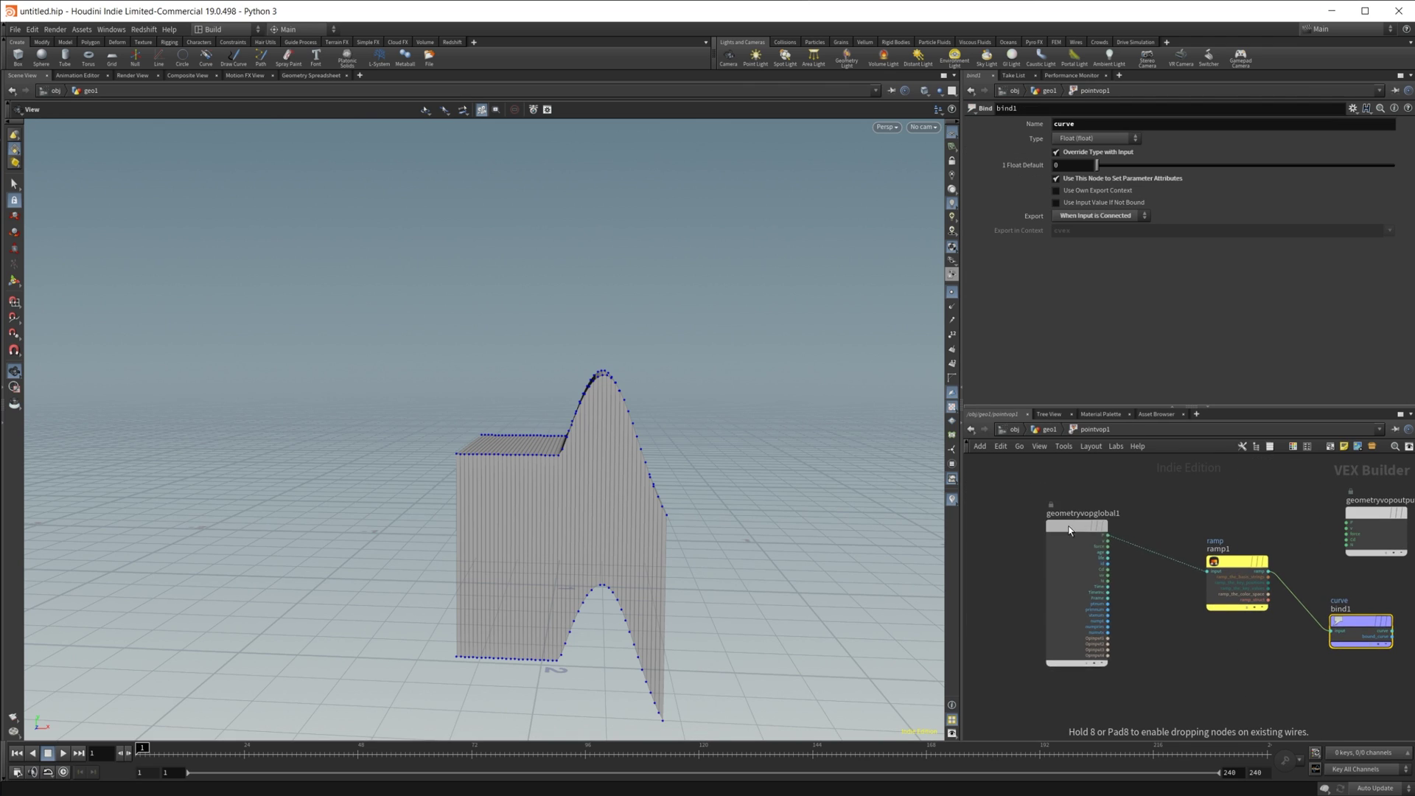
left_click_drag(1071, 530, 1013, 525)
middle_click_drag(1148, 629, 1186, 631)
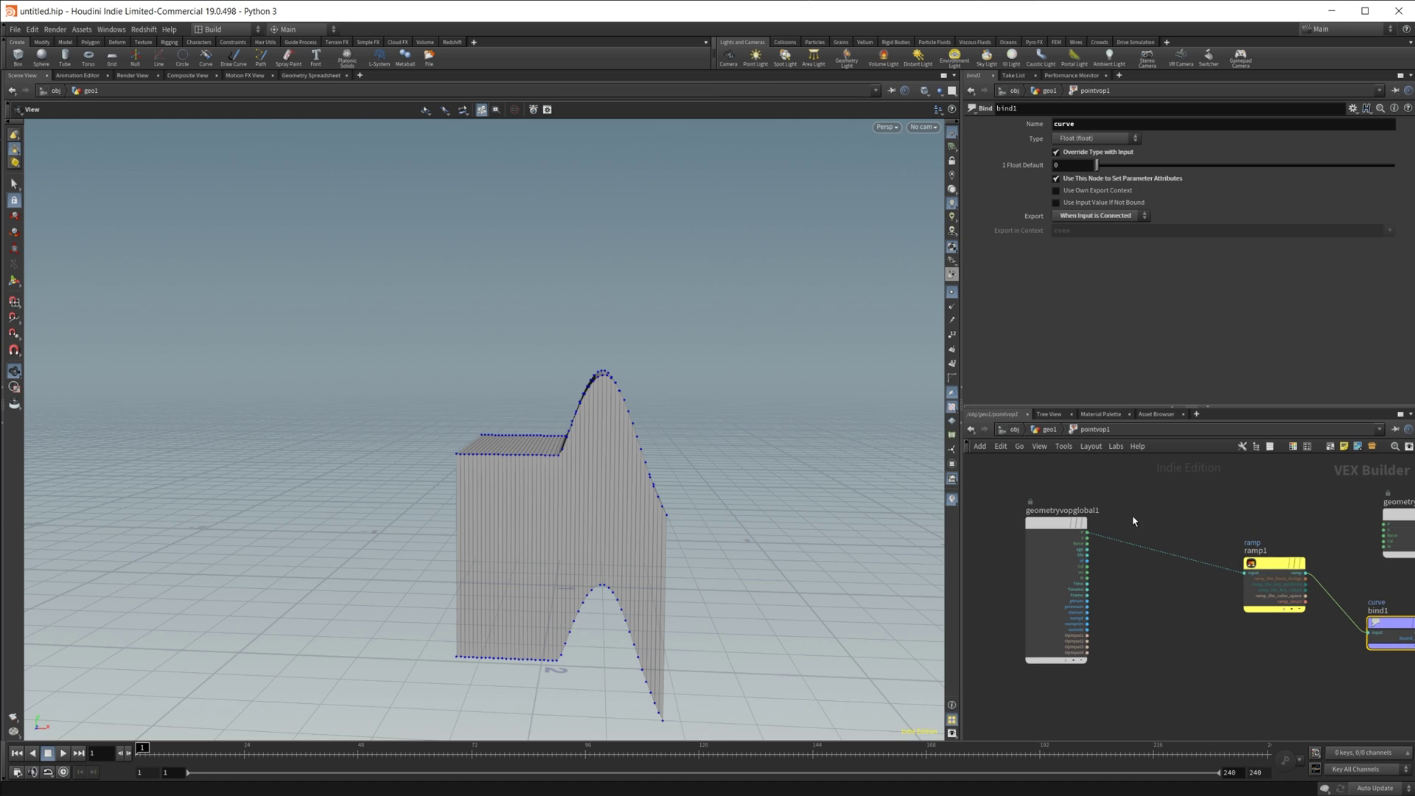
key("Tab")
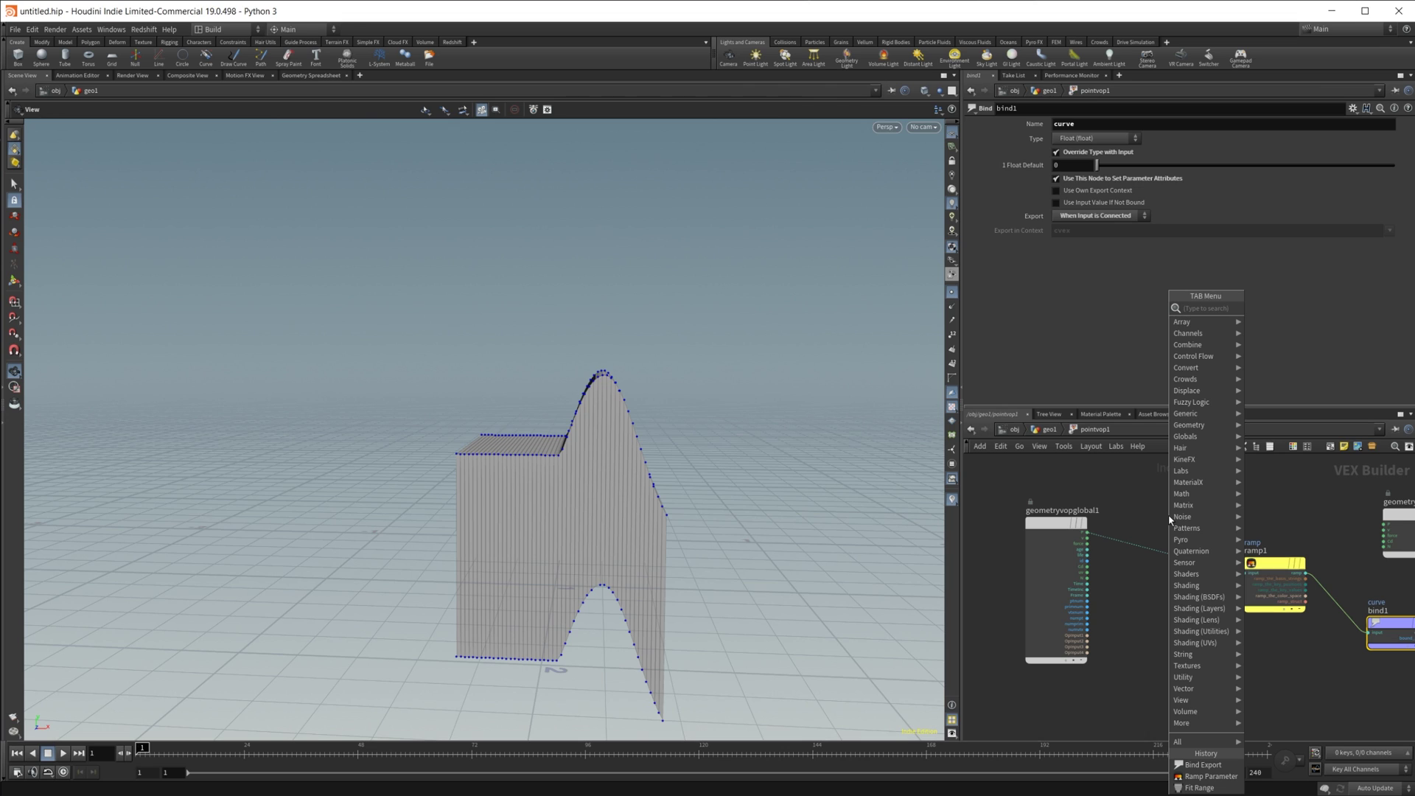
type("fit")
key("Return")
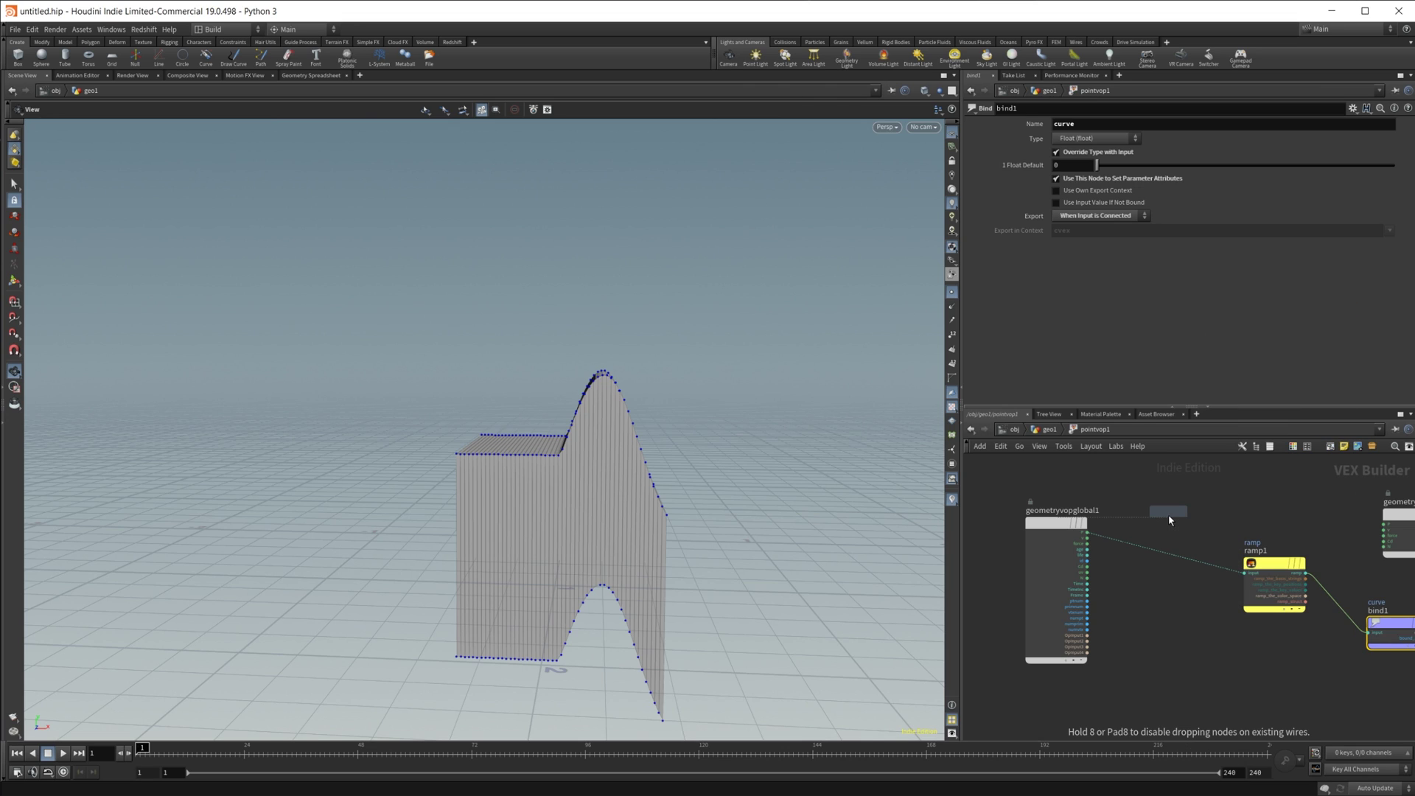
left_click(1154, 545)
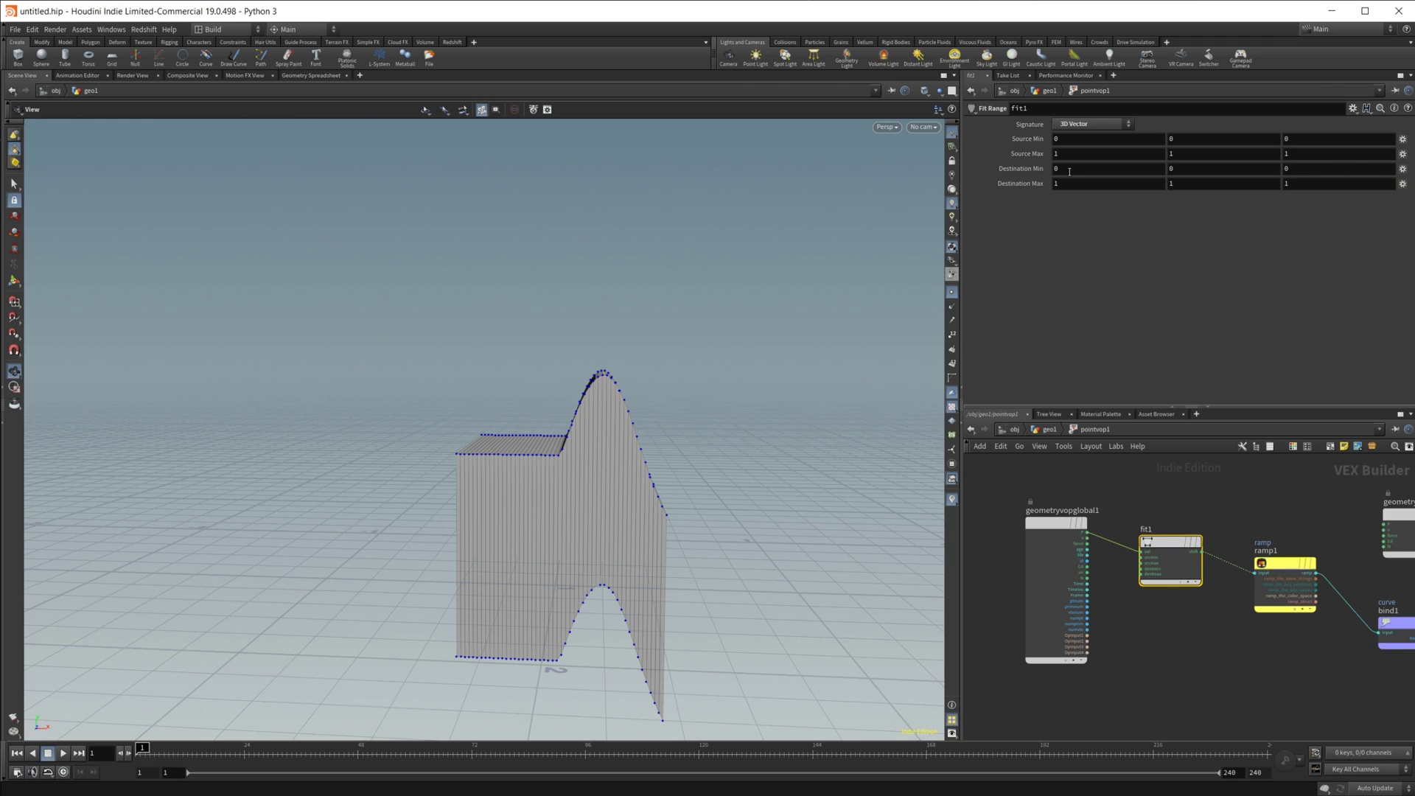
left_click(1048, 428)
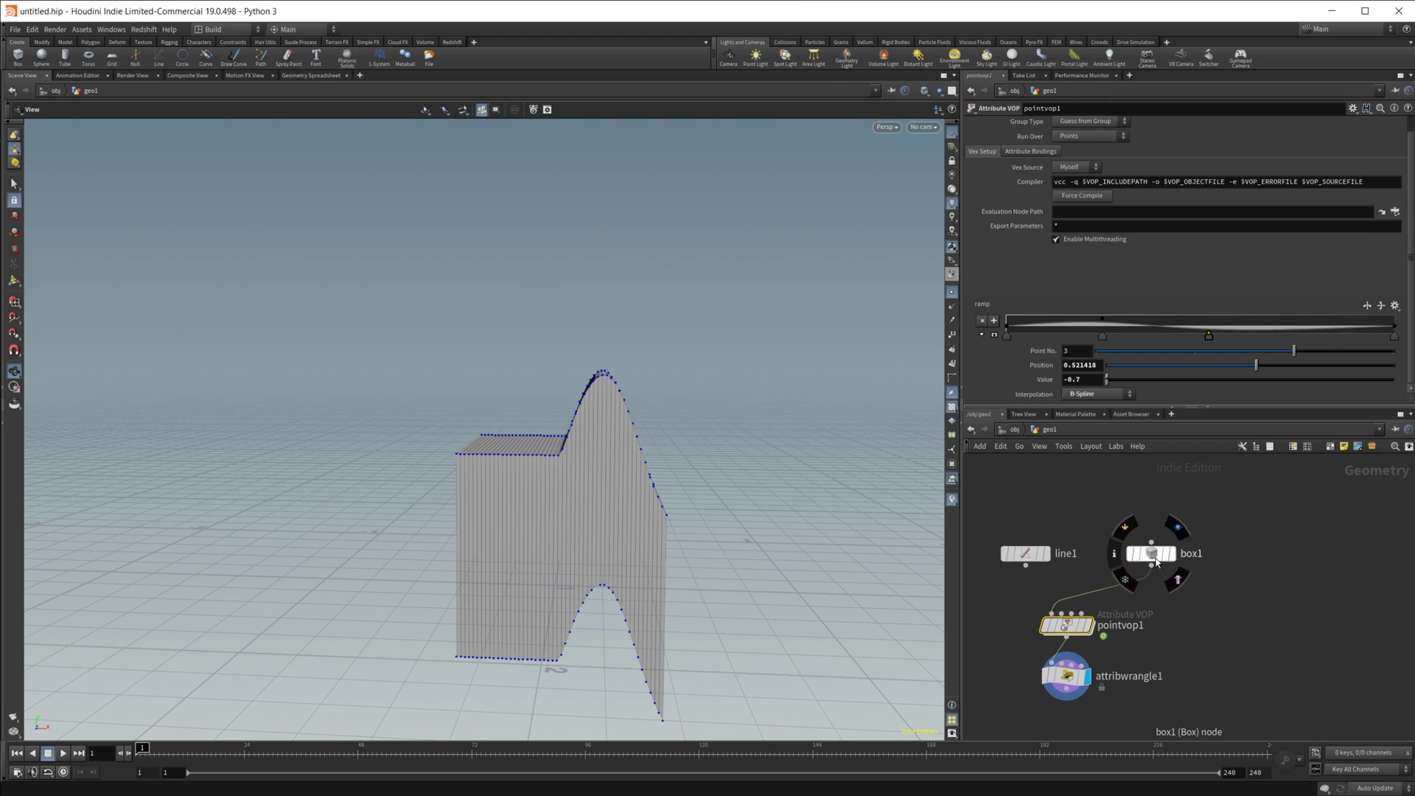
Insert a Match Size node on the wire between box1 and pointvop1
left_click(1161, 555)
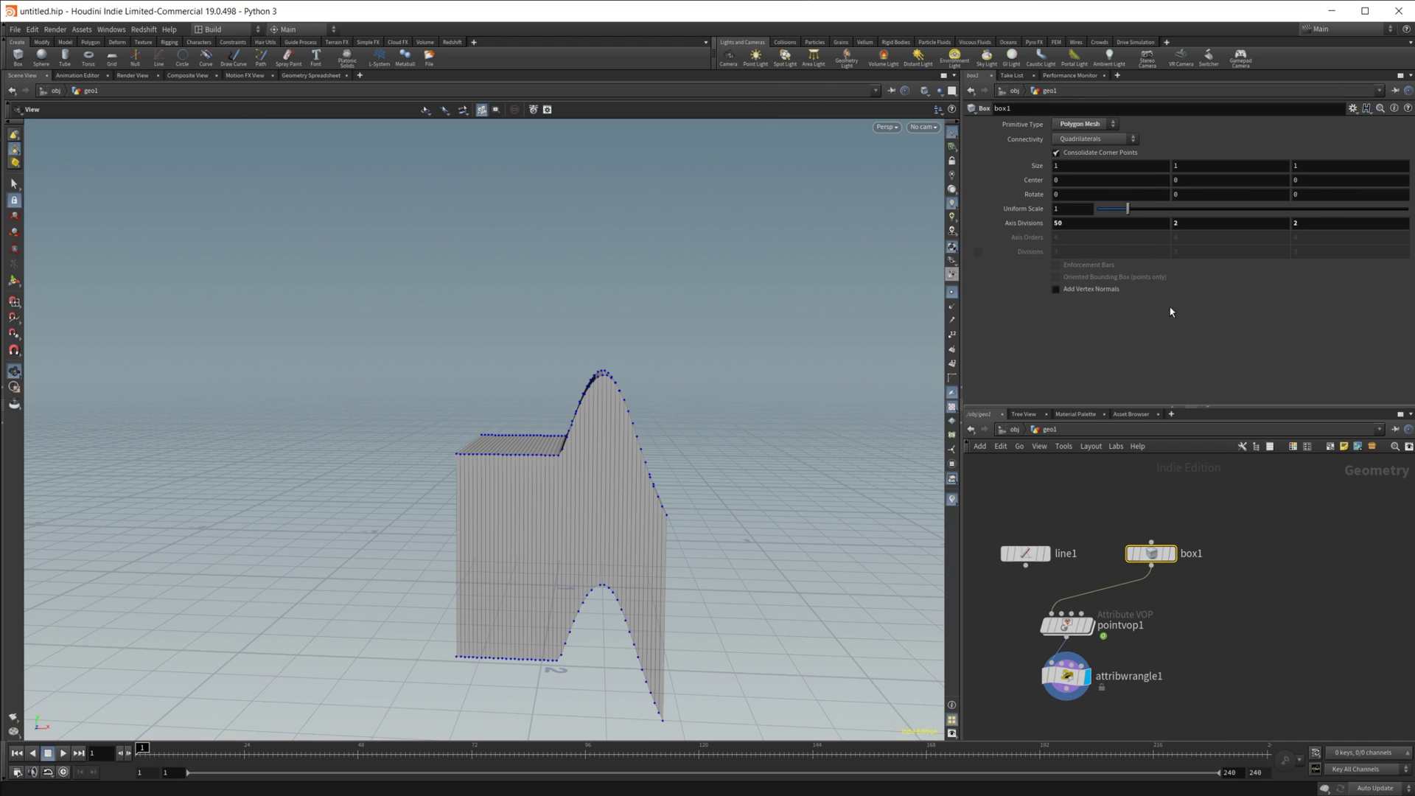
left_click_drag(572, 601, 515, 560)
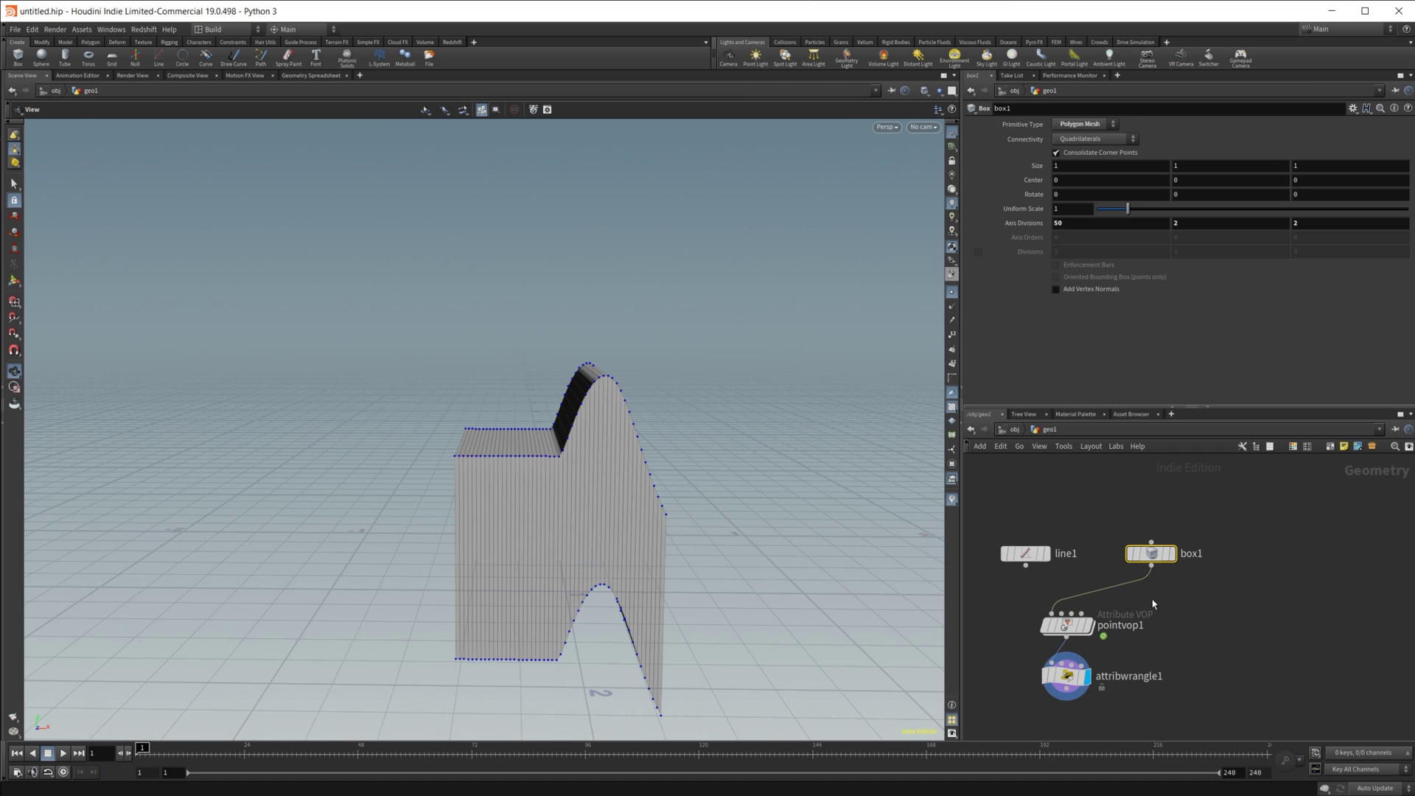
key("Tab")
type("match")
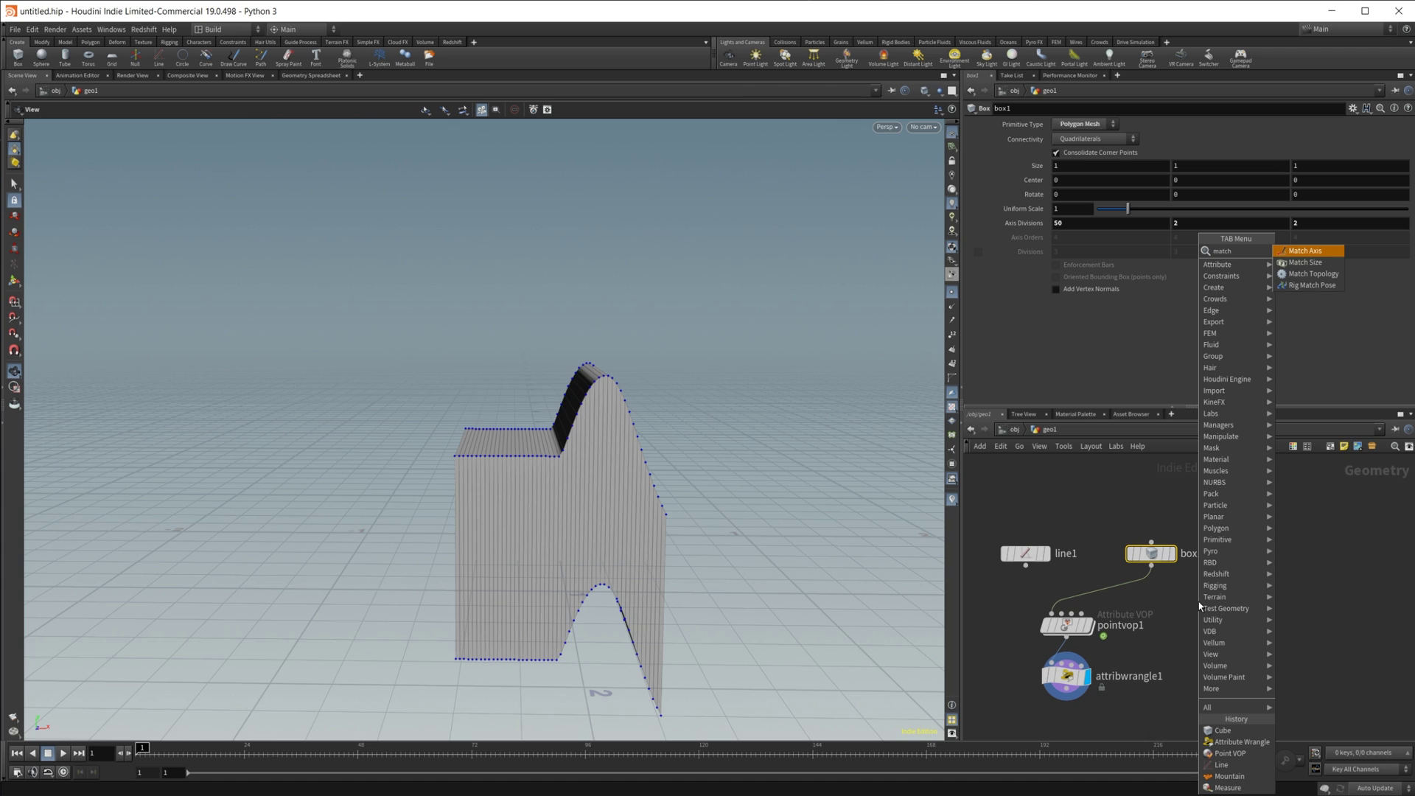
key("Down")
key("Return")
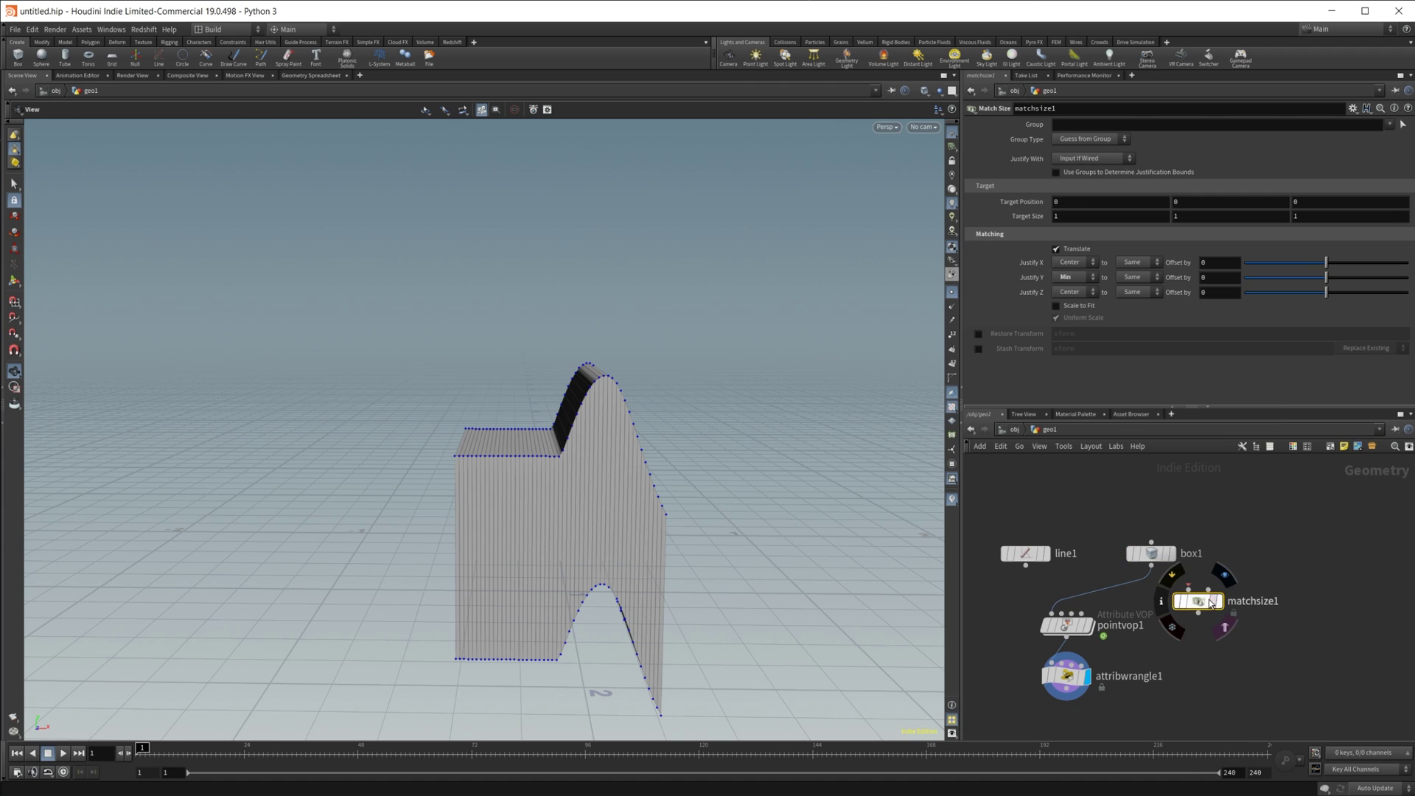
left_click(1155, 598)
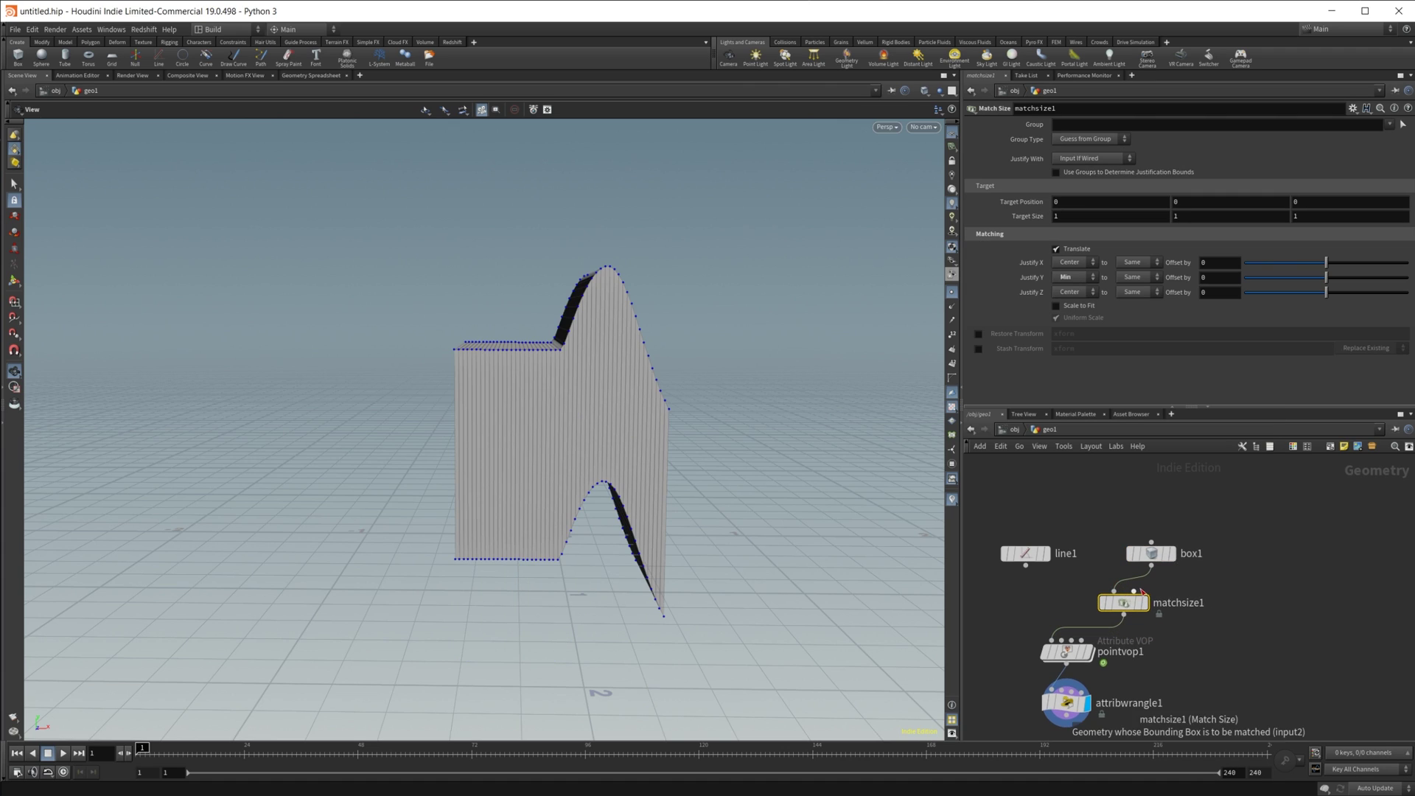
Set Match Size's Justify Y to None and Justify X to Min
left_click(1076, 278)
left_click(1080, 290)
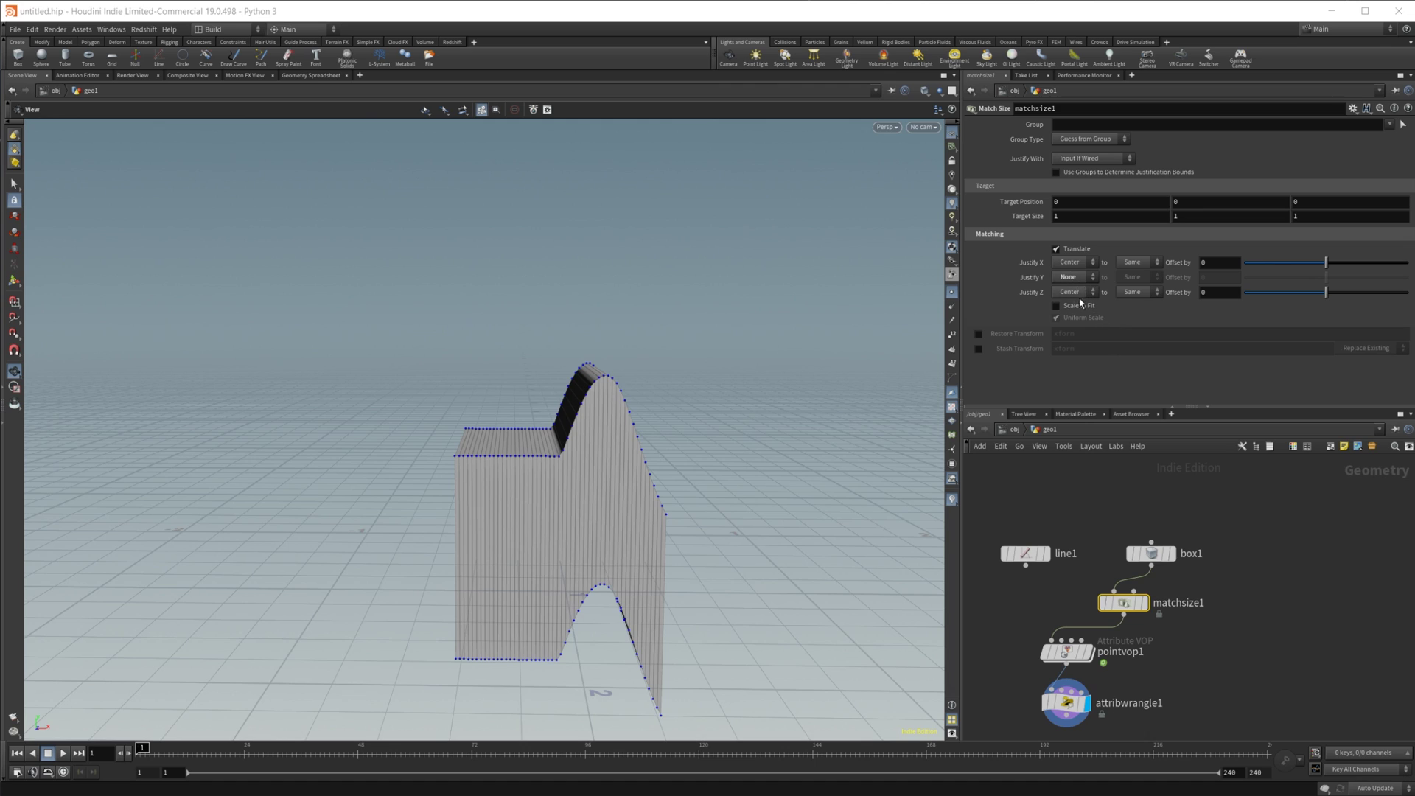
left_click(1072, 262)
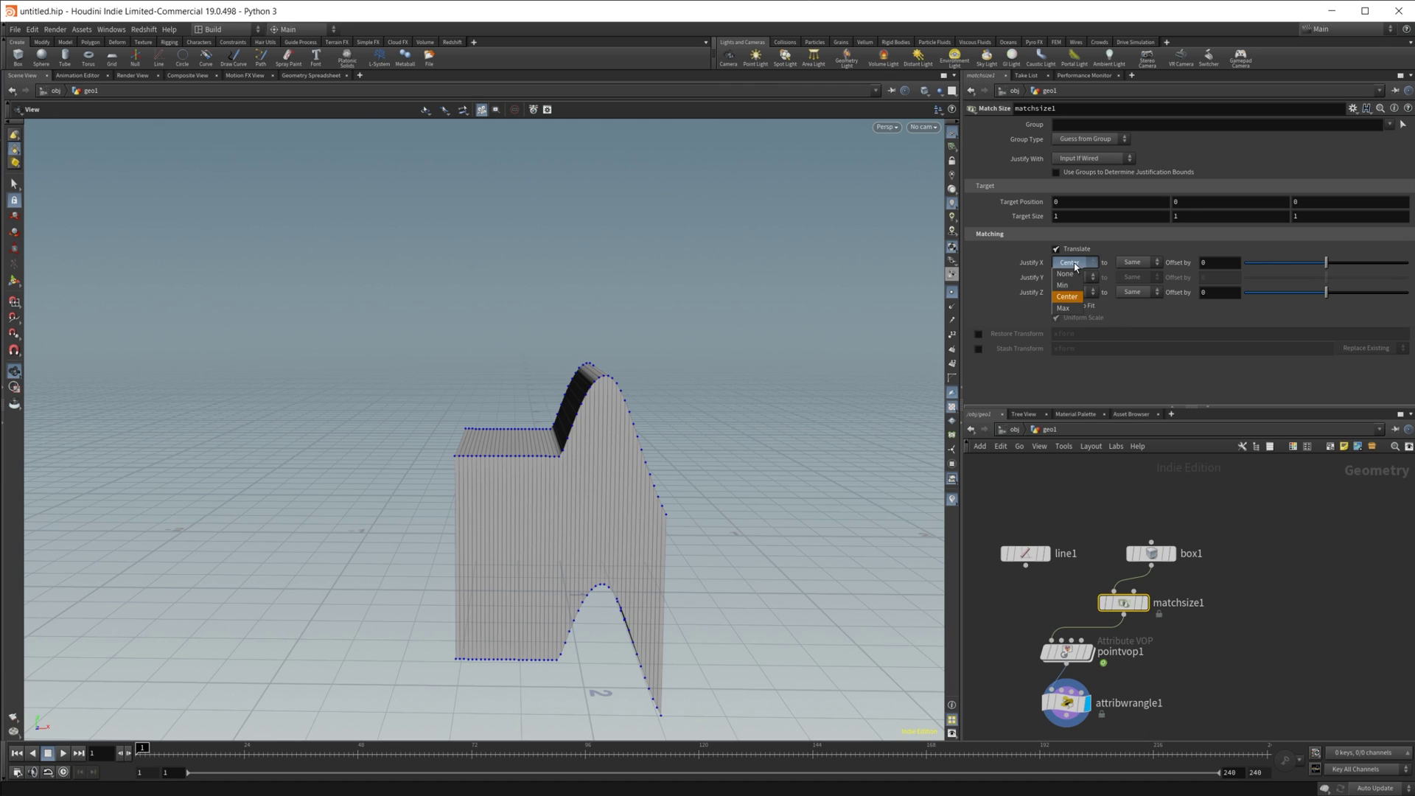
left_click(1076, 291)
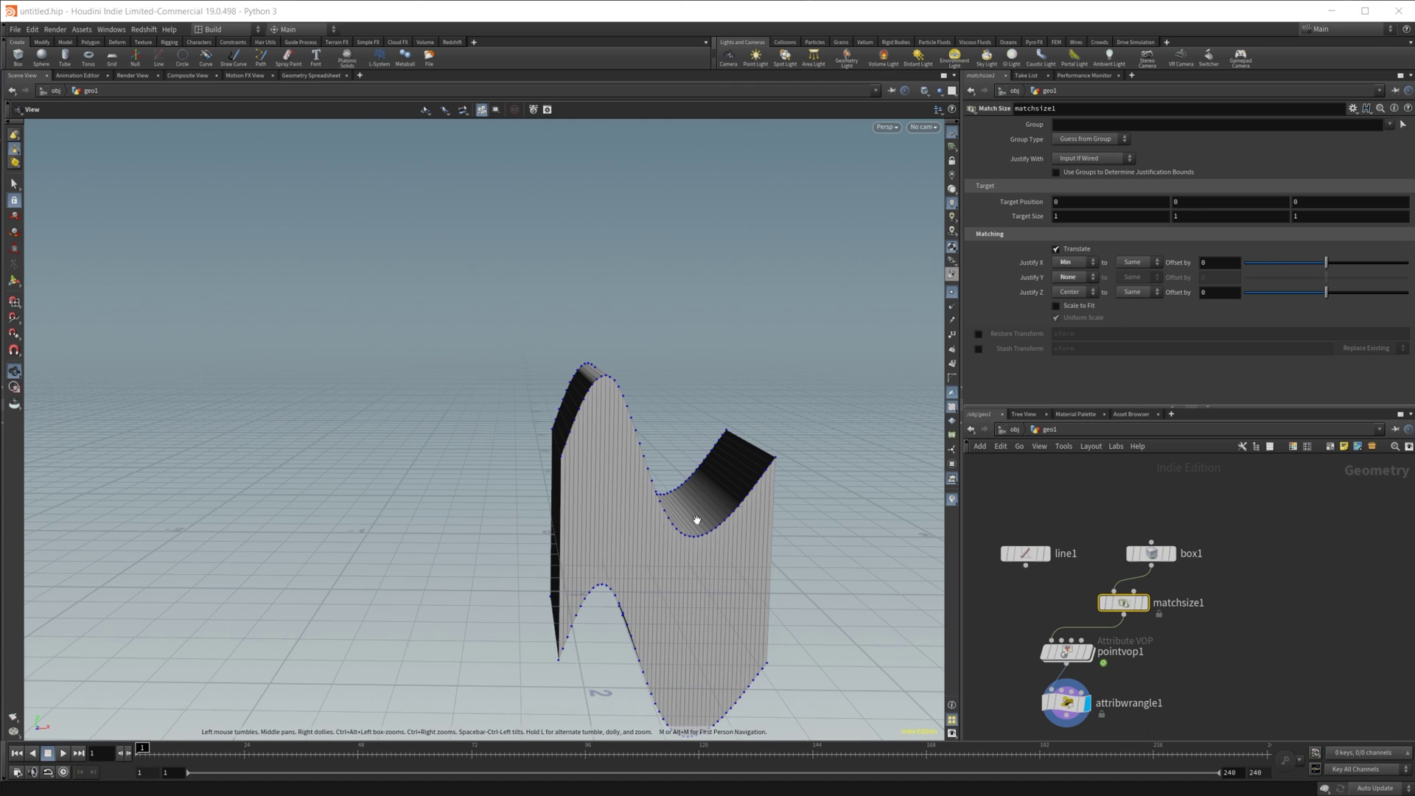
left_click_drag(701, 515, 616, 506)
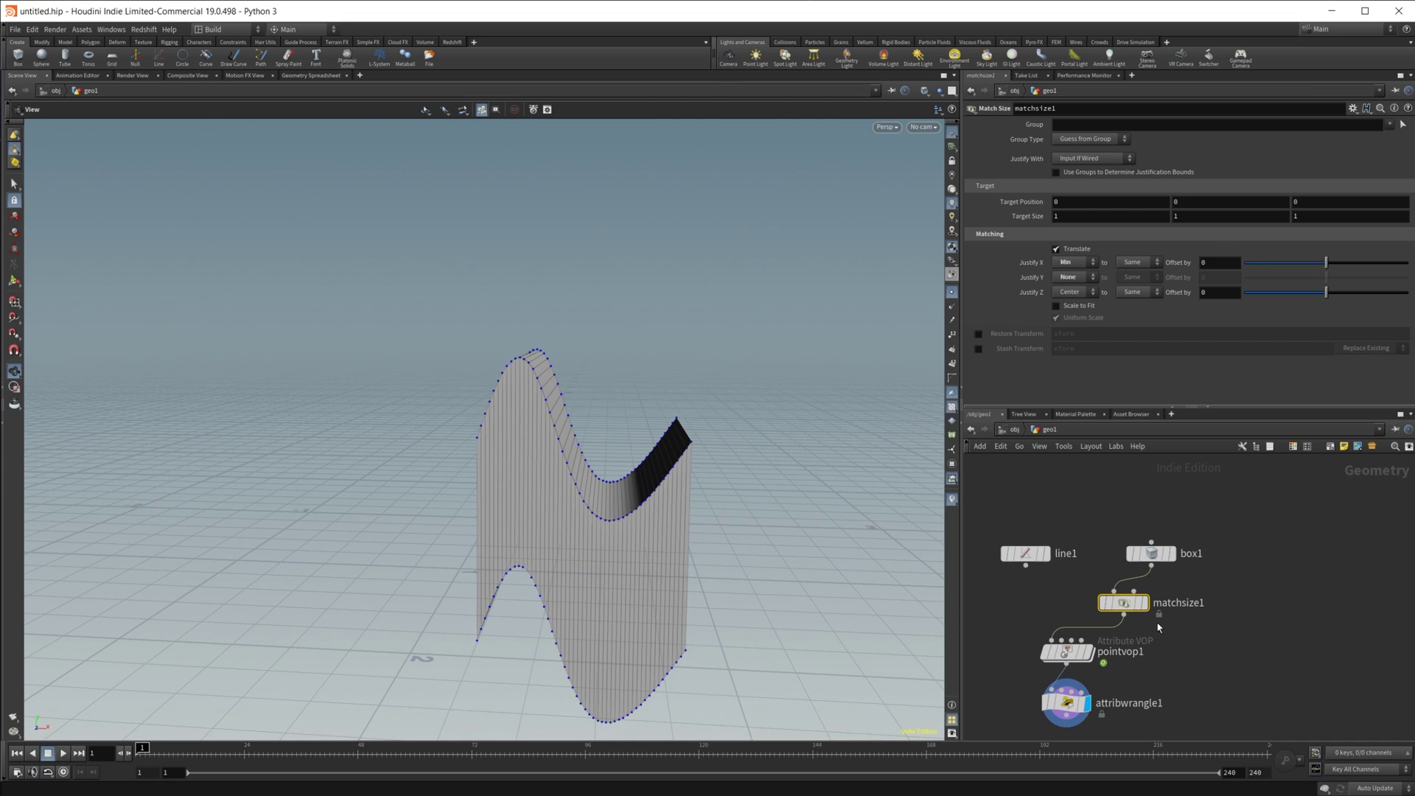
Bypass Match Size, then set fit1's Source Min X to -.5 and Source Max X to .5
left_click(1098, 582)
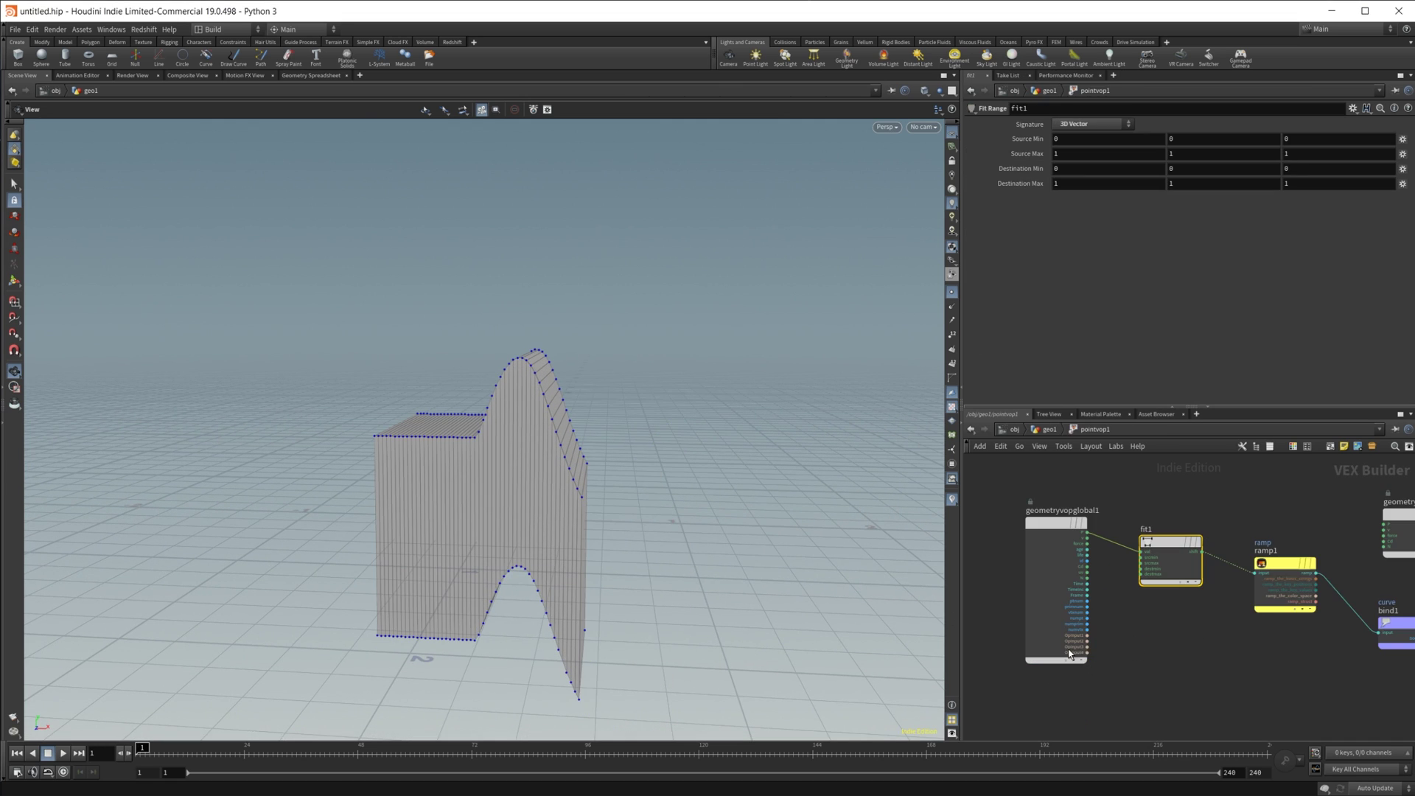
double_click(1065, 647)
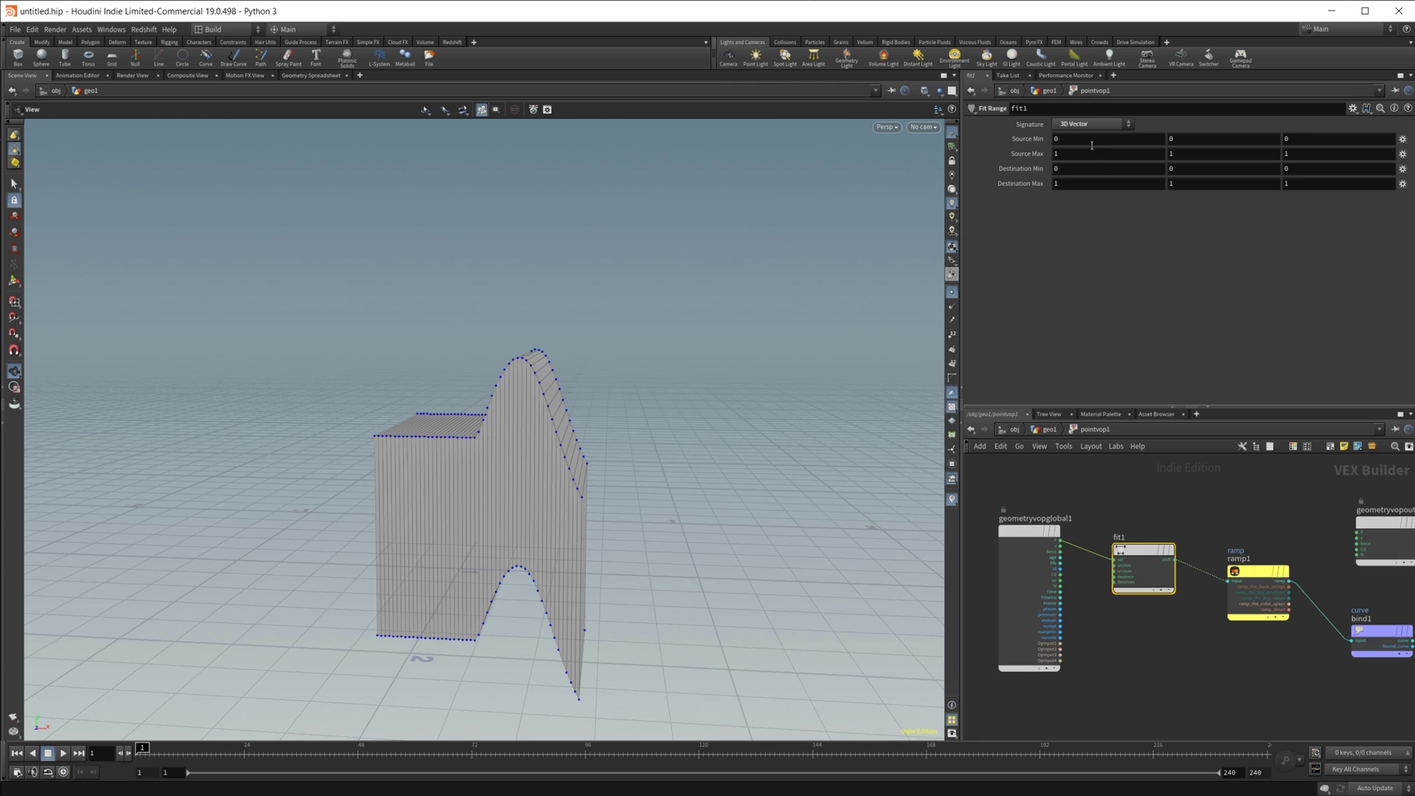
left_click(1091, 141)
type("-.5")
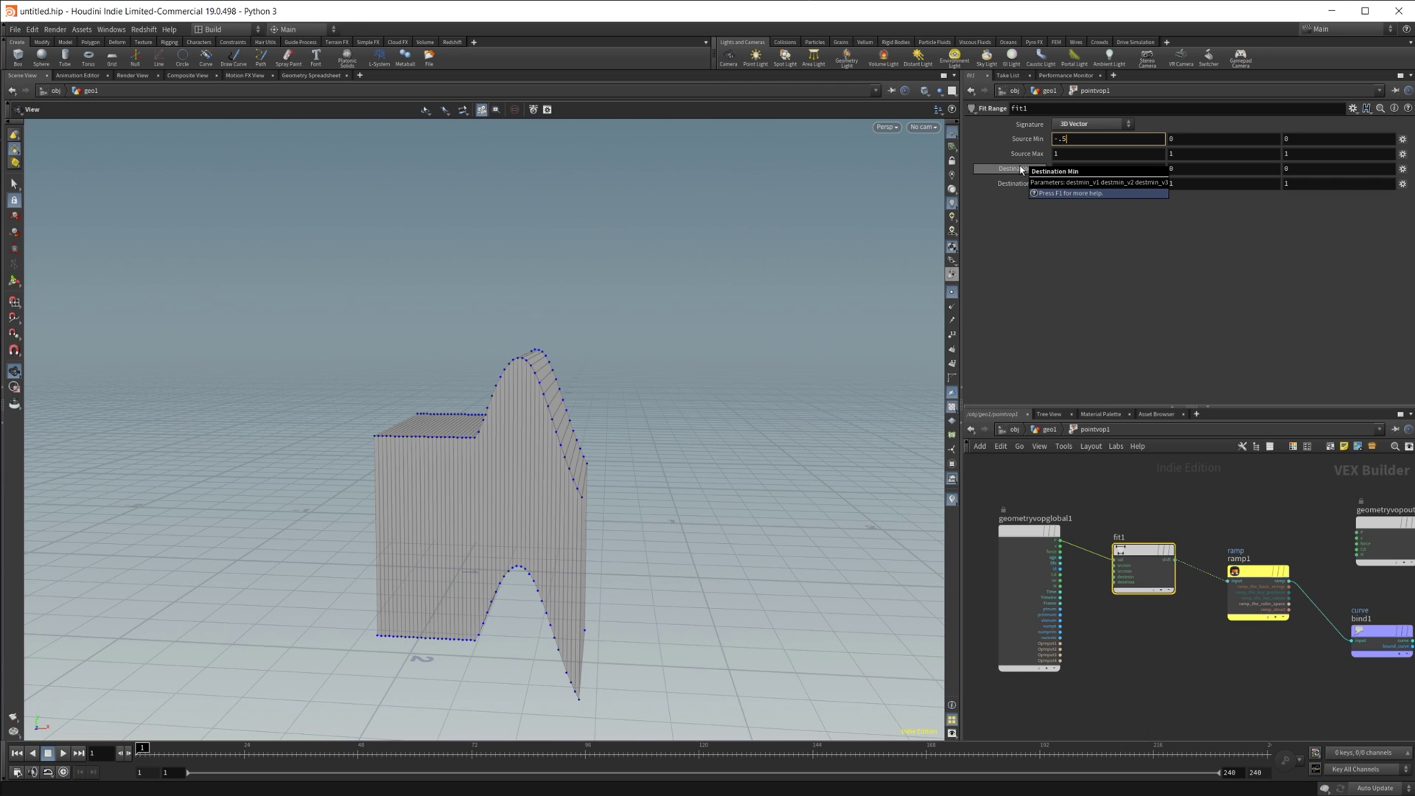
key("Tab")
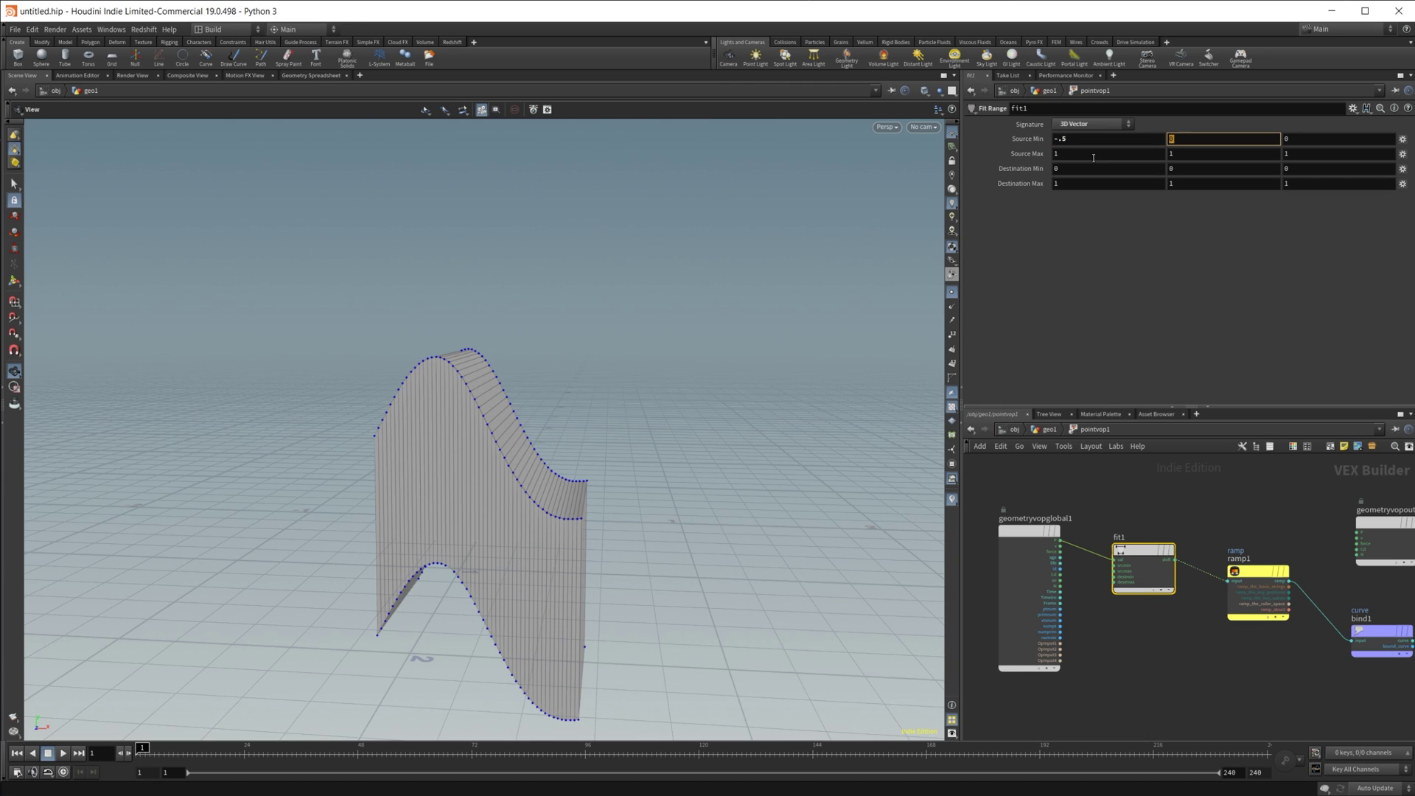
key("Tab")
key("Tab")
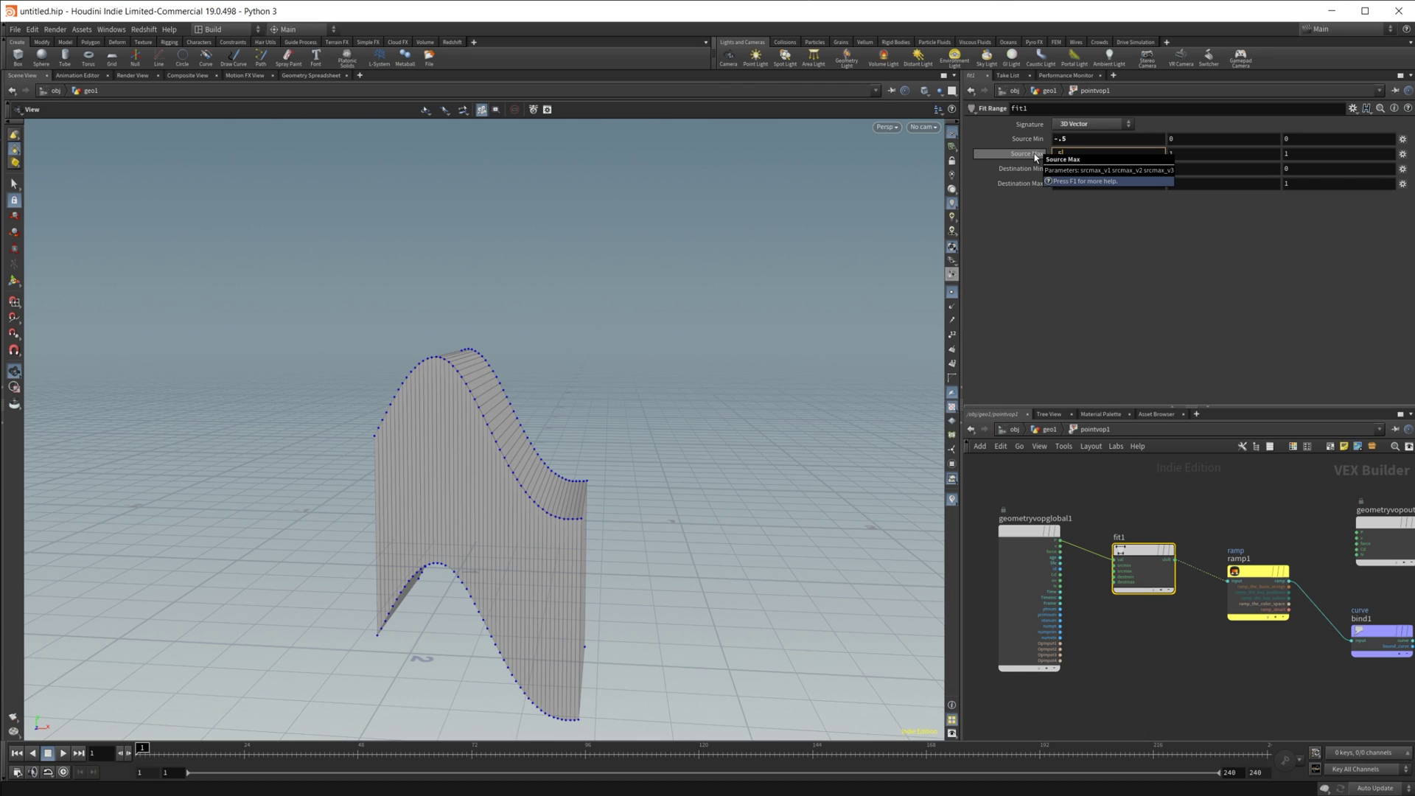
type(".5")
key("Return")
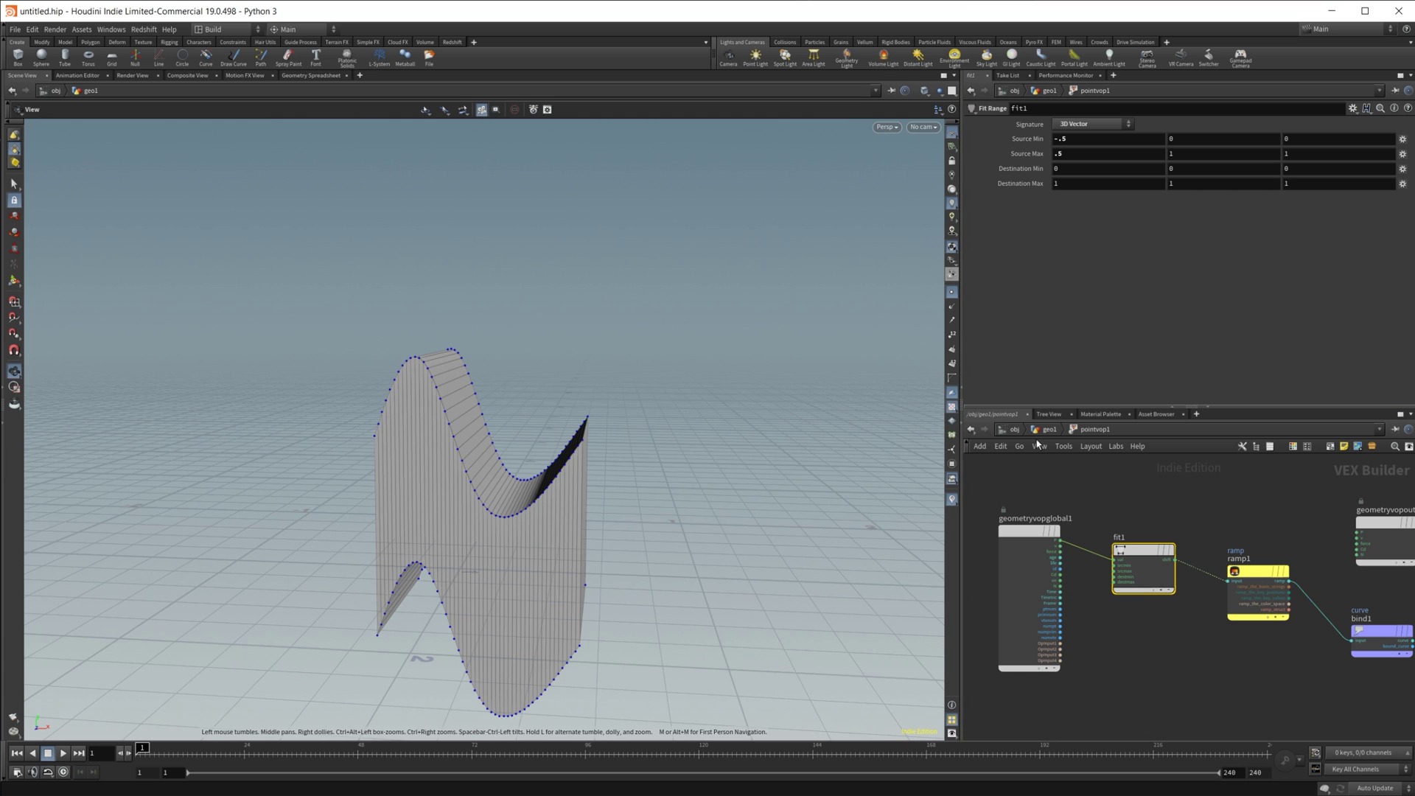
key("u")
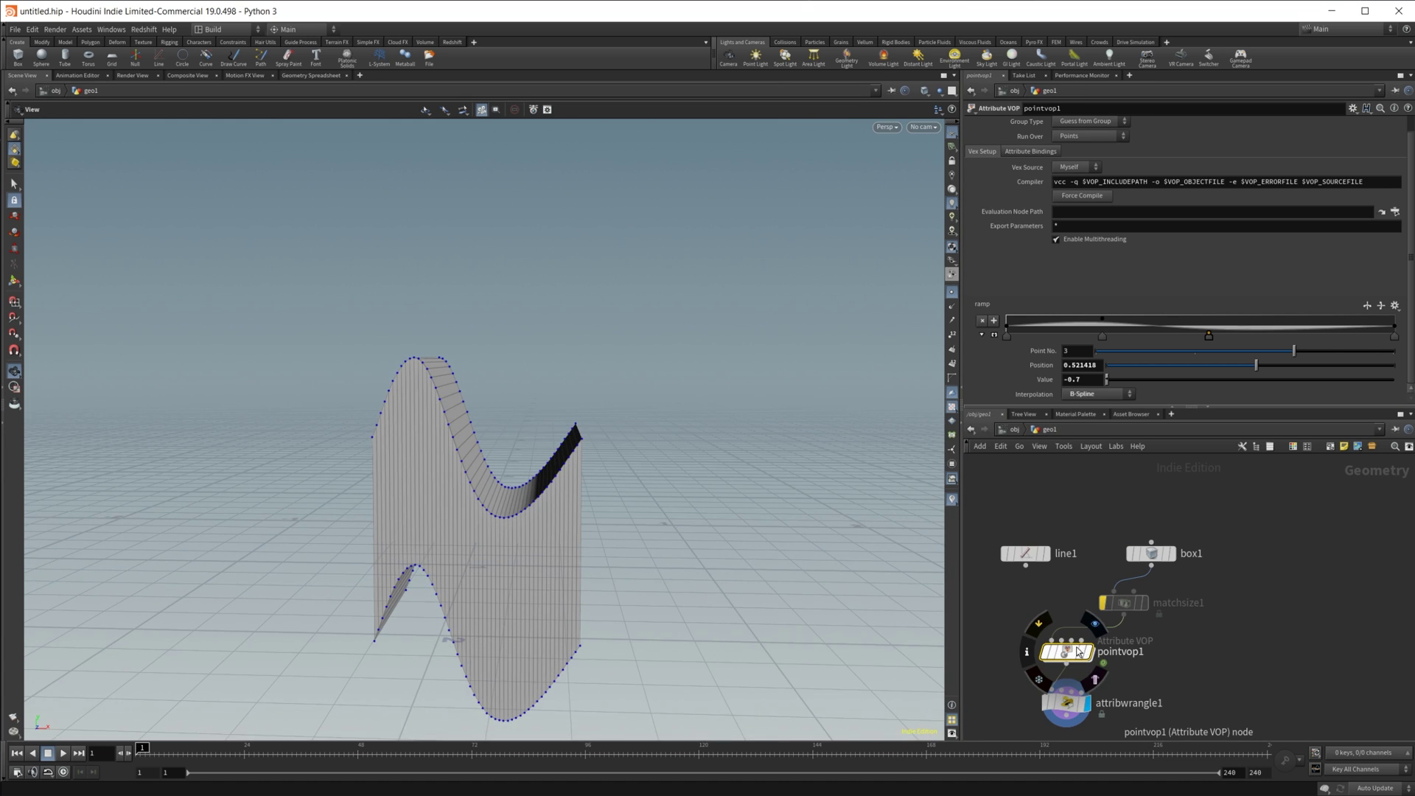
Slide pointvop1's -0.7 dip ramp key to position 0.610044 to shift the wave's low point
middle_click_drag(1183, 674, 1255, 594)
left_click(1140, 623)
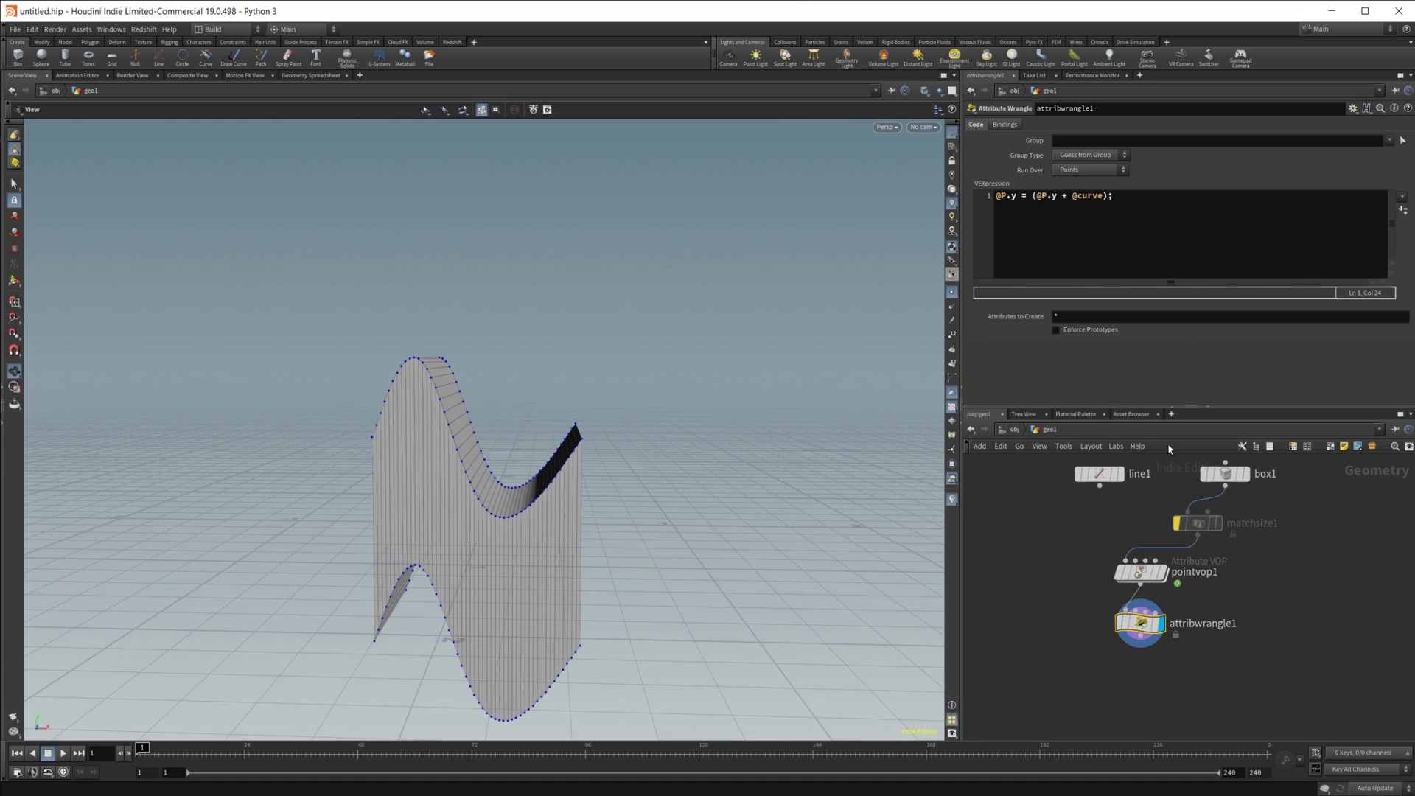
key("Up")
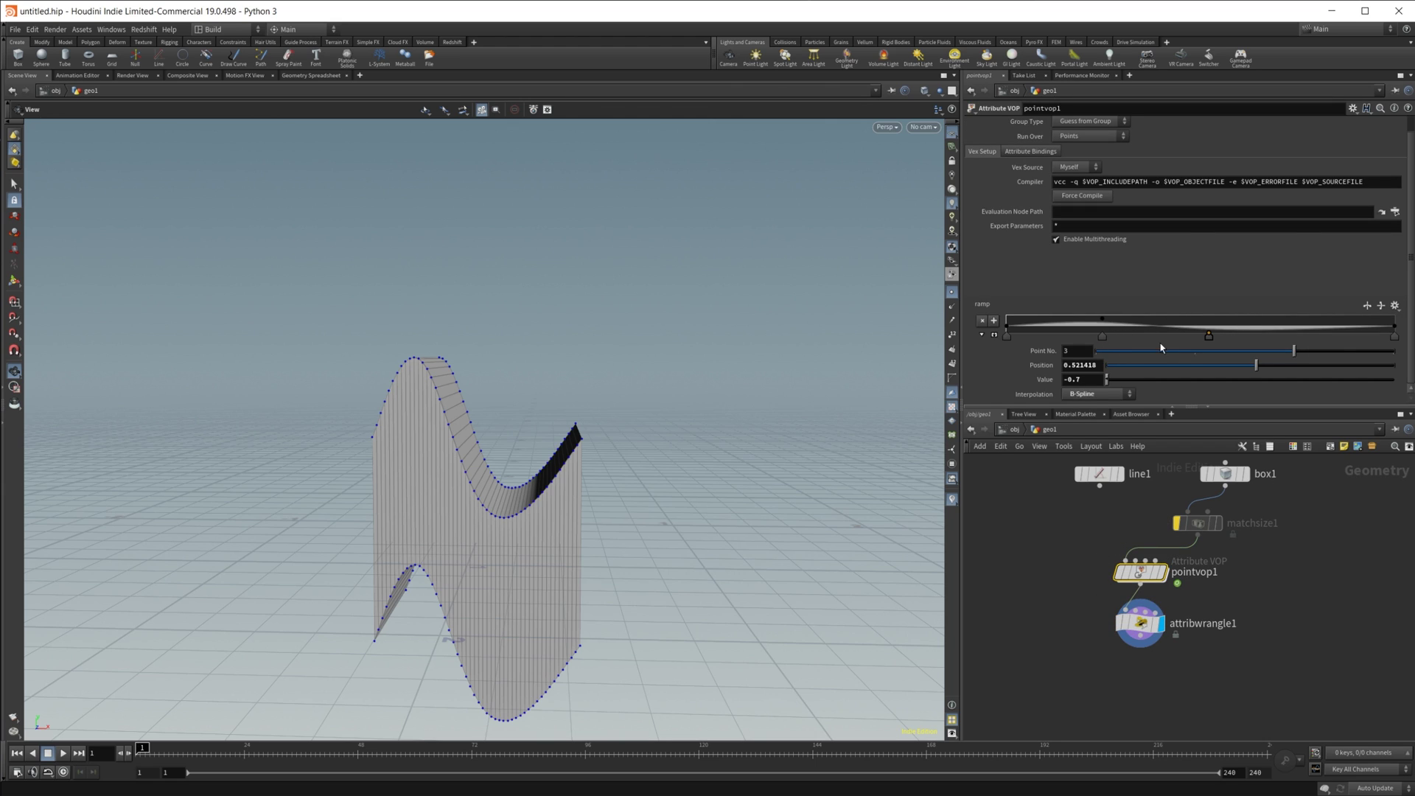
left_click_drag(1209, 337, 1243, 335)
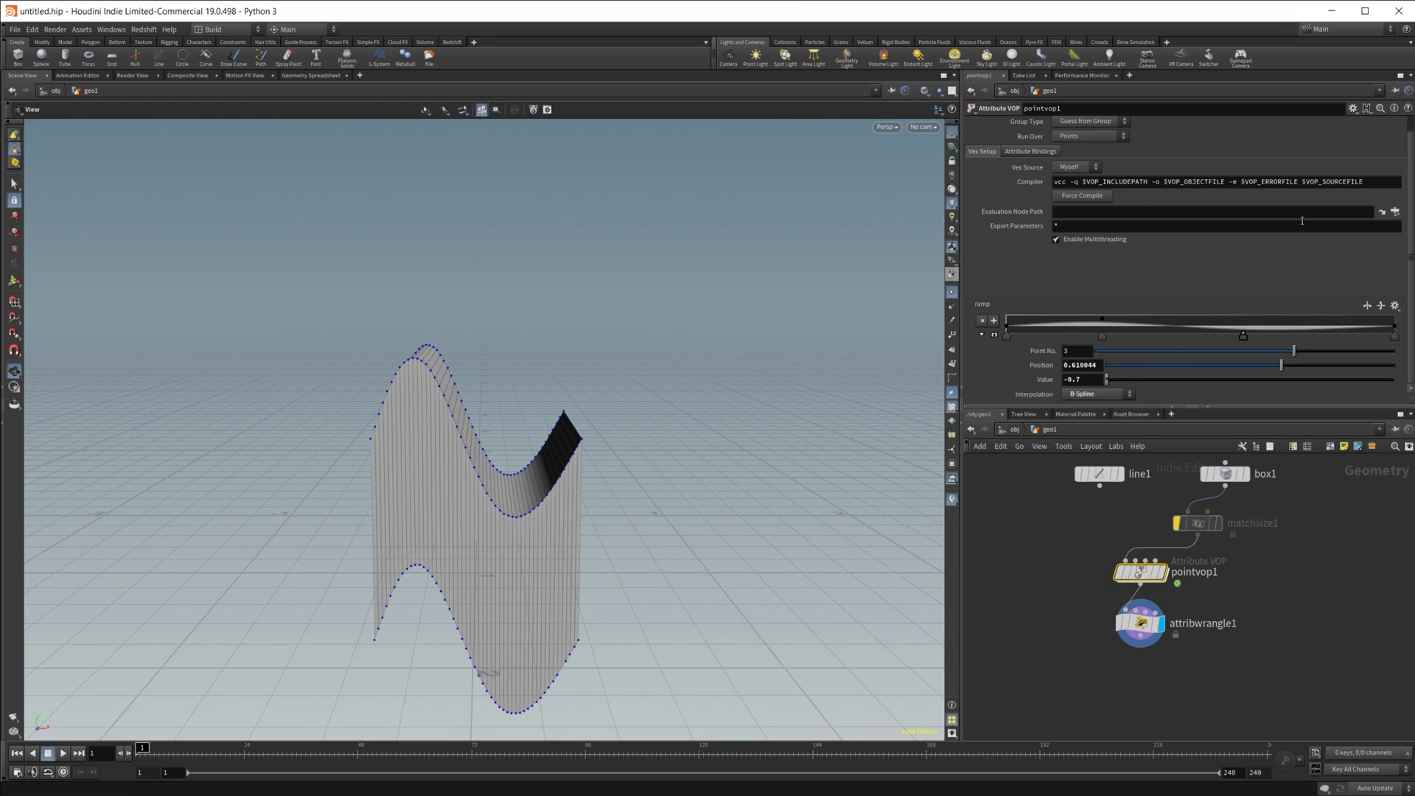
scroll(1018, 212, "up", 1)
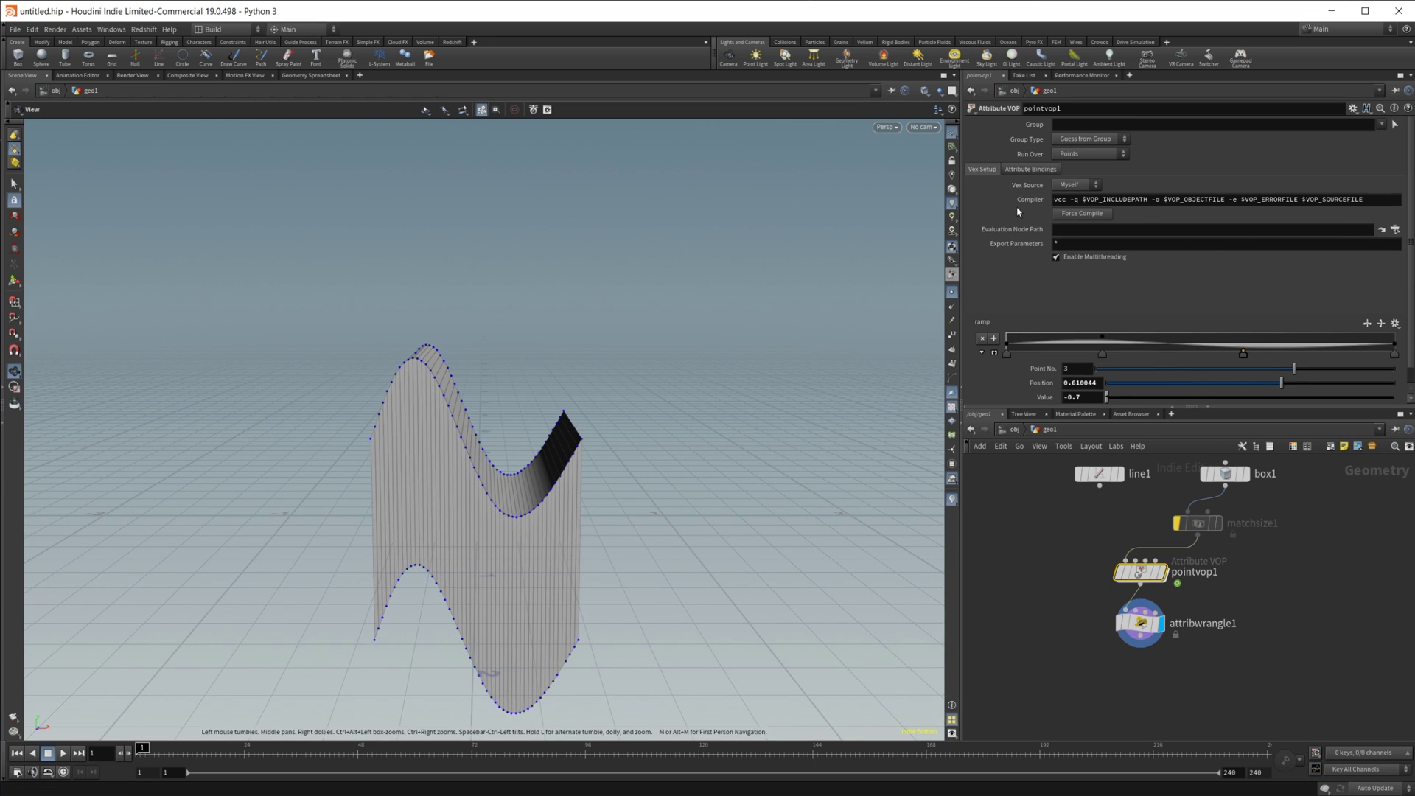
left_click(1394, 124)
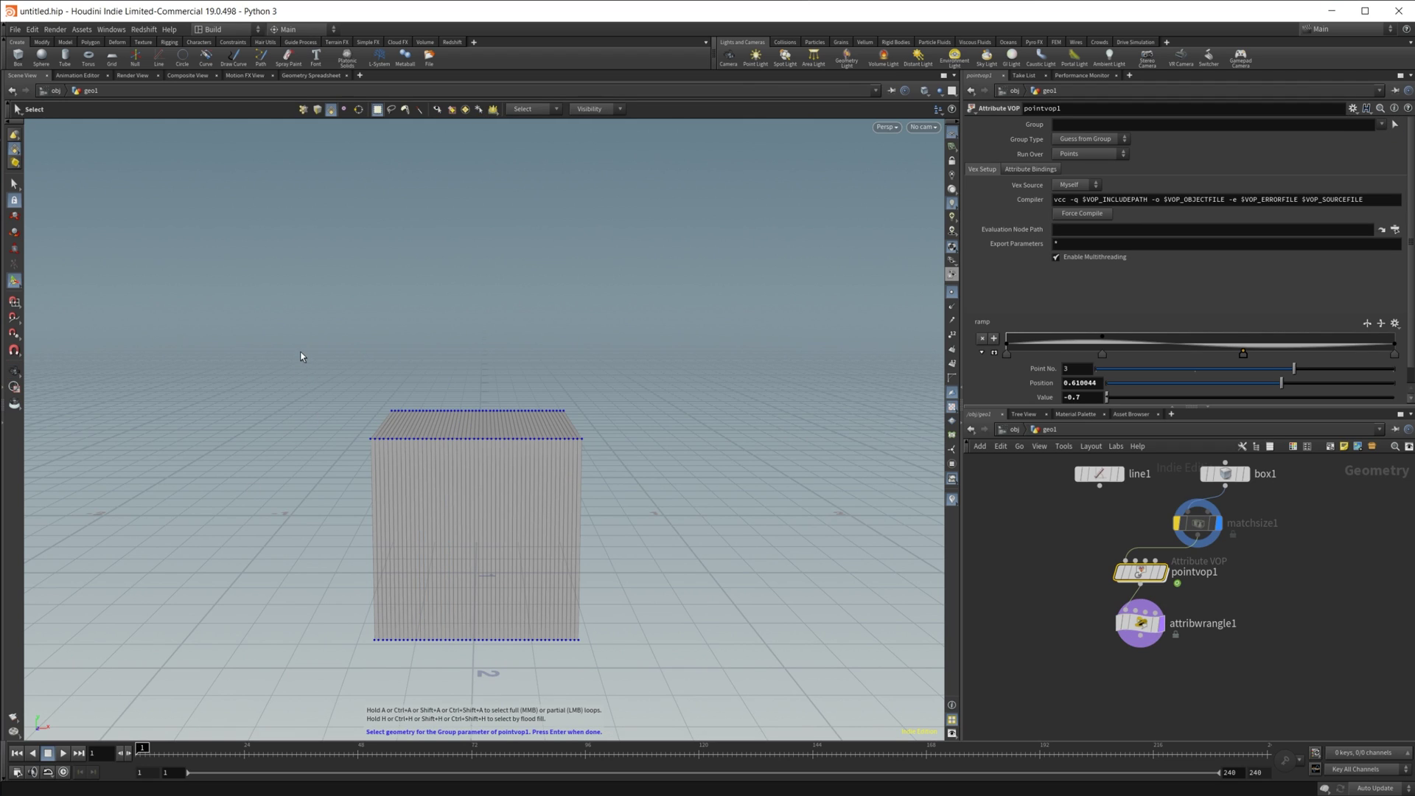
left_click_drag(301, 347, 662, 465)
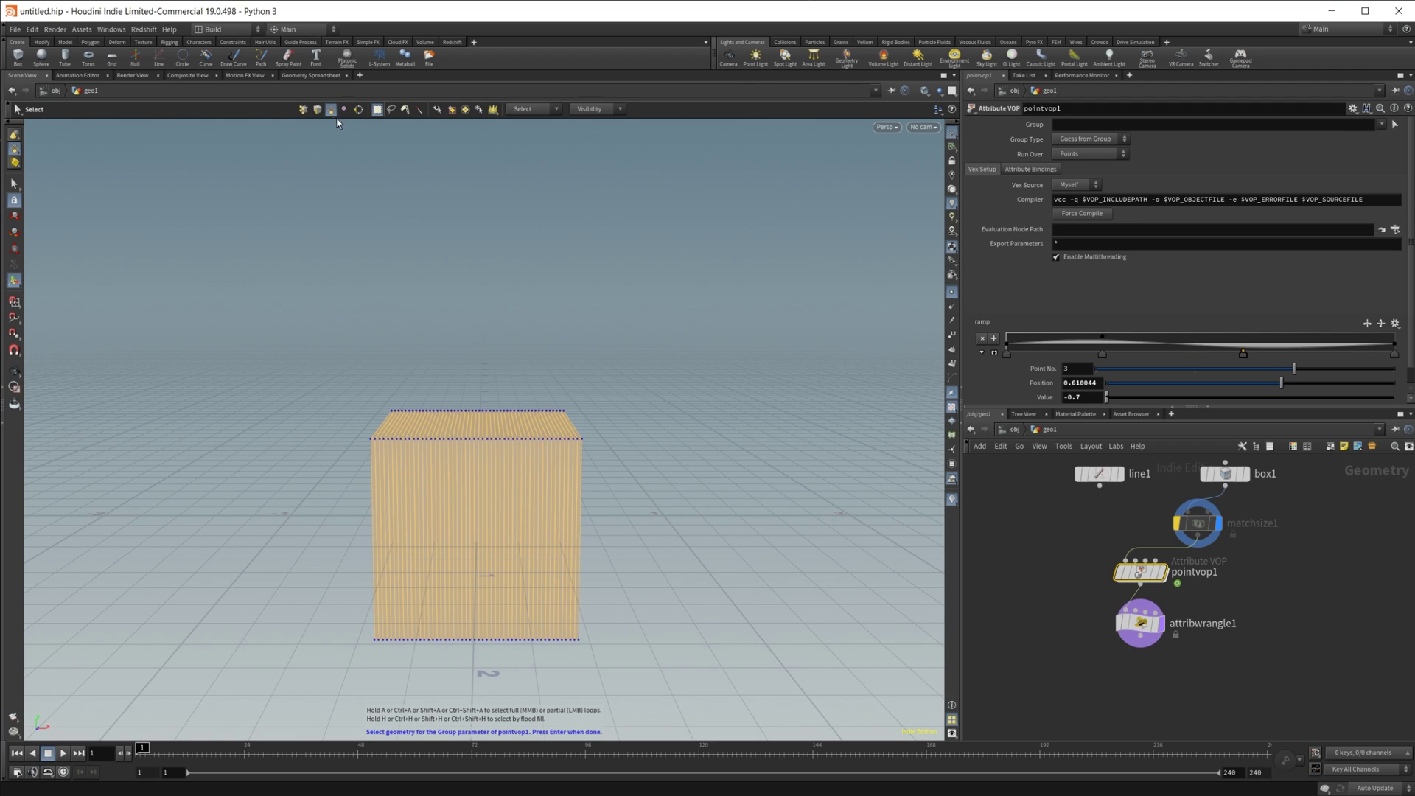
left_click_drag(273, 324, 674, 473)
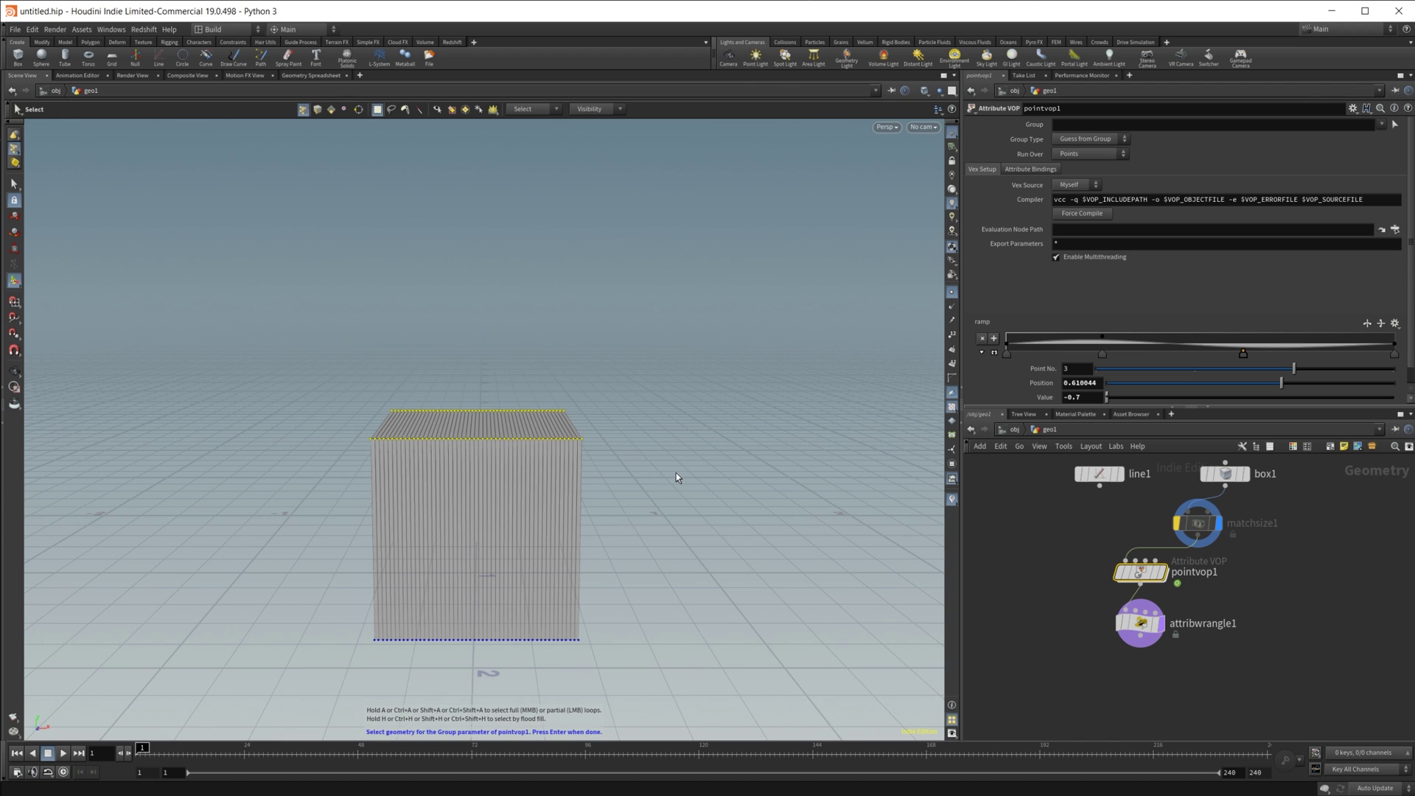
key("Return")
mouse_move(560, 502)
left_mouse_down()
mouse_move(562, 490)
mouse_move(554, 509)
left_mouse_up()
left_click_drag(621, 545, 572, 540)
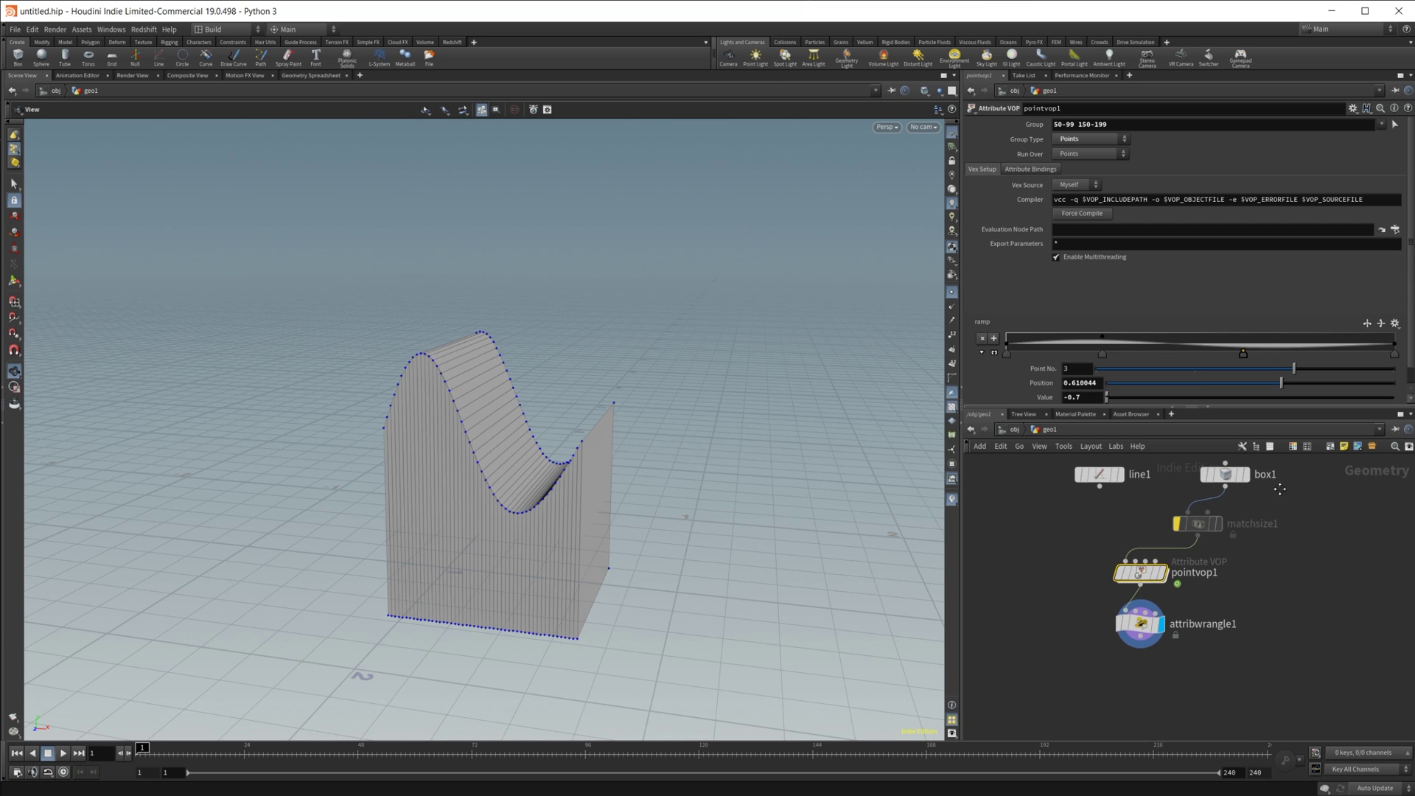
Orbit around the box to inspect the wavy top above its flat base
middle_click_drag(1245, 488, 1215, 559)
left_click_drag(619, 546, 547, 532)
left_click_drag(689, 510, 656, 528)
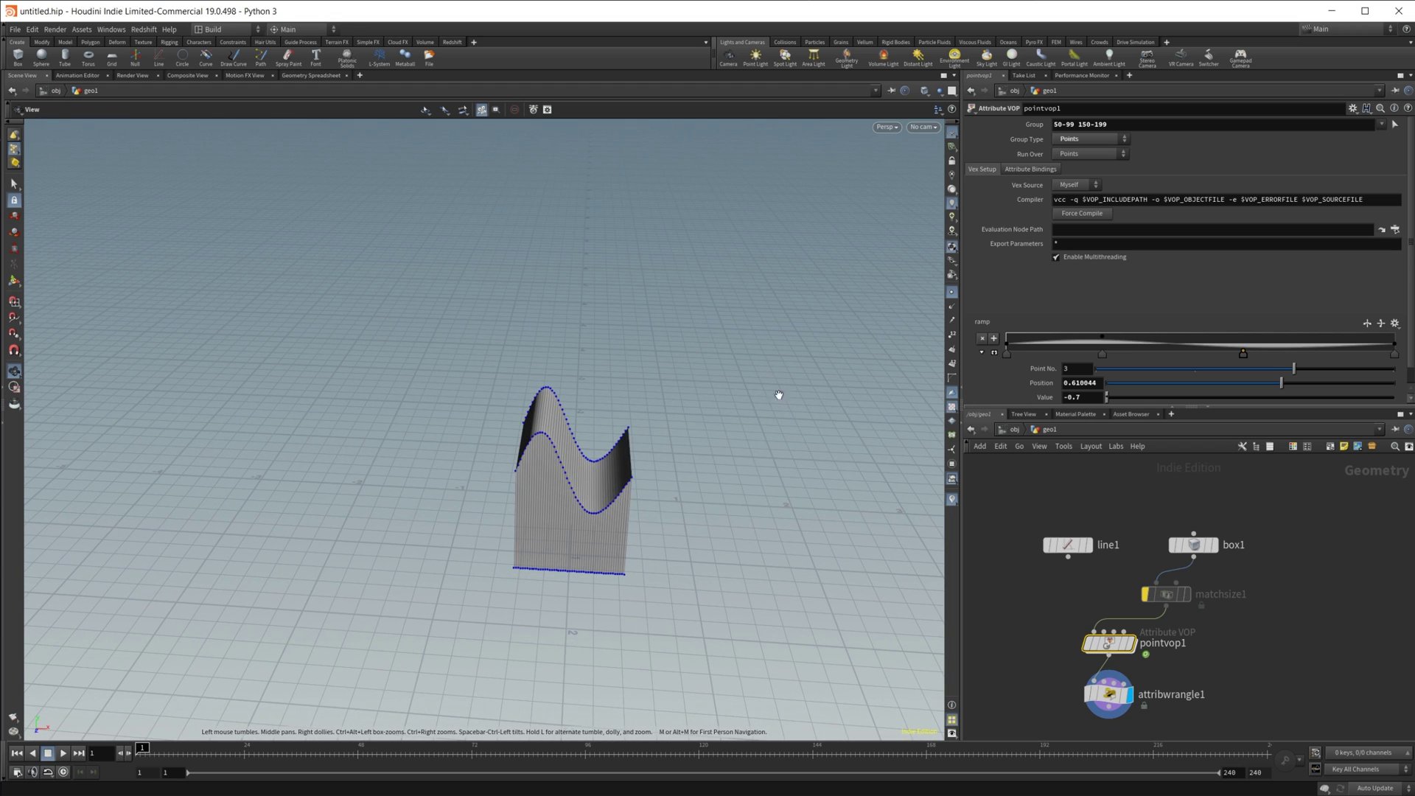
left_click_drag(639, 473, 692, 442)
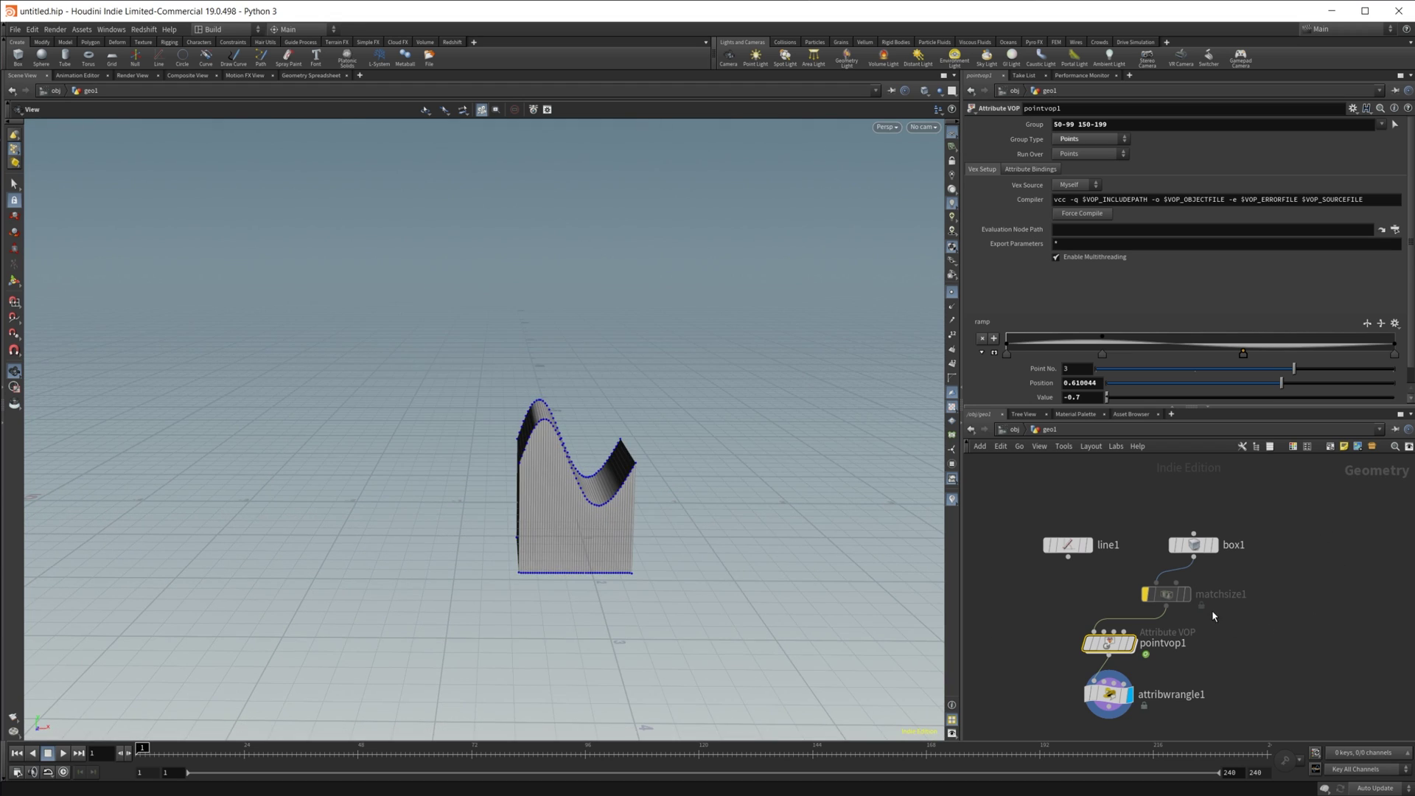
left_click_drag(616, 492, 401, 509)
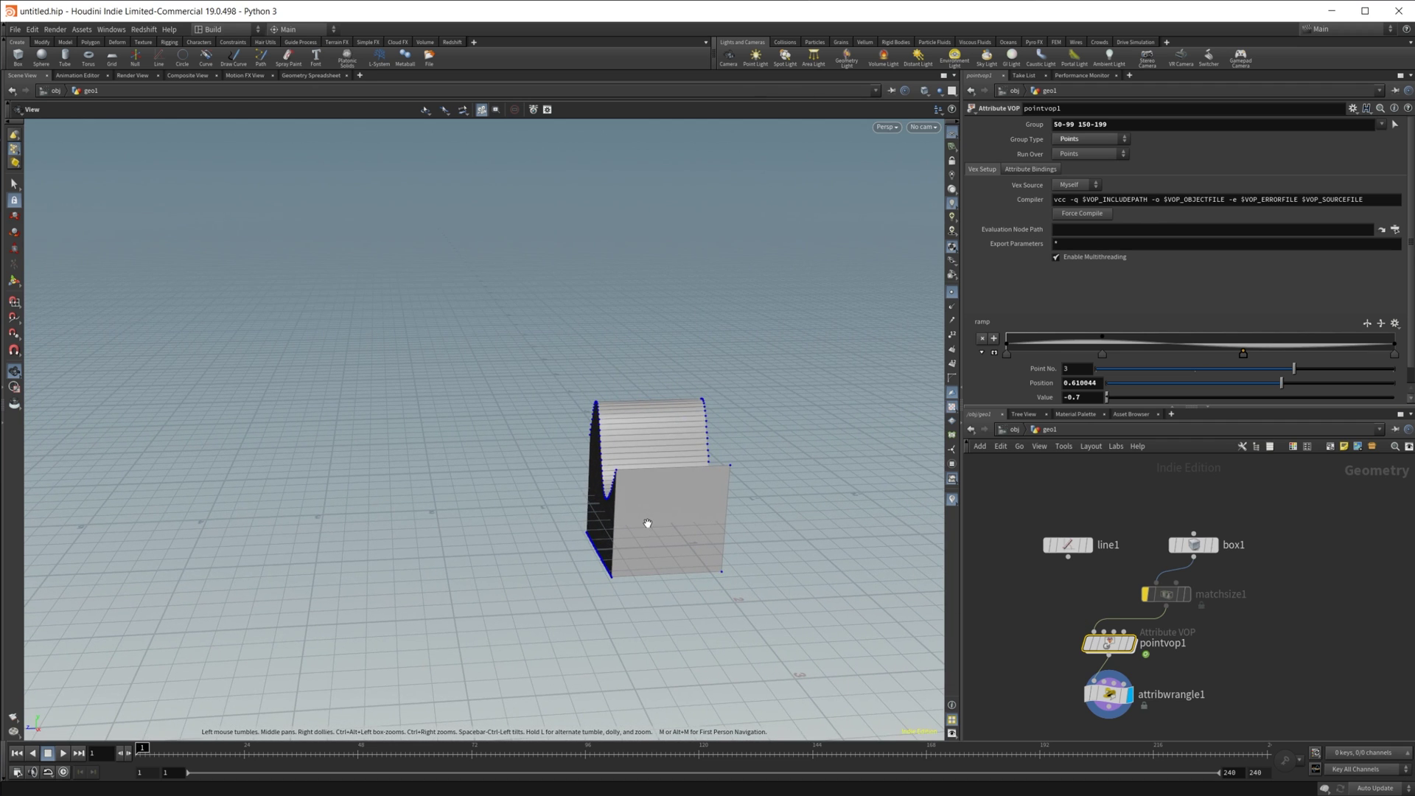
left_click_drag(647, 523, 745, 520)
middle_click_drag(1254, 637, 1243, 619)
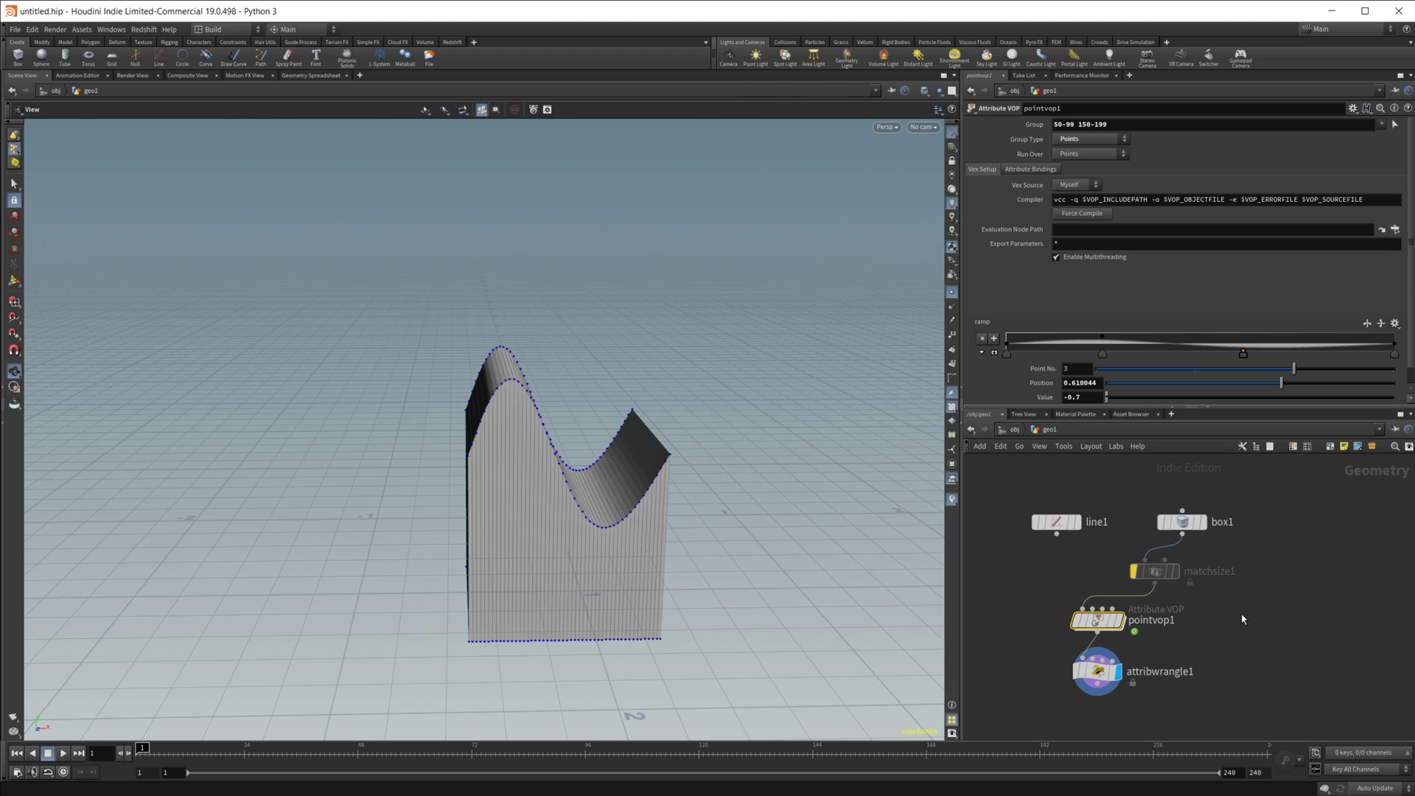
scroll(1179, 617, "up", 2)
left_click(1061, 692)
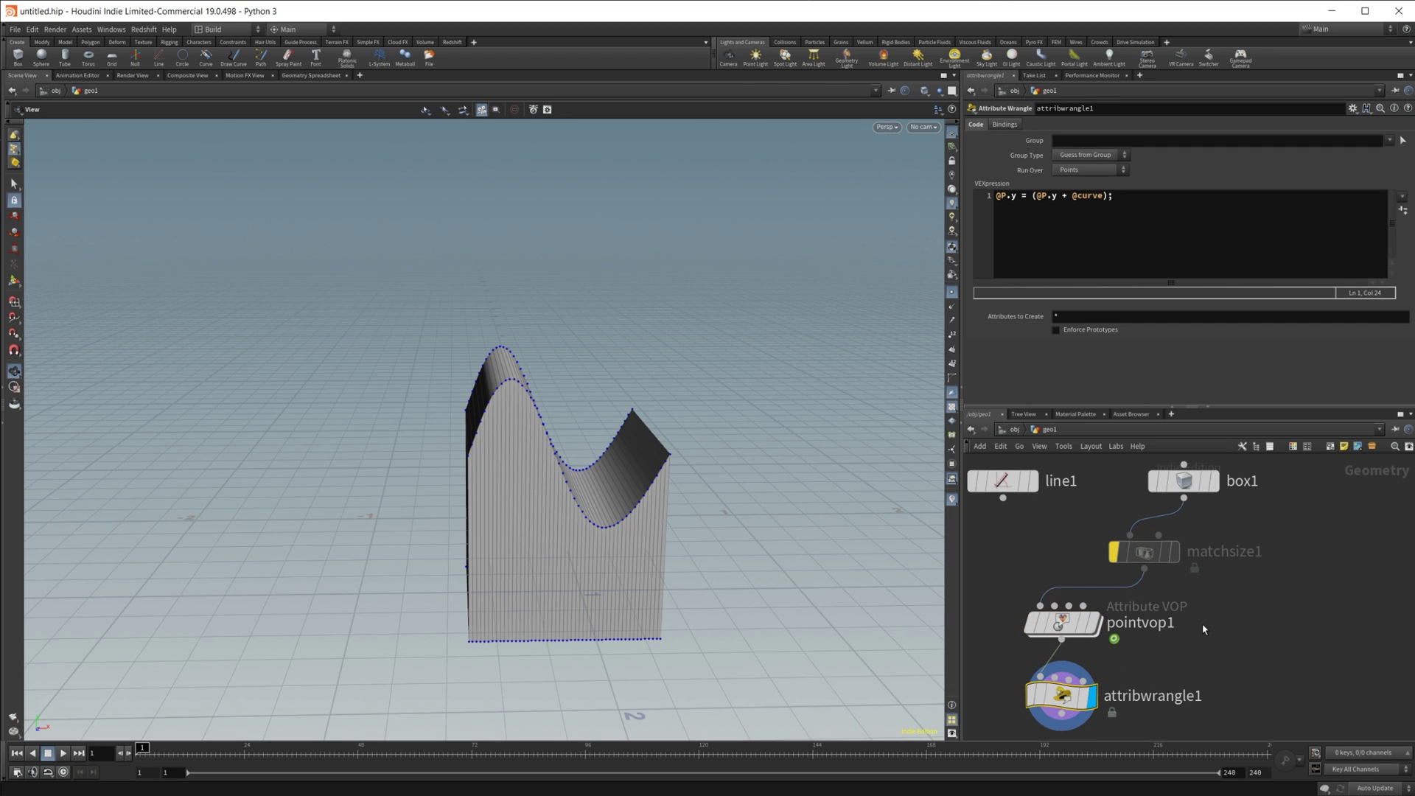
left_click(1158, 234)
key("ctrl+a")
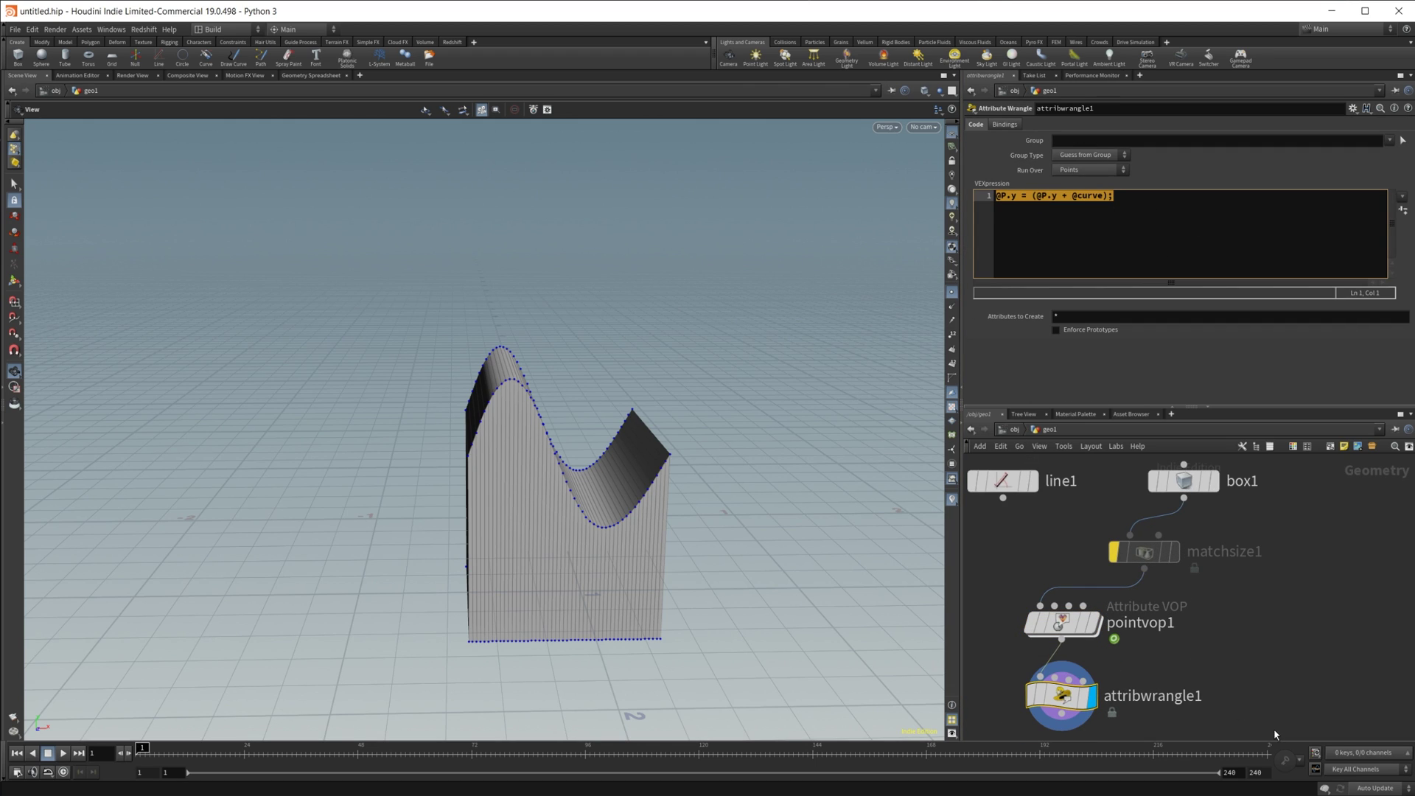
middle_click_drag(1182, 687, 1224, 599)
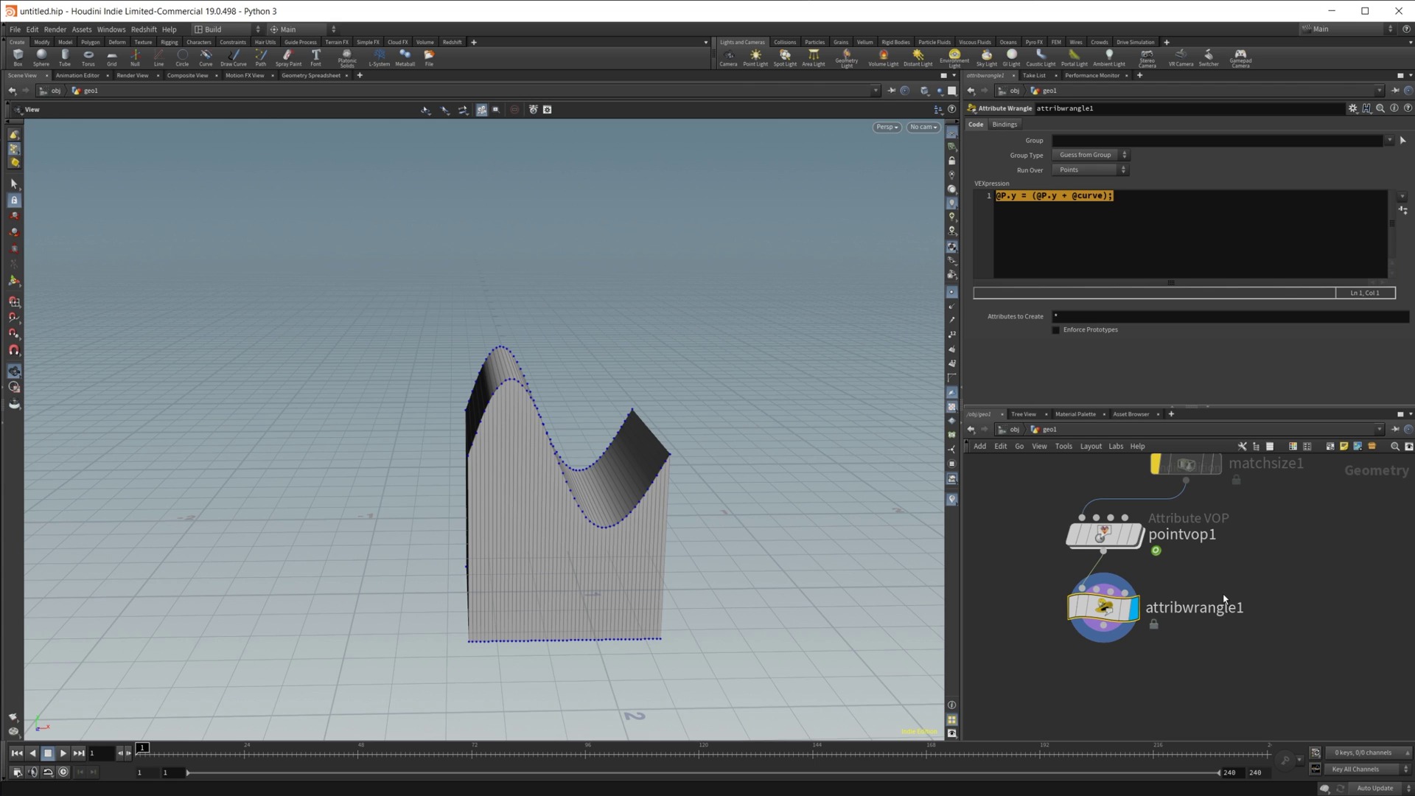
left_click_drag(524, 432, 480, 433)
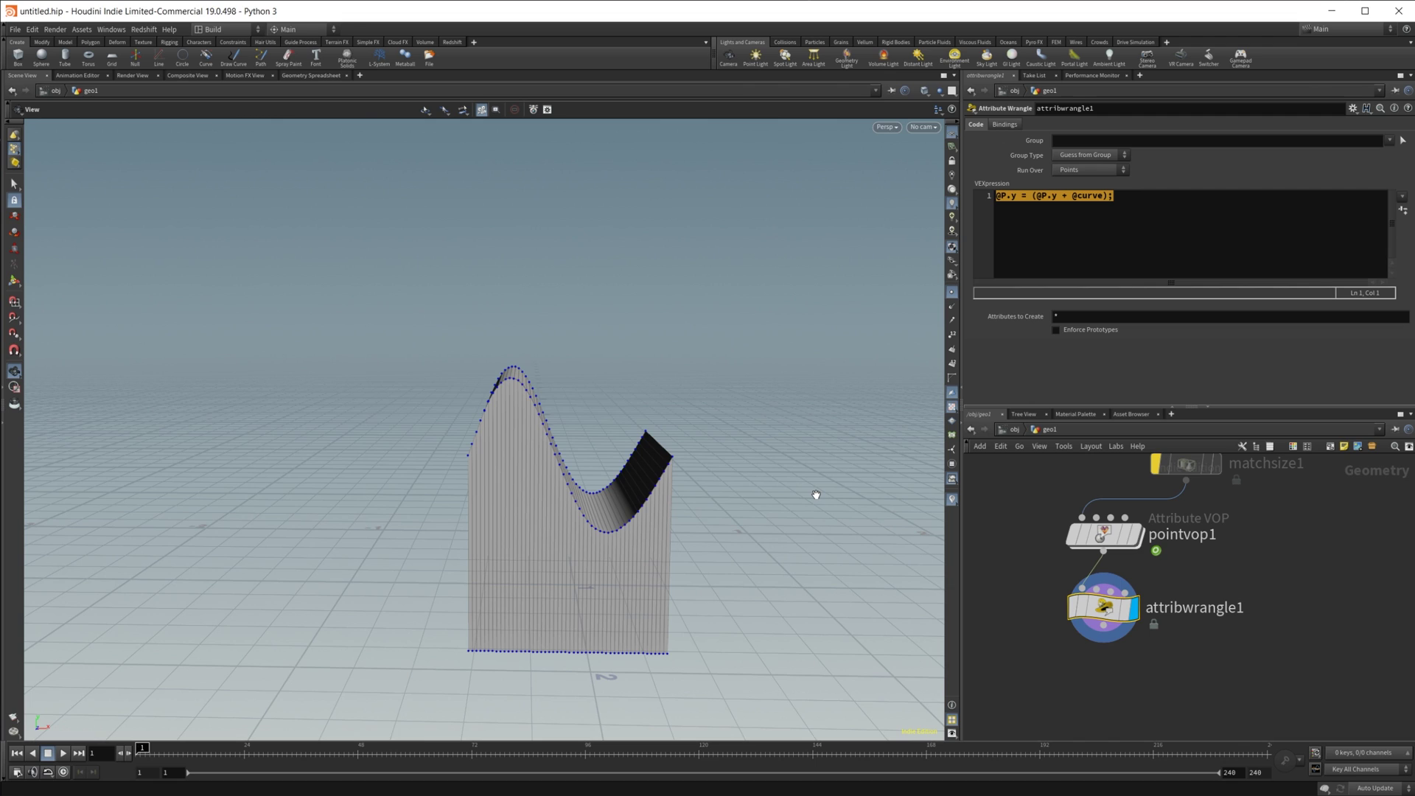
middle_click_drag(1139, 507, 1131, 607)
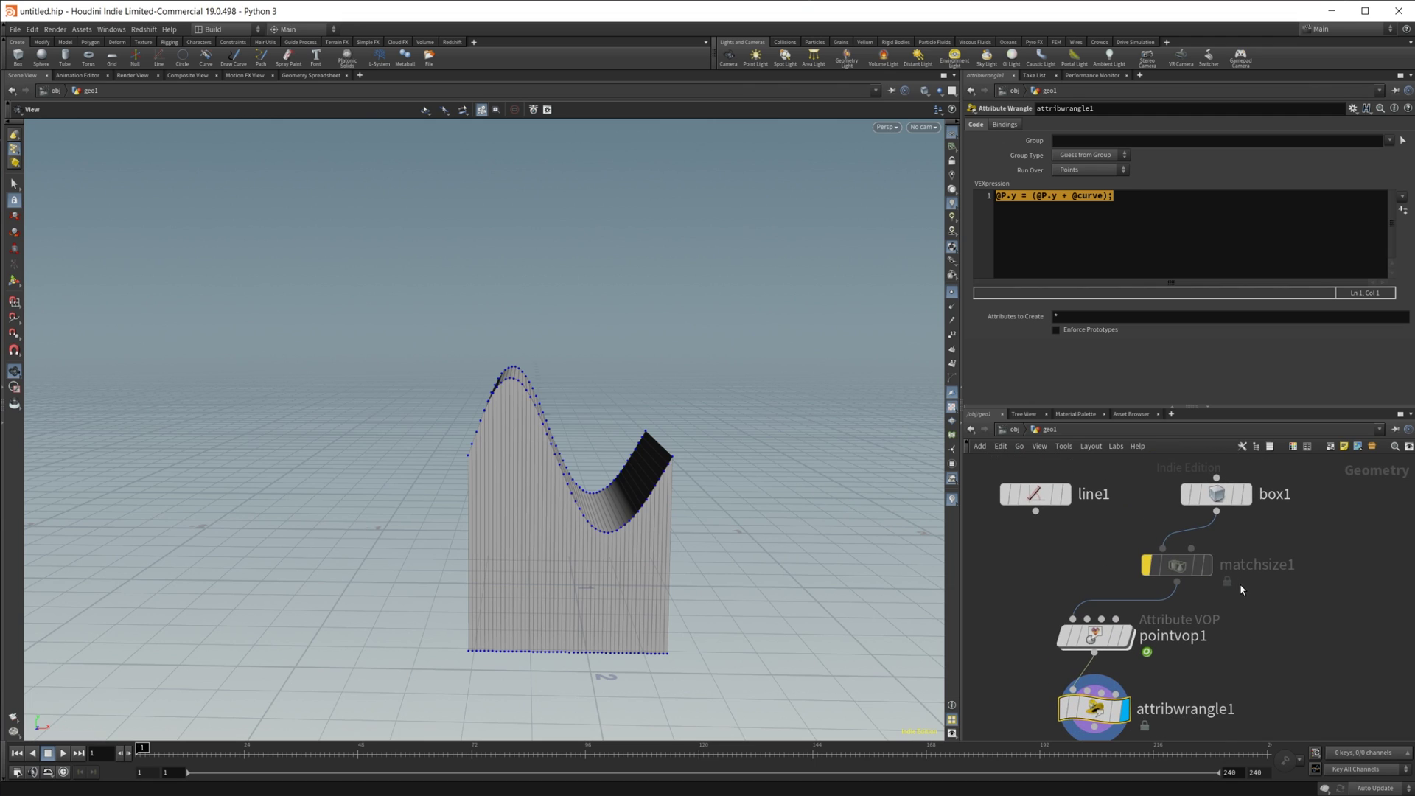